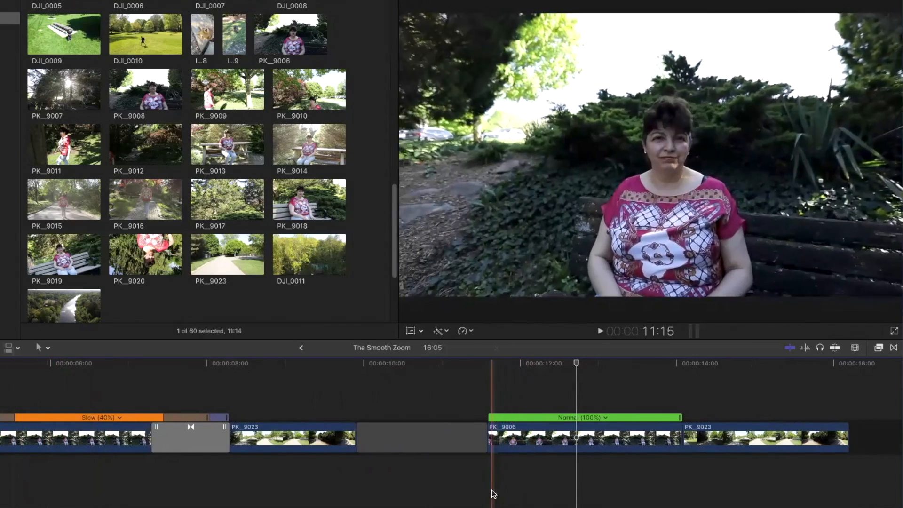
Step: Preview clip PK_9006 in the timeline and slow it to a custom forward rate of 40%
{"action": "key", "text": "space"}
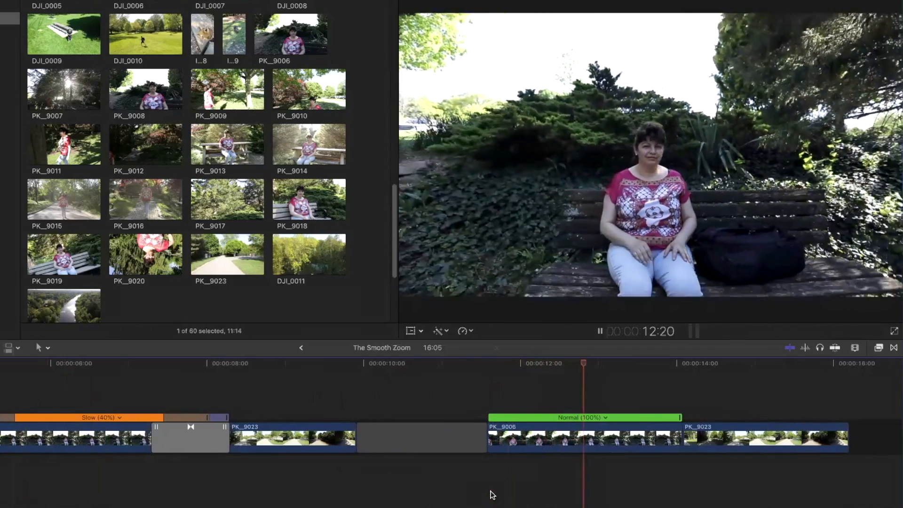
{"action": "key", "text": "space"}
{"action": "left_click", "coordinate": [539, 439]}
{"action": "left_click", "coordinate": [463, 331]}
{"action": "left_click", "coordinate": [462, 332]}
{"action": "left_click", "coordinate": [470, 331]}
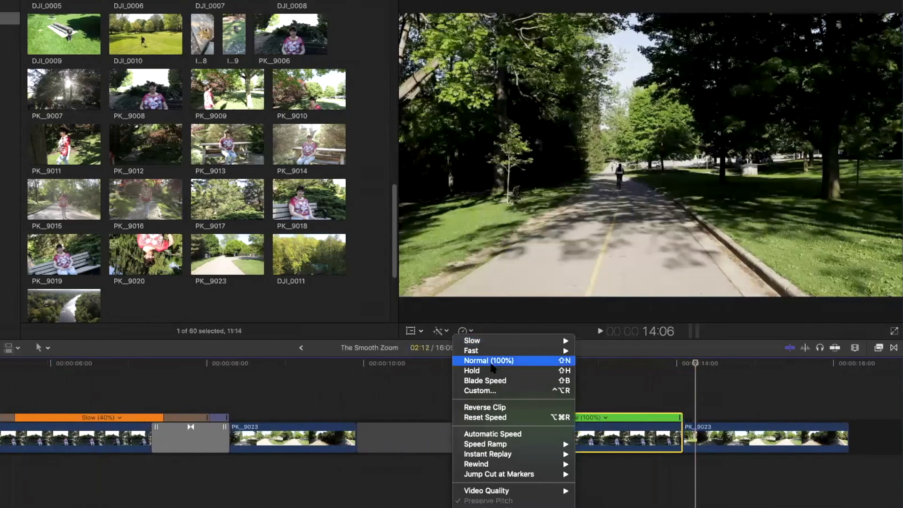
{"action": "left_click", "coordinate": [500, 391]}
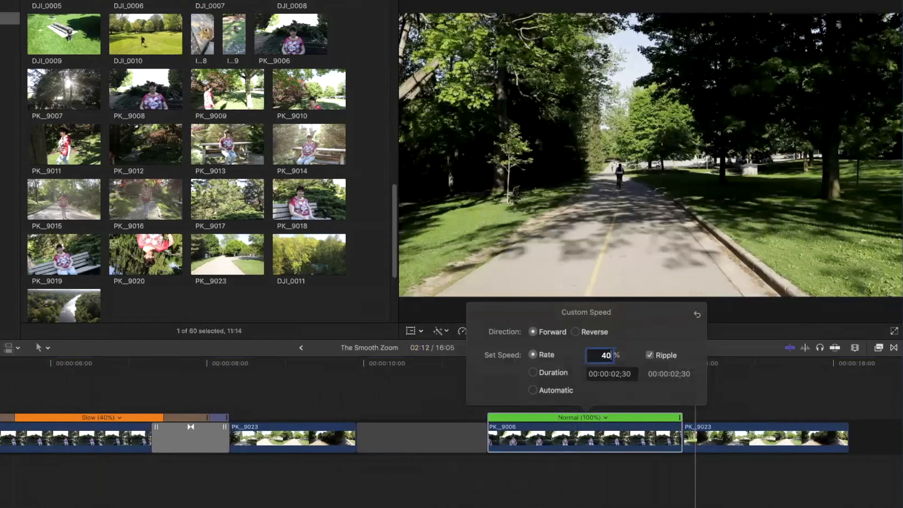
{"action": "type", "text": "40"}
{"action": "key", "text": "Return"}
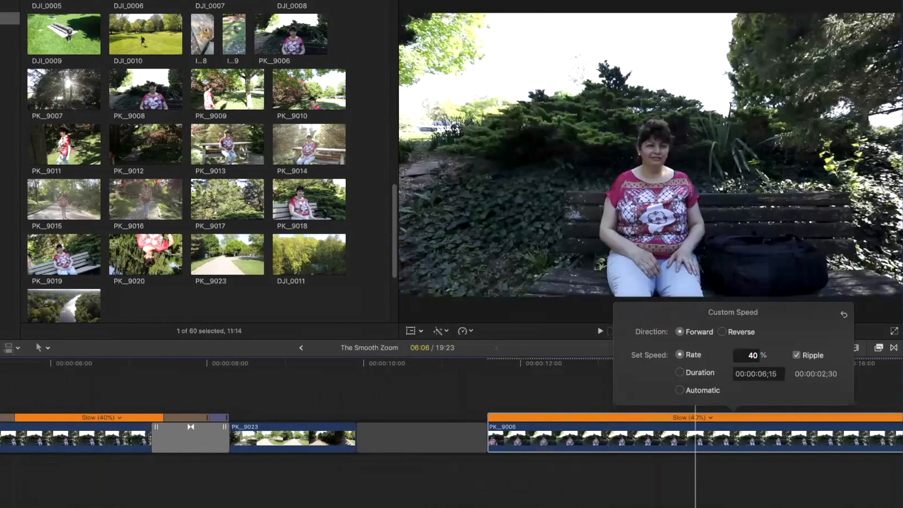
Step: Play through the slowed PK_9006 clip and split its speed segment at 12:12
{"action": "scroll", "coordinate": [452, 433], "scroll_direction": "right", "scroll_amount": 5}
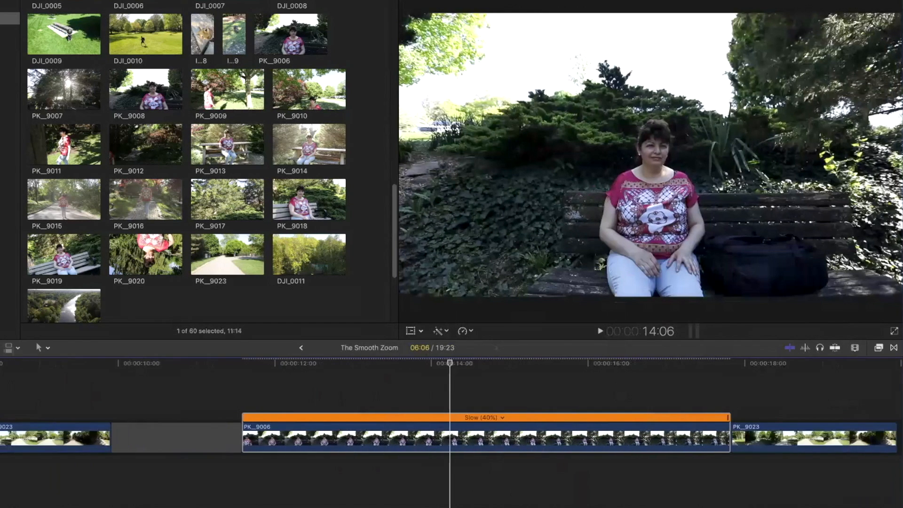
{"action": "key", "text": "space"}
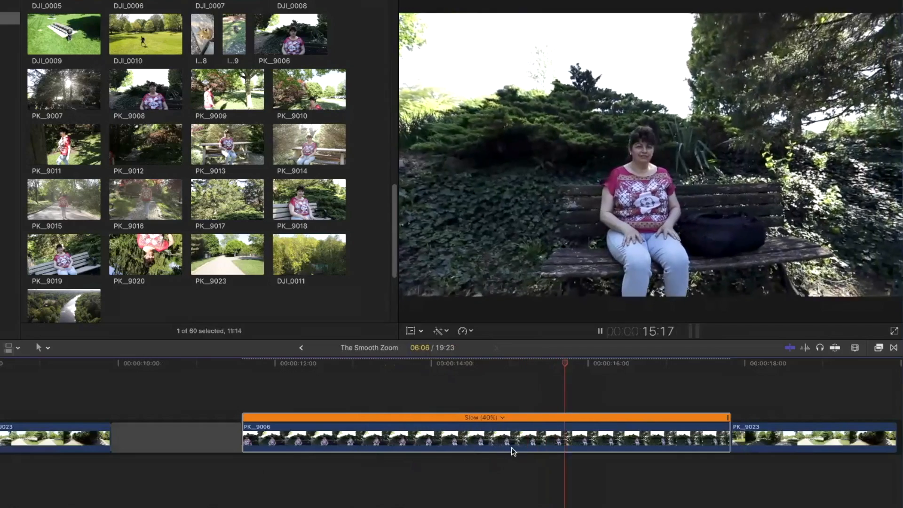
{"action": "key", "text": "space"}
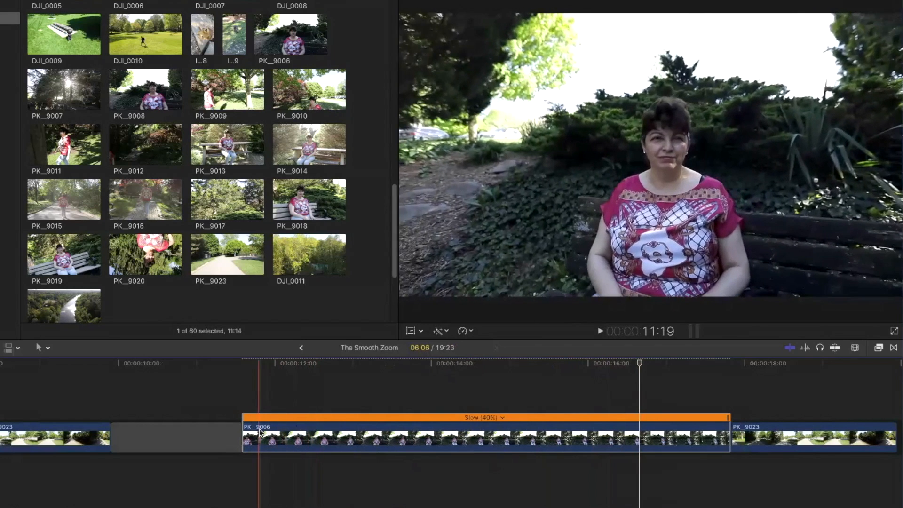
{"action": "key", "text": "space"}
{"action": "key", "text": "space"}
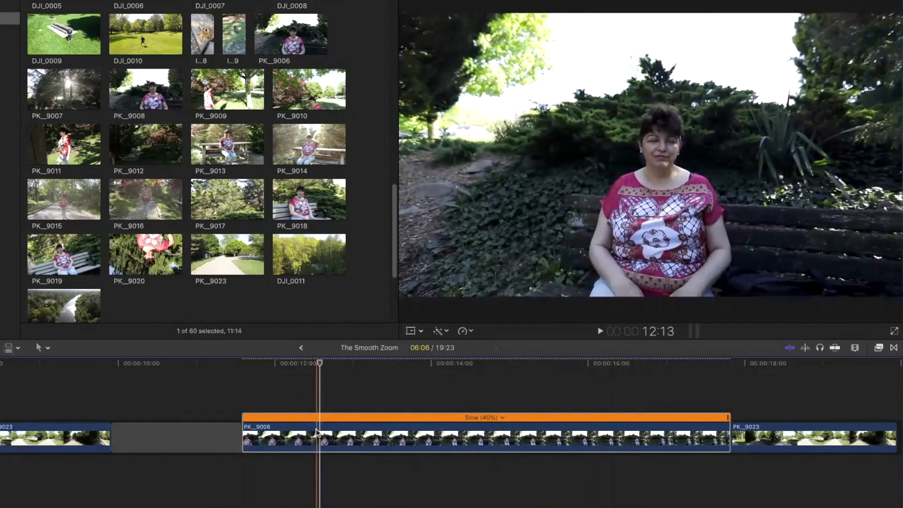
{"action": "left_click", "coordinate": [316, 432]}
{"action": "key", "text": "shift+b"}
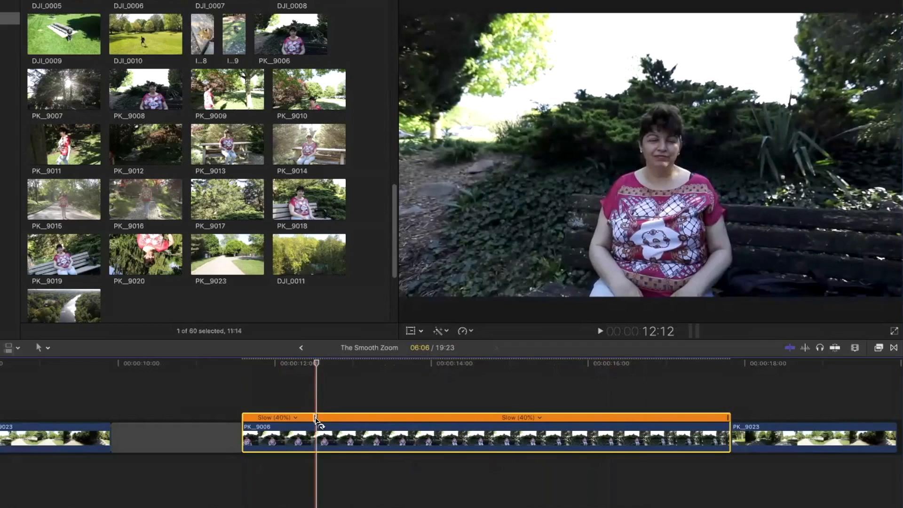
{"action": "left_click", "coordinate": [316, 418]}
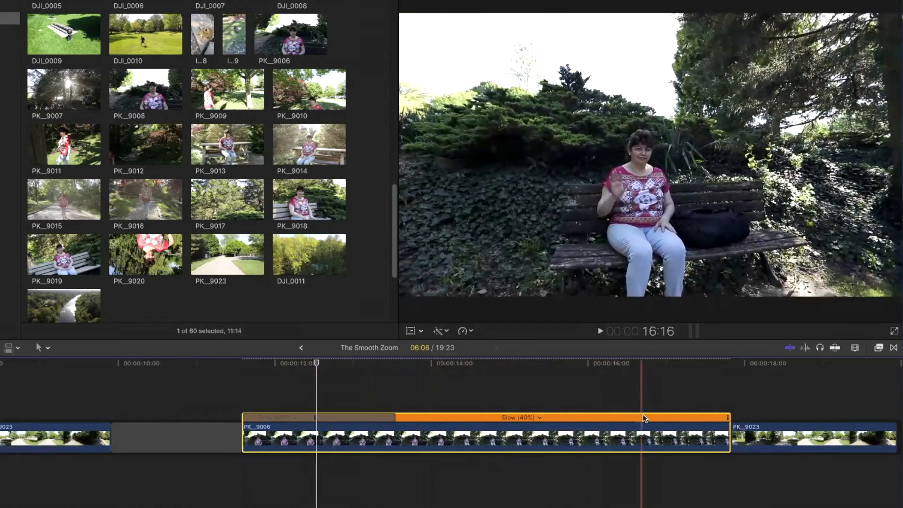
Step: Split the speed of PK_9006 again at 15:21 and set the middle segment to Fast 4x
{"action": "left_click", "coordinate": [581, 433]}
{"action": "key", "text": "shift+b"}
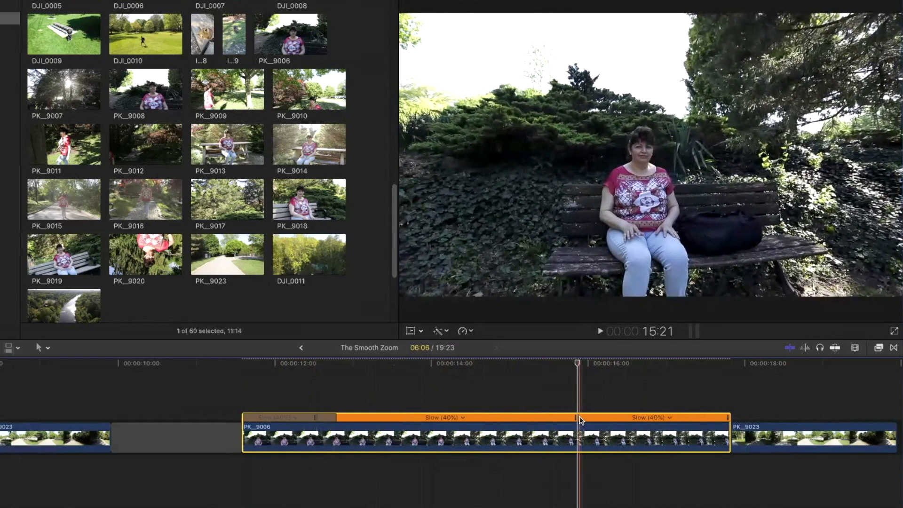
{"action": "left_click", "coordinate": [463, 418]}
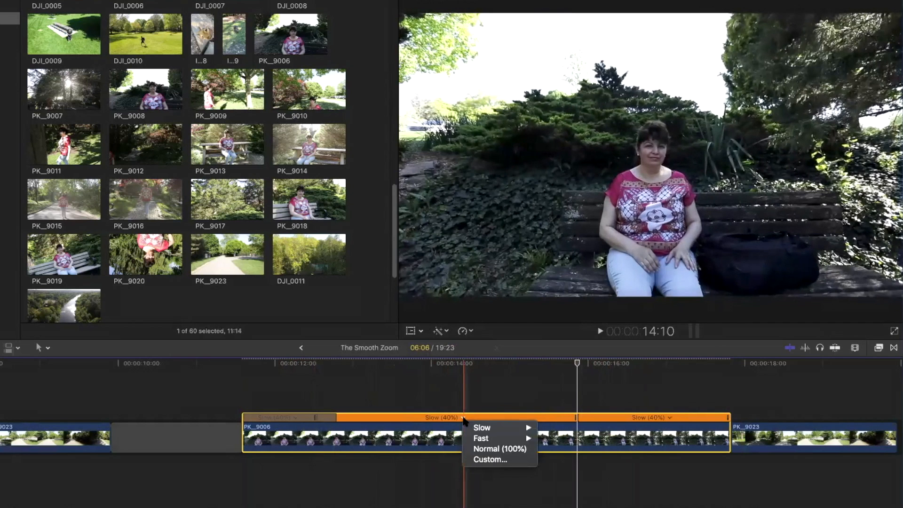
{"action": "mouse_move", "coordinate": [484, 437]}
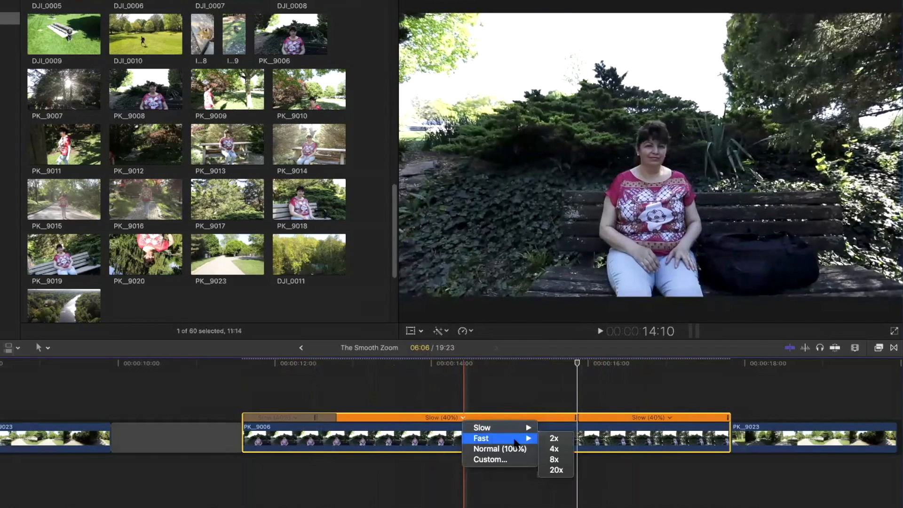
{"action": "left_click", "coordinate": [559, 447]}
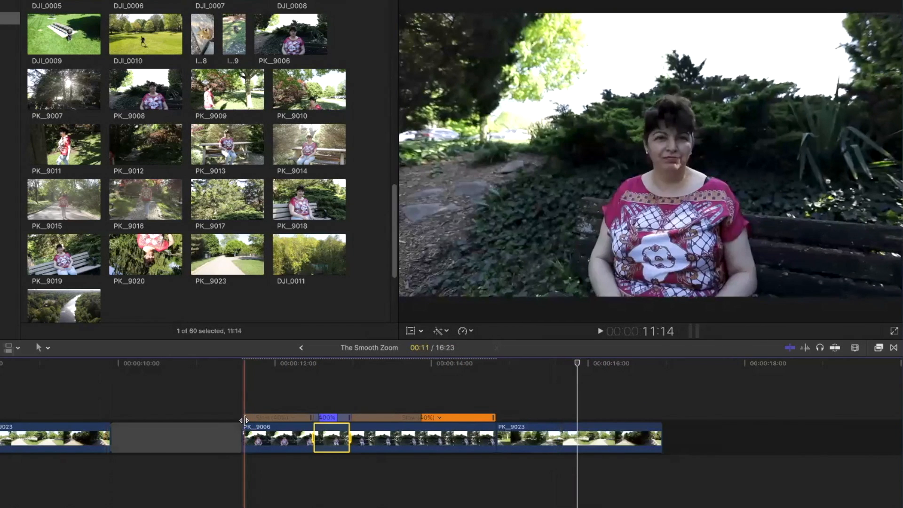
Step: Play back the speed ramp and extend the end of PK_9006 to a clip length of about 3:19
{"action": "key", "text": "space"}
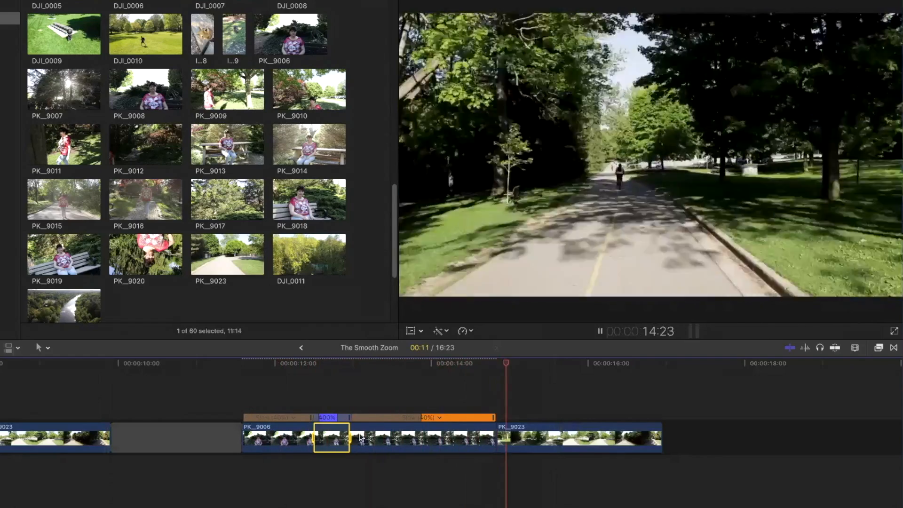
{"action": "key", "text": "space"}
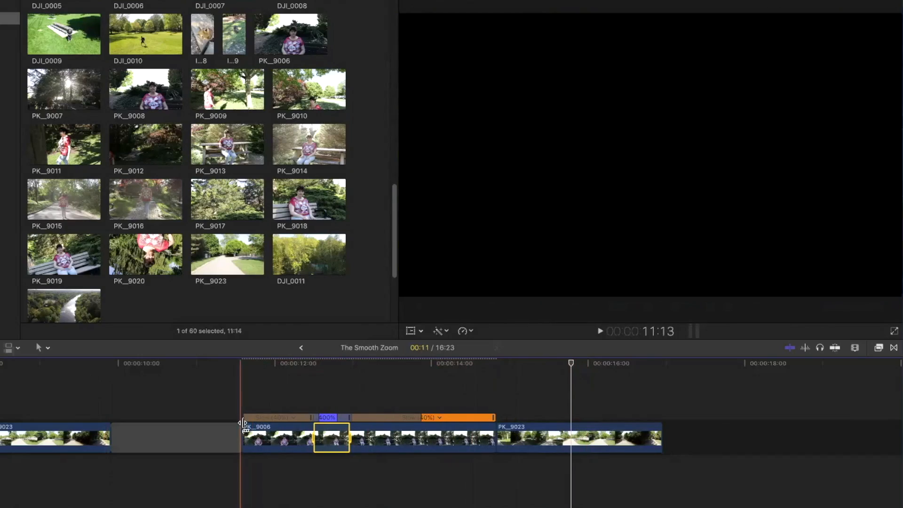
{"action": "left_click", "coordinate": [372, 444]}
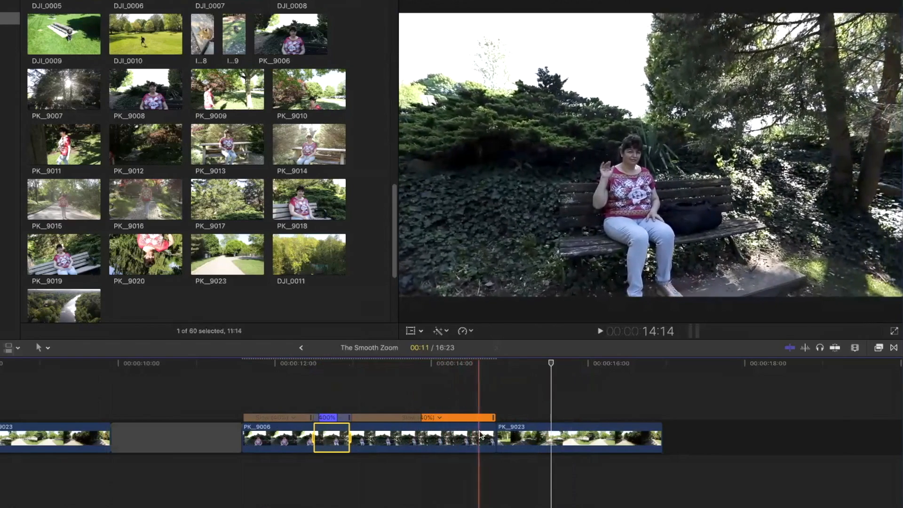
{"action": "left_click_drag", "start_coordinate": [492, 432], "coordinate": [537, 442]}
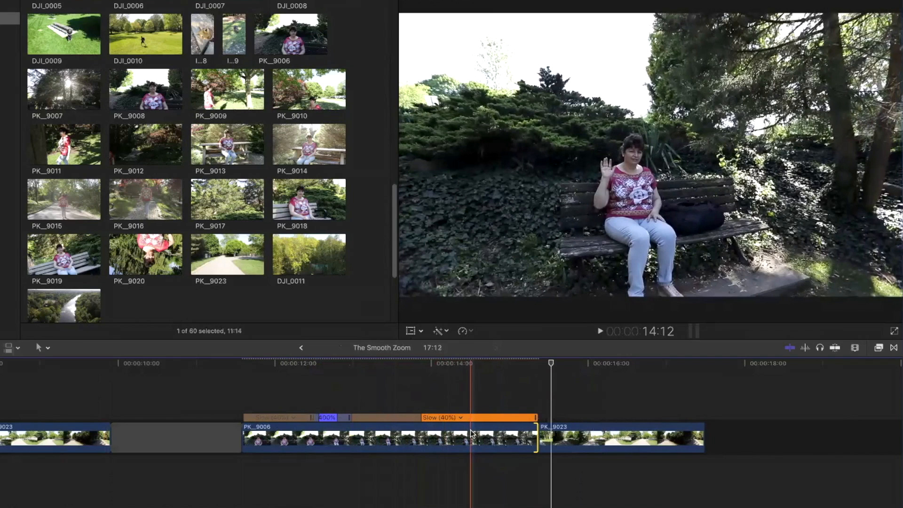
Step: Split the final slow segment of PK_9006 at 14:12 and speed up its last part, shortening the clip to about 3:02
{"action": "left_click", "coordinate": [470, 422]}
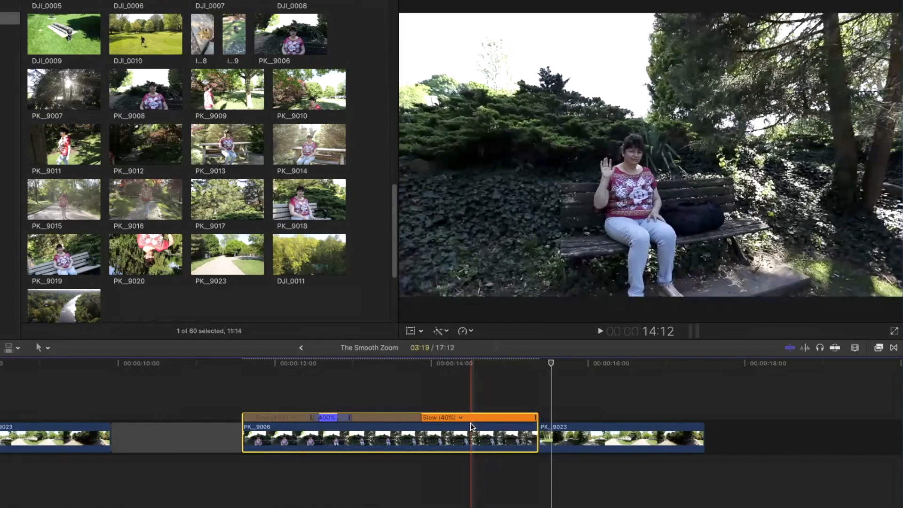
{"action": "left_click", "coordinate": [470, 422]}
{"action": "key", "text": "shift+b"}
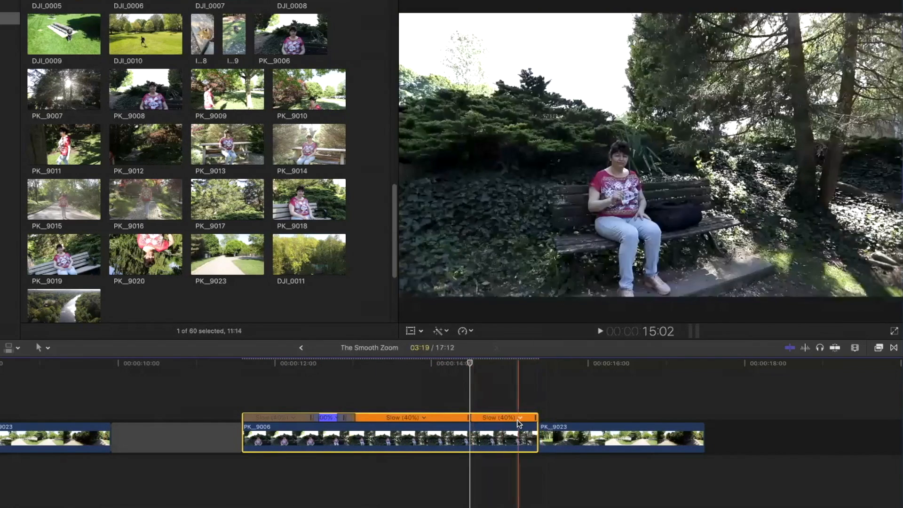
{"action": "left_click_drag", "start_coordinate": [535, 417], "coordinate": [481, 431]}
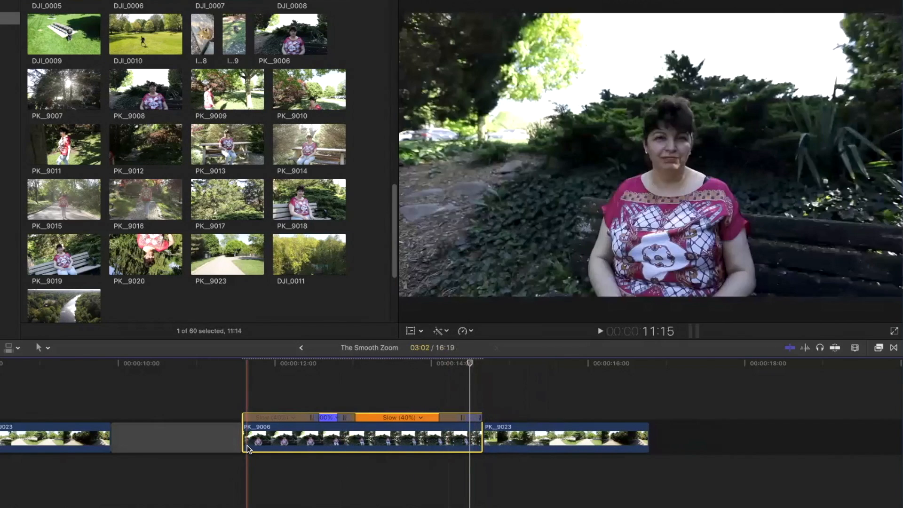
Step: Lengthen the speed transition from the fast segment into the following slow segment of PK_9006, checking the ramp in playback
{"action": "key", "text": "space"}
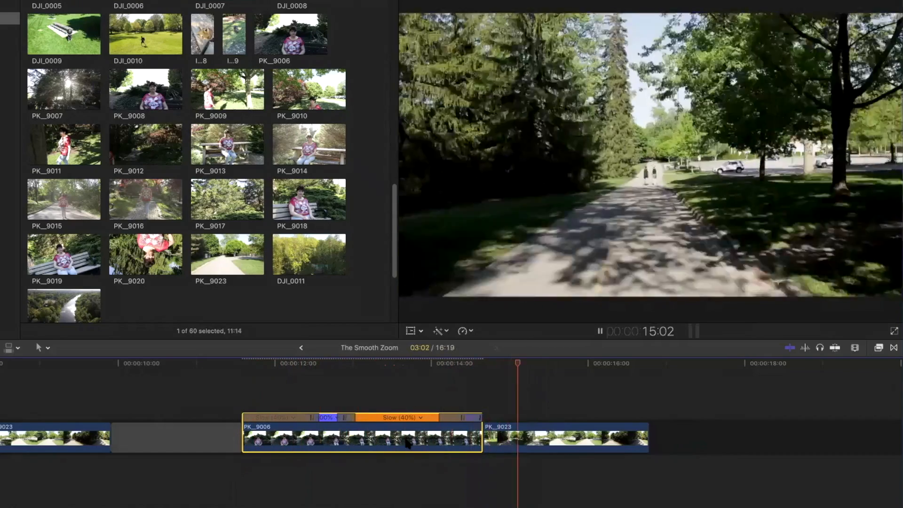
{"action": "key", "text": "space"}
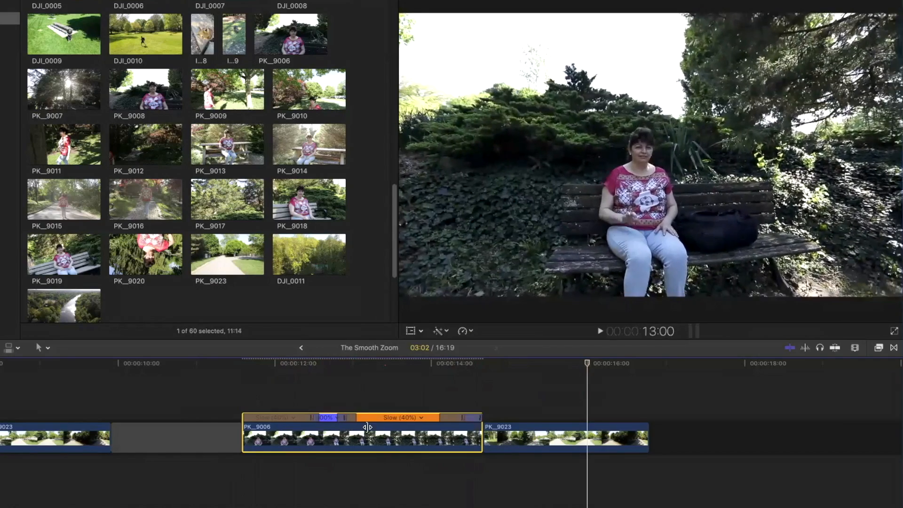
{"action": "left_click_drag", "start_coordinate": [353, 429], "coordinate": [375, 429]}
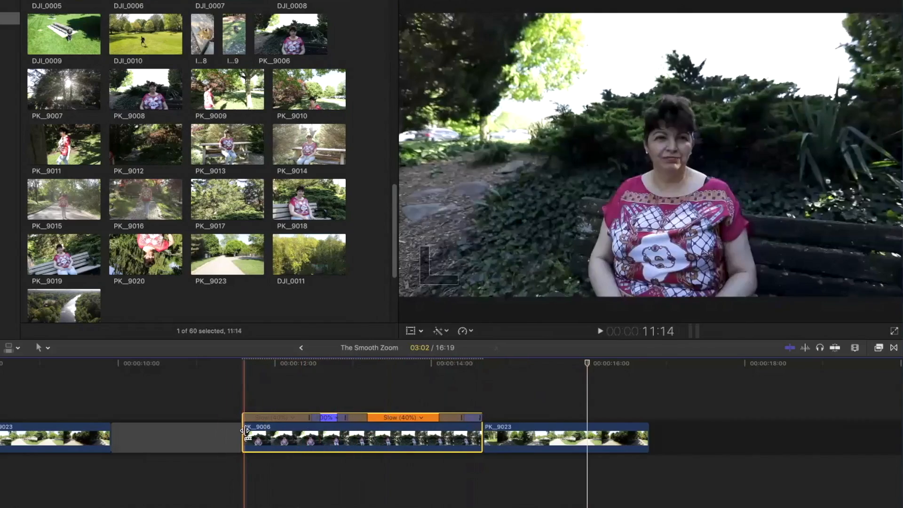
{"action": "key", "text": "space"}
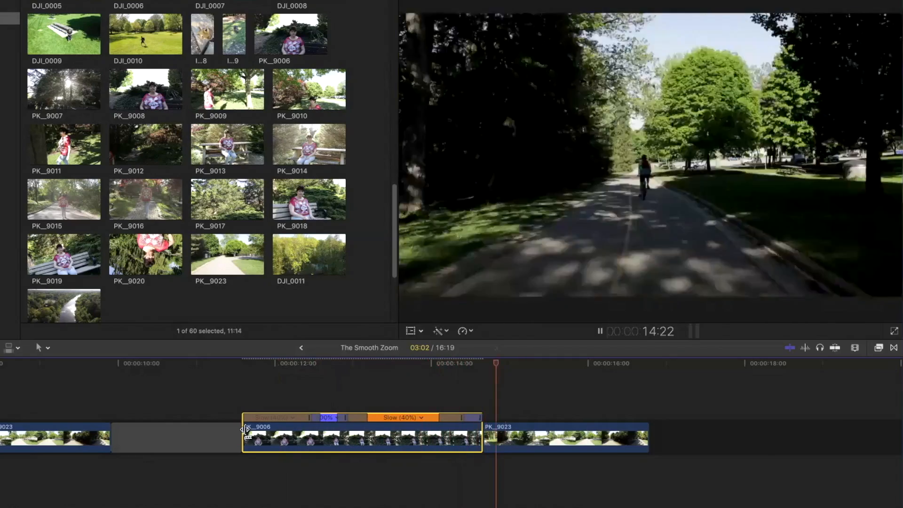
{"action": "key", "text": "space"}
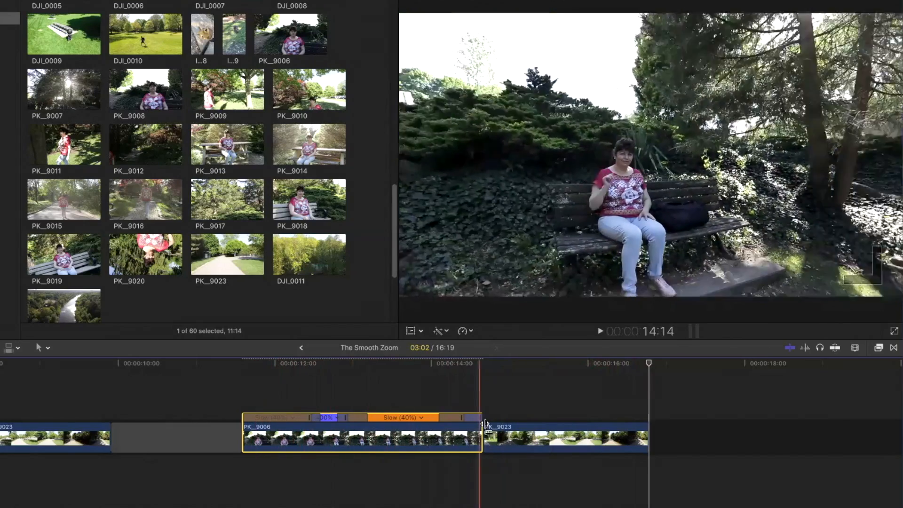
Step: Apply the custom Smooth Zoom In Tool transition between PK_9006 and the following PK_9023 clip
{"action": "left_click", "coordinate": [390, 404]}
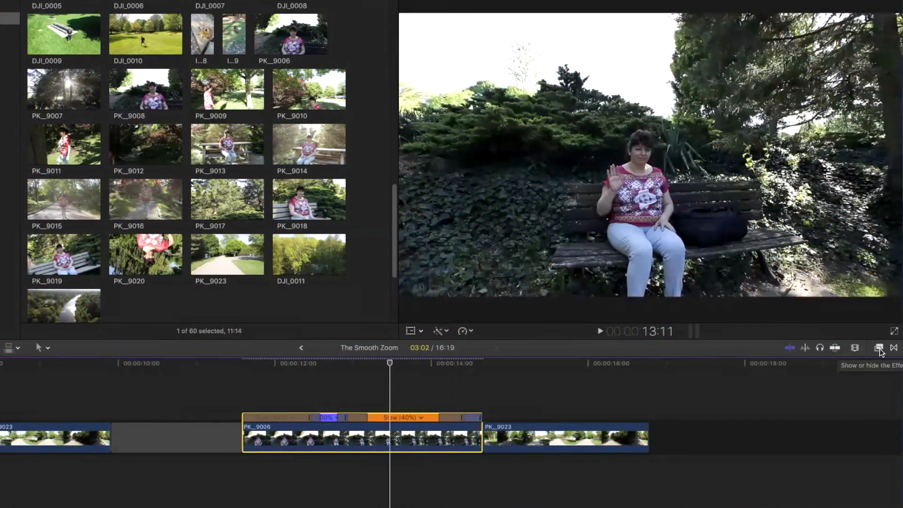
{"action": "left_click", "coordinate": [879, 348]}
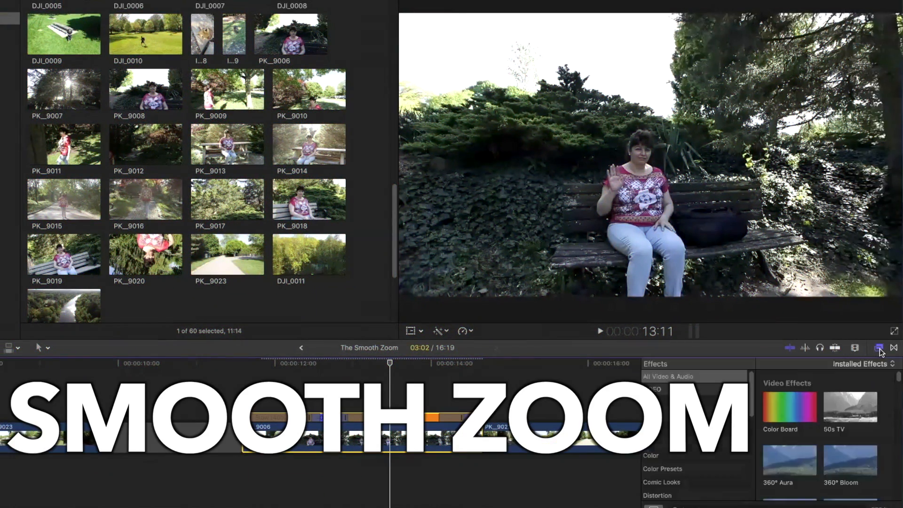
{"action": "left_click", "coordinate": [879, 349]}
{"action": "left_click", "coordinate": [894, 349]}
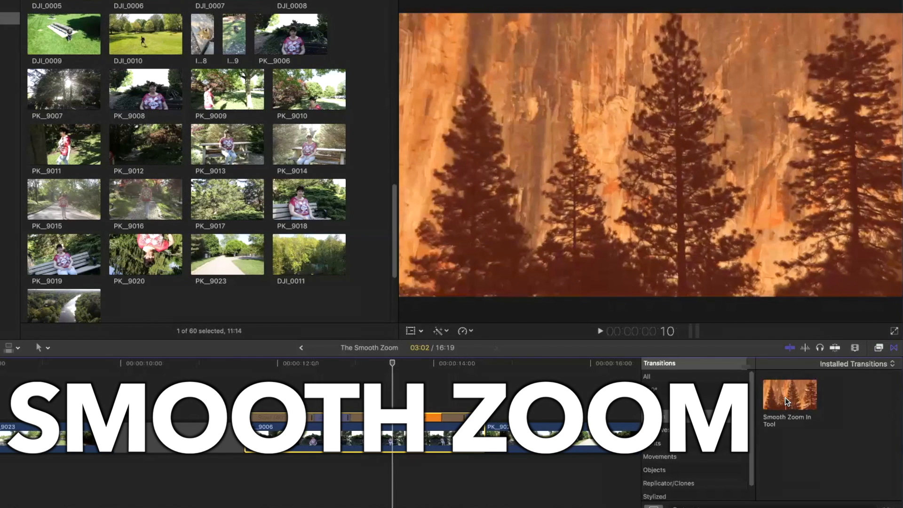
{"action": "left_click_drag", "start_coordinate": [786, 397], "coordinate": [469, 442]}
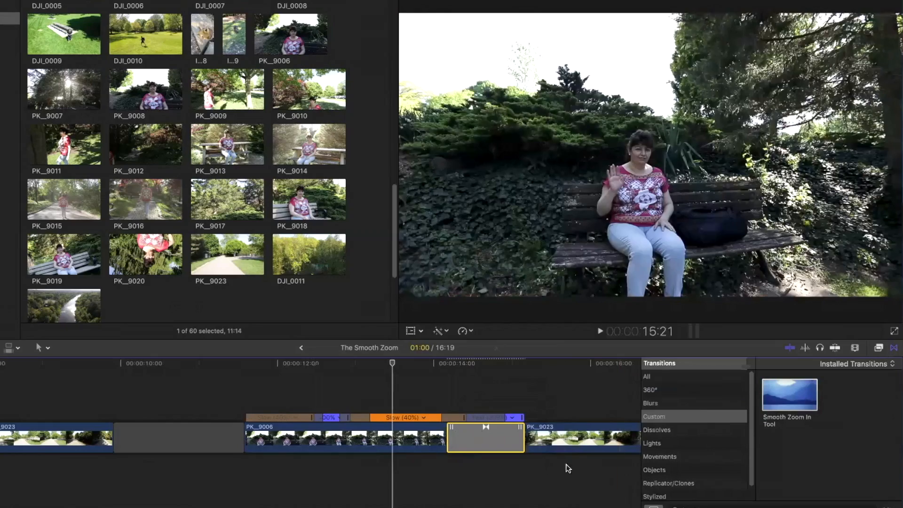
Step: Play back the speed-ramped PK_9006 clip through its zoom transition into PK_9023, with the transitions browser hidden
{"action": "key", "text": "space"}
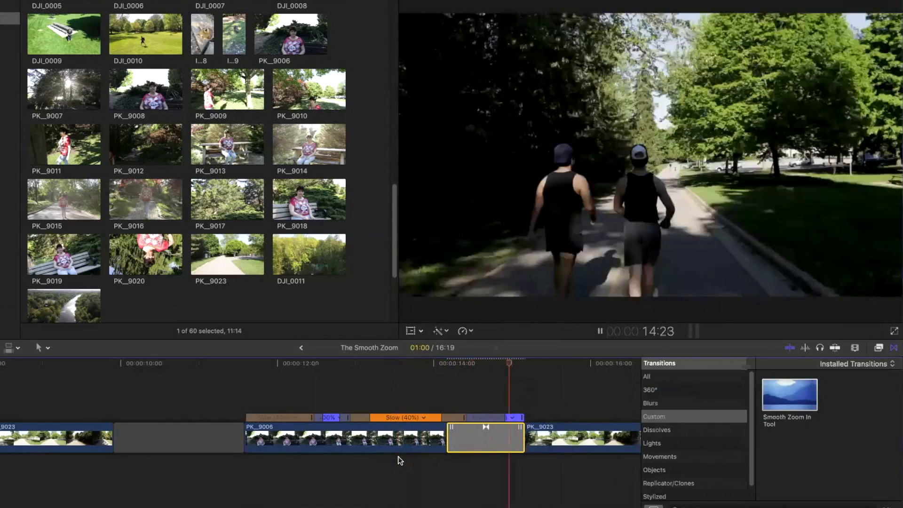
{"action": "key", "text": "space"}
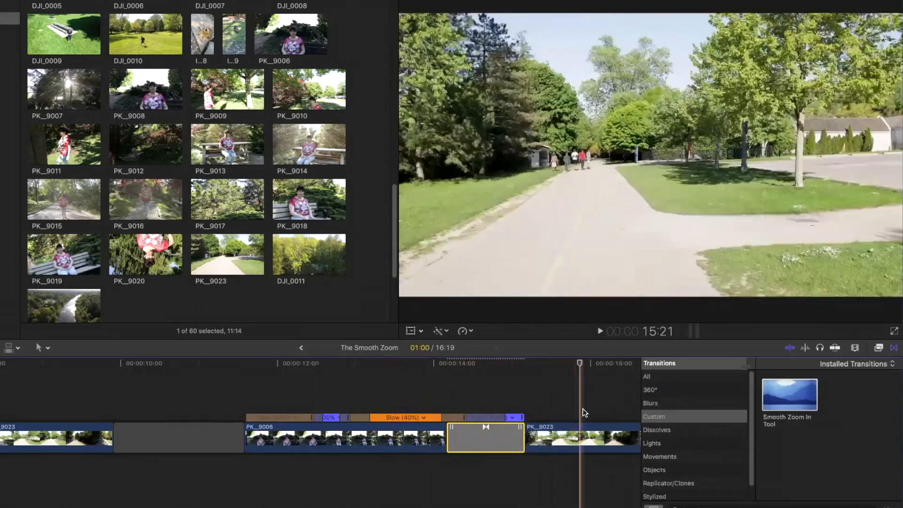
{"action": "left_click", "coordinate": [894, 348]}
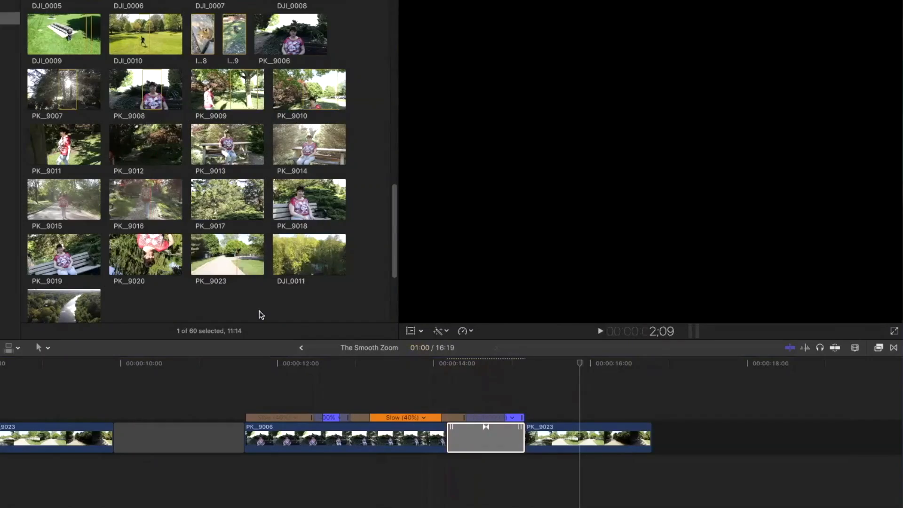
{"action": "left_click", "coordinate": [452, 438]}
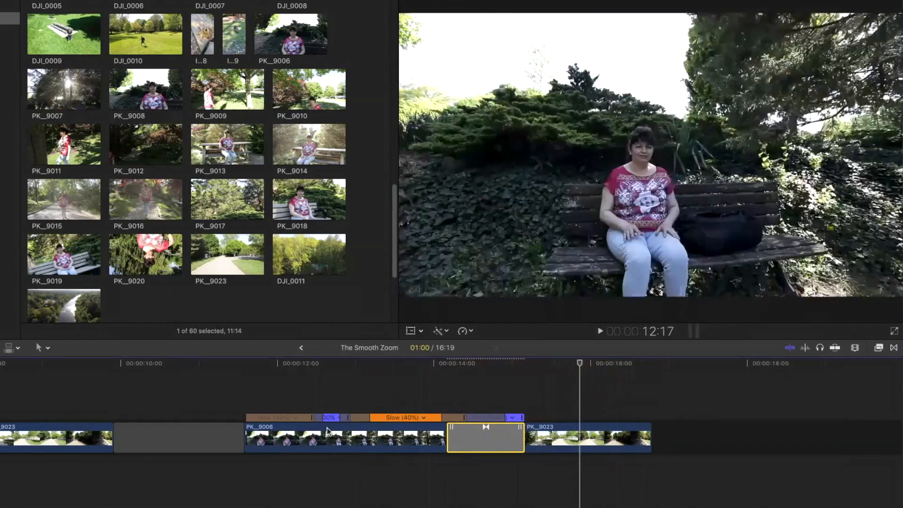
{"action": "key", "text": "space"}
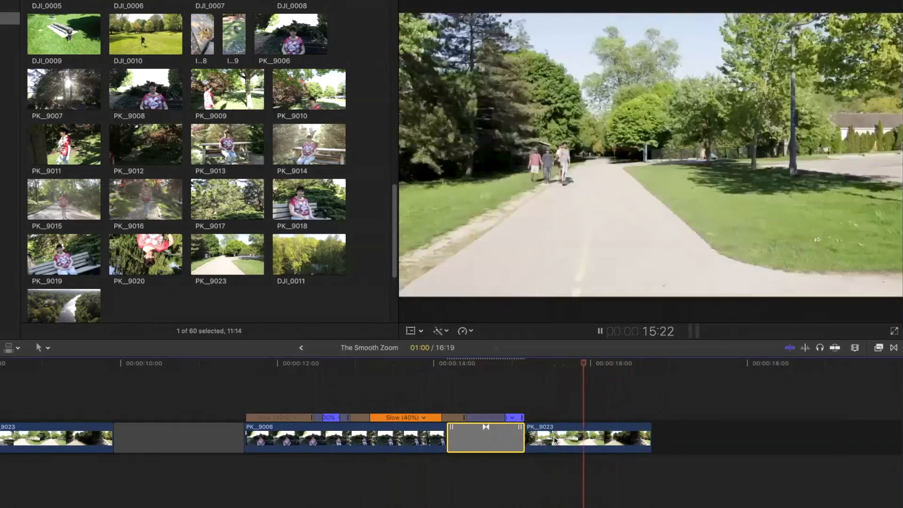
Step: Stop the zoom transition playback and play the finished PK_9016 to PK_9015 example at the end of the match cut project
{"action": "key", "text": "space"}
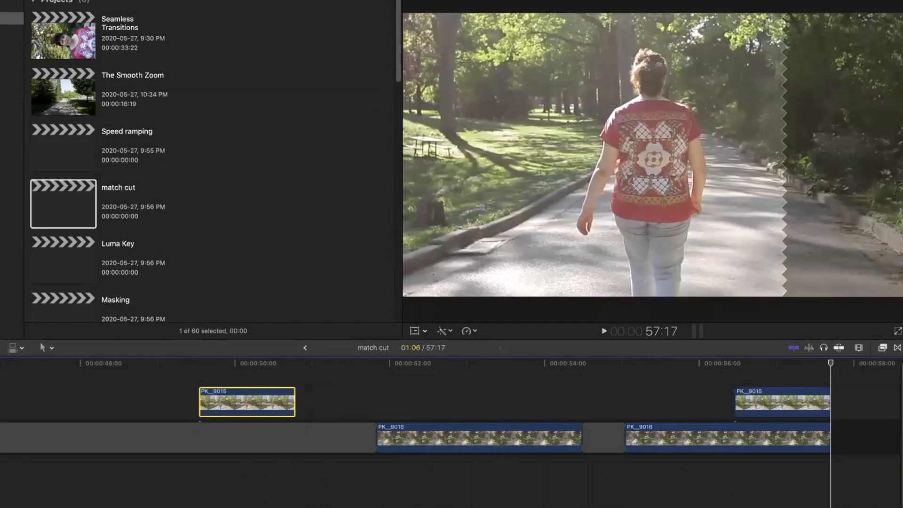
{"action": "scroll", "coordinate": [451, 423], "scroll_direction": "right", "scroll_amount": 3}
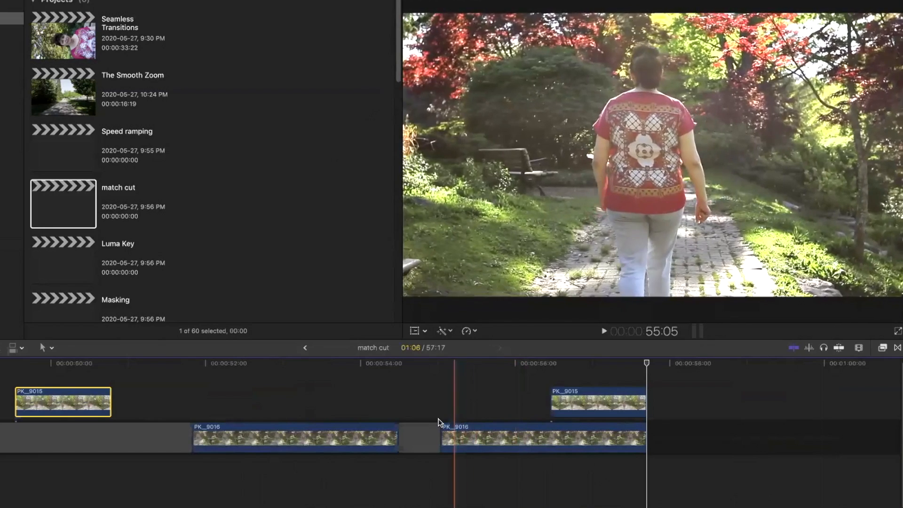
{"action": "key", "text": "space"}
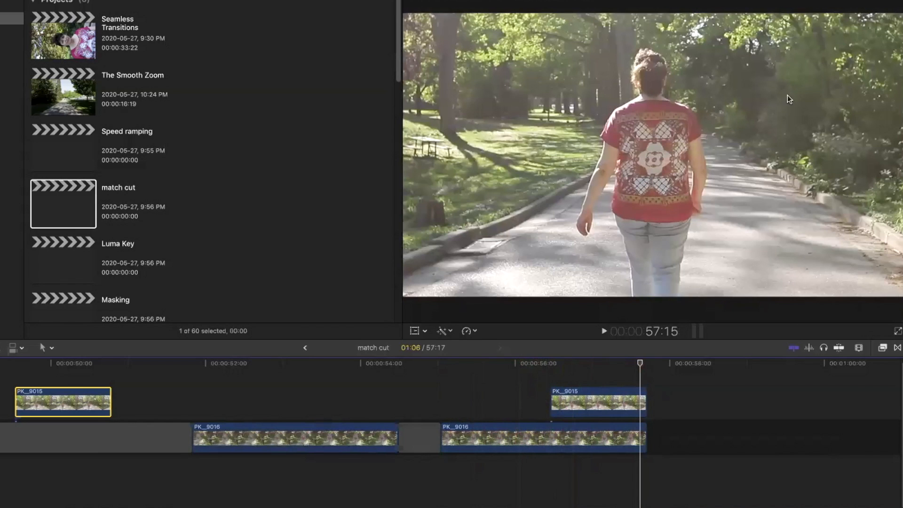
{"action": "left_click", "coordinate": [512, 360]}
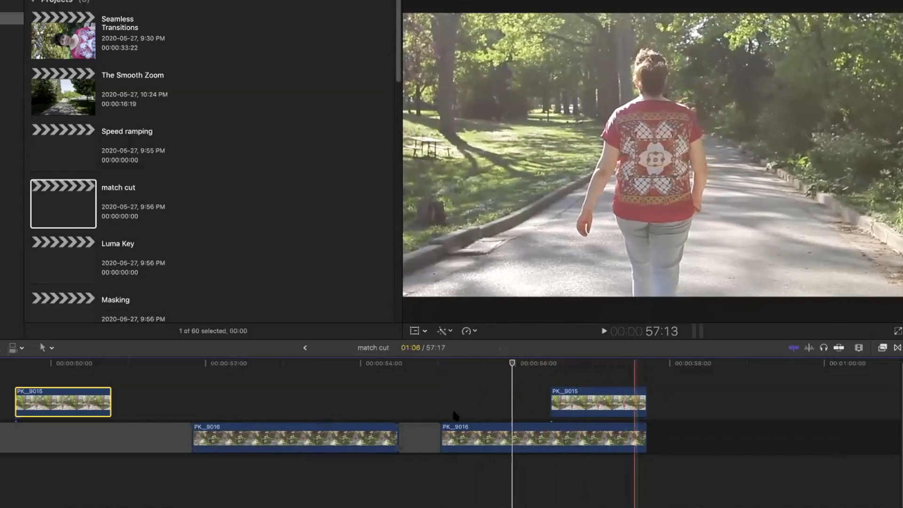
Step: Set a custom speed rate of 40% for the PK_9015 clip in the main storyline
{"action": "left_click", "coordinate": [279, 434]}
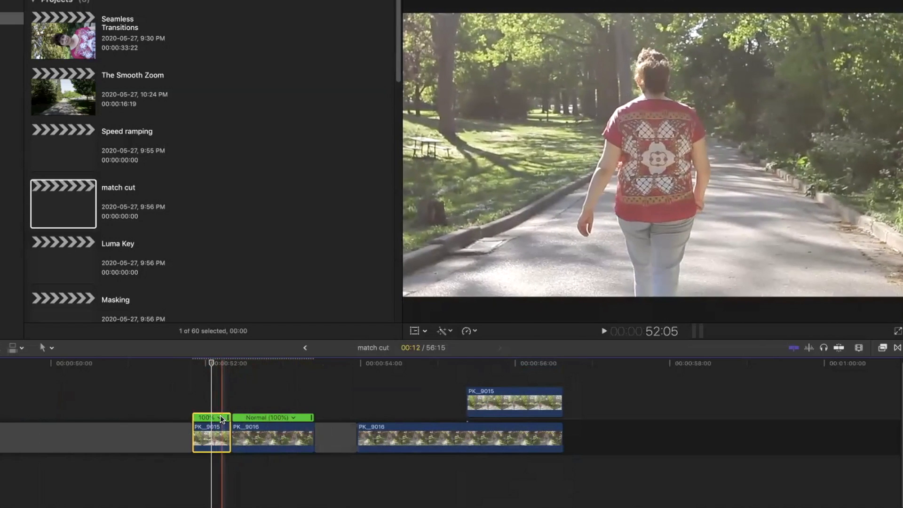
{"action": "left_click", "coordinate": [218, 417]}
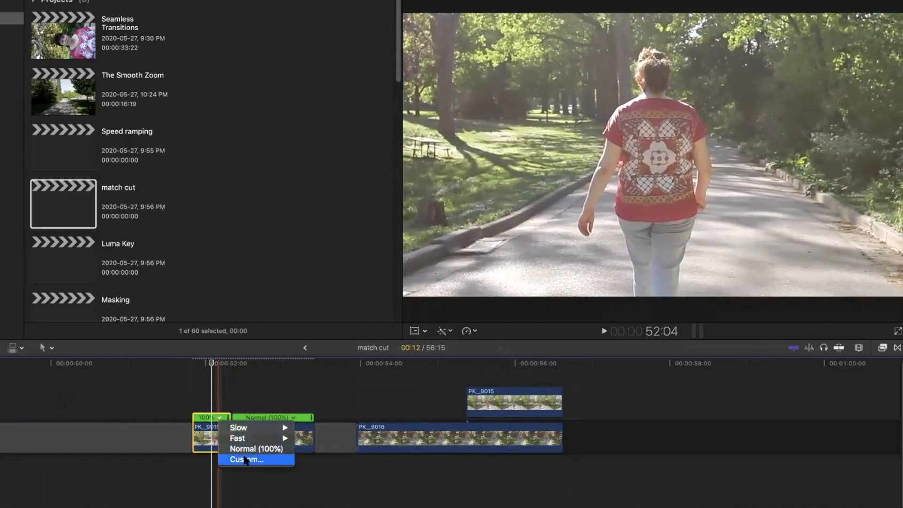
{"action": "left_click", "coordinate": [240, 398]}
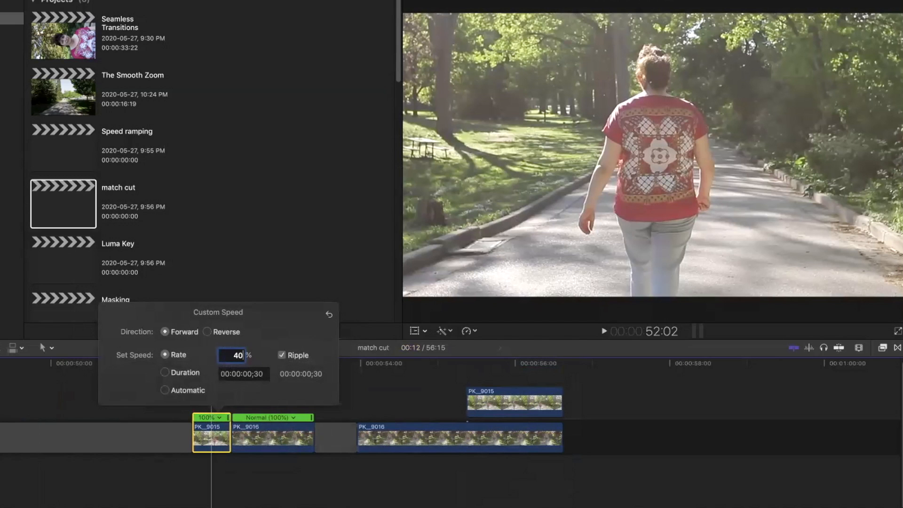
{"action": "key", "text": "Return"}
{"action": "left_click", "coordinate": [369, 383]}
Step: Set a custom speed rate of 40% for the adjacent PK_9016 clip and play back both slowed clips
{"action": "left_click", "coordinate": [351, 417]}
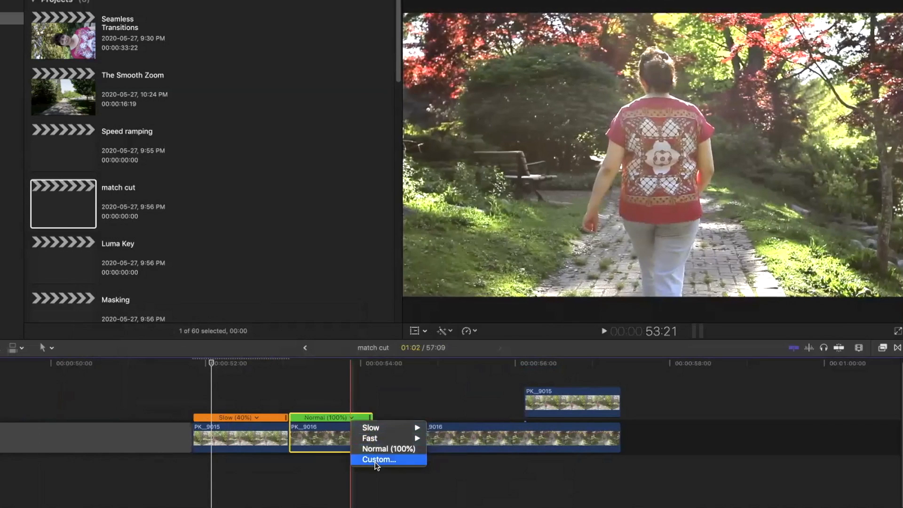
{"action": "left_click", "coordinate": [374, 460]}
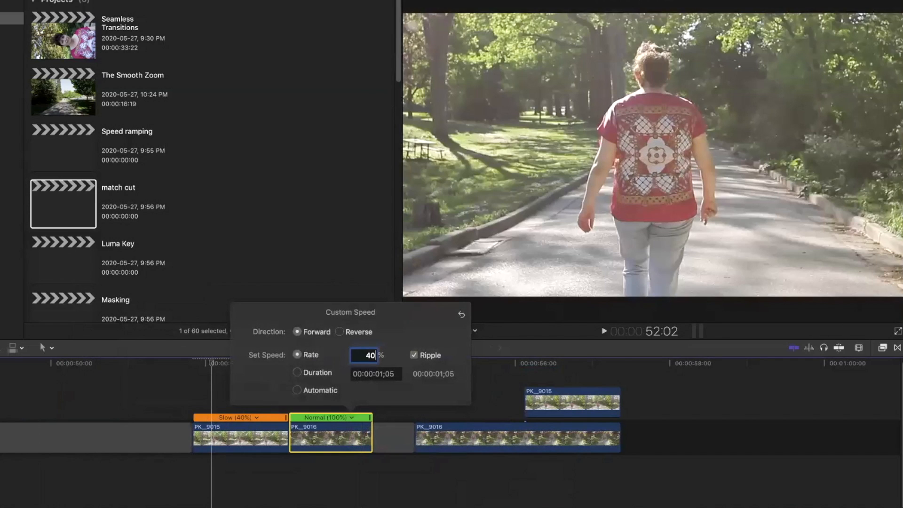
{"action": "type", "text": "40"}
{"action": "key", "text": "Return"}
{"action": "left_click", "coordinate": [261, 399]}
{"action": "key", "text": "space"}
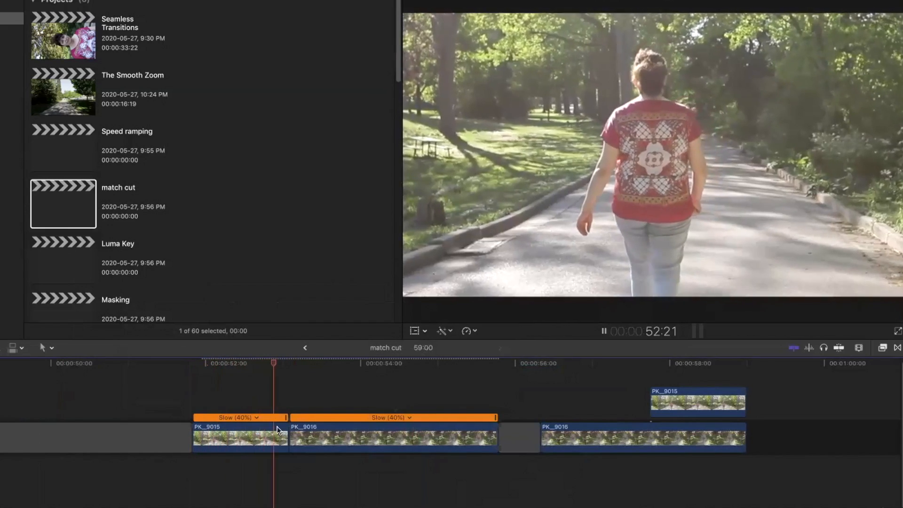
{"action": "key", "text": "space"}
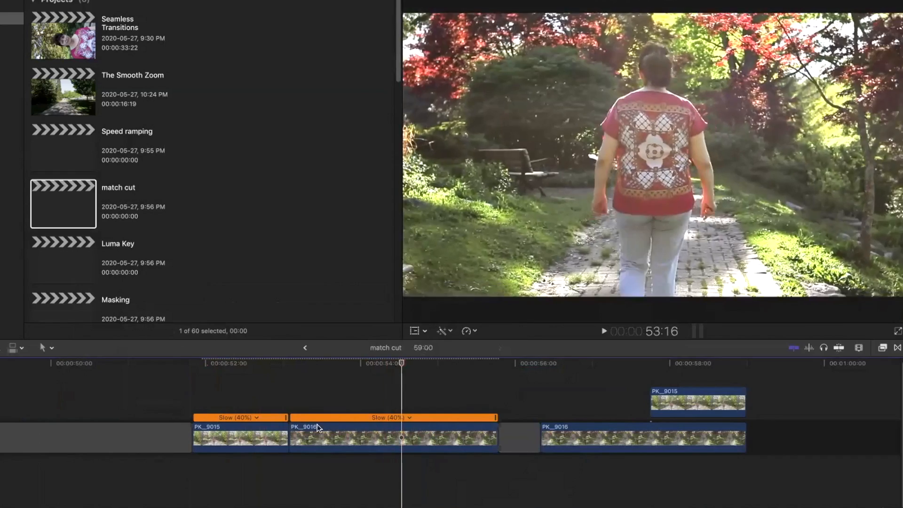
Step: Connect the slowed PK_9015 clip above PK_9016 at about 52:17 and reset its transform to the original full frame
{"action": "left_click_drag", "start_coordinate": [253, 435], "coordinate": [317, 398]}
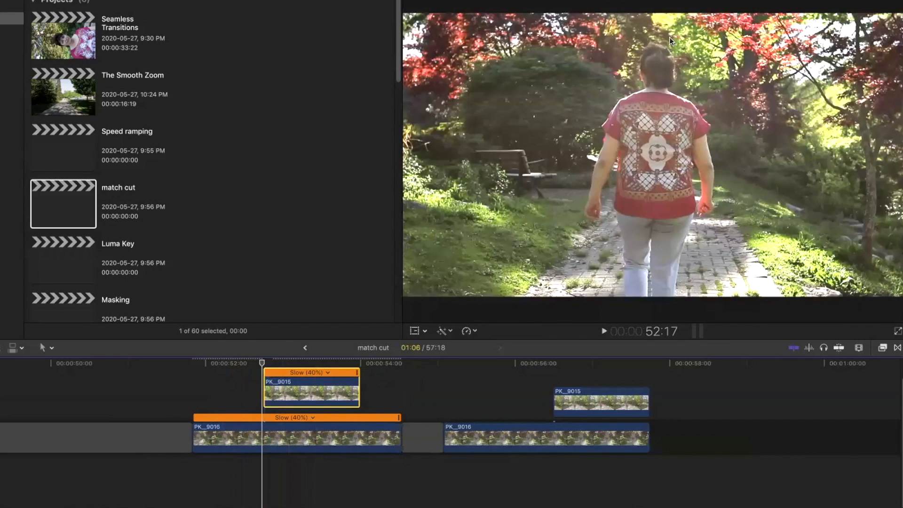
{"action": "left_click", "coordinate": [292, 362]}
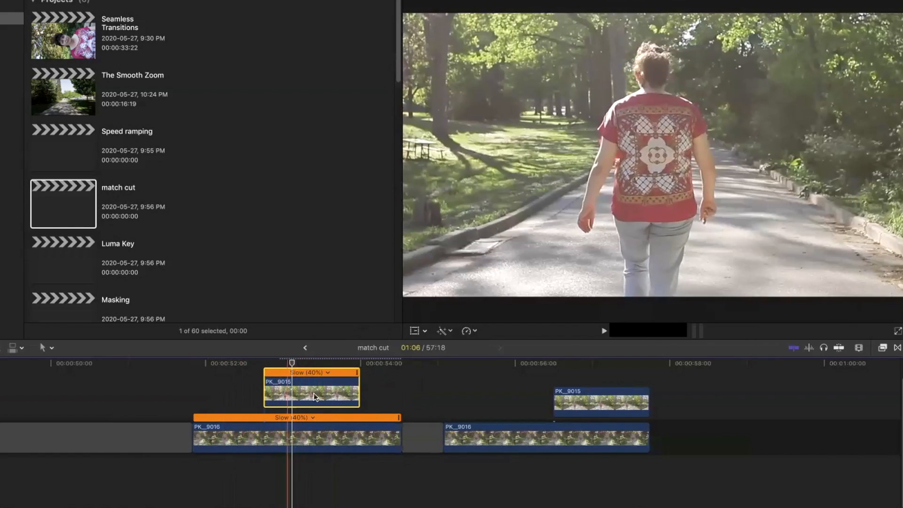
{"action": "left_click", "coordinate": [415, 332]}
{"action": "left_click", "coordinate": [854, 1]}
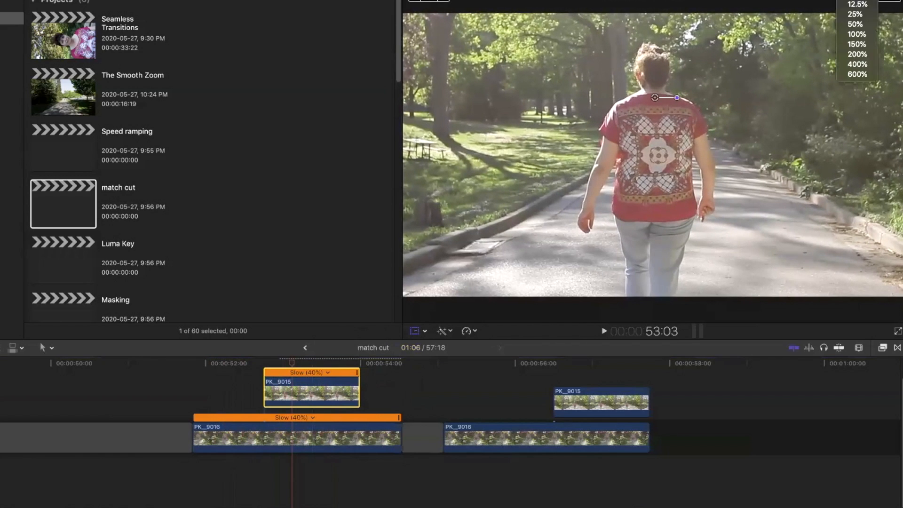
{"action": "left_click", "coordinate": [858, 24]}
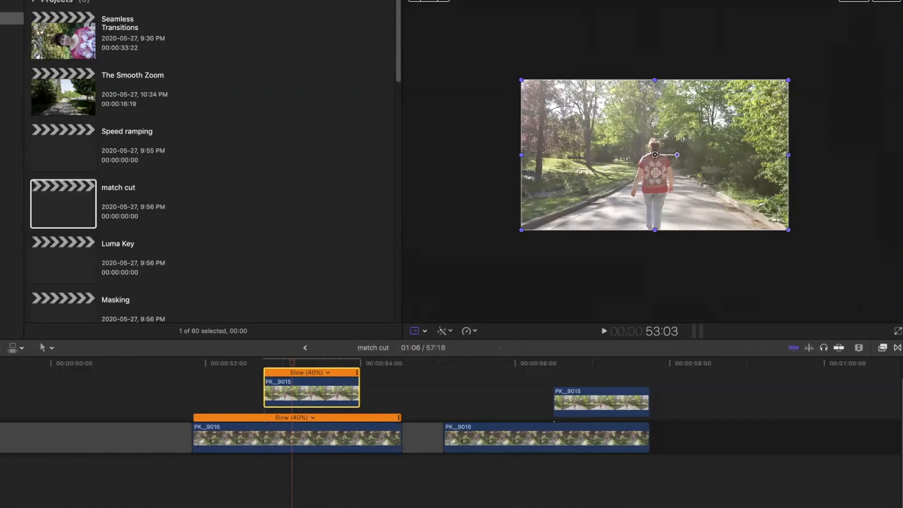
{"action": "left_click", "coordinate": [854, 1]}
{"action": "left_click", "coordinate": [856, 33]}
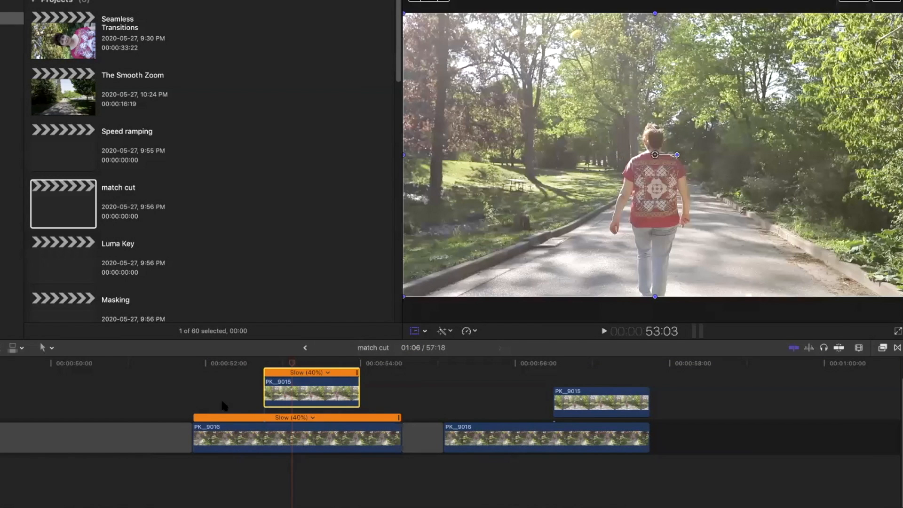
Step: Play back the cut from PK_9016 into the unscaled PK_9015 to compare the subject's size and position
{"action": "left_click", "coordinate": [230, 362]}
{"action": "key", "text": "space"}
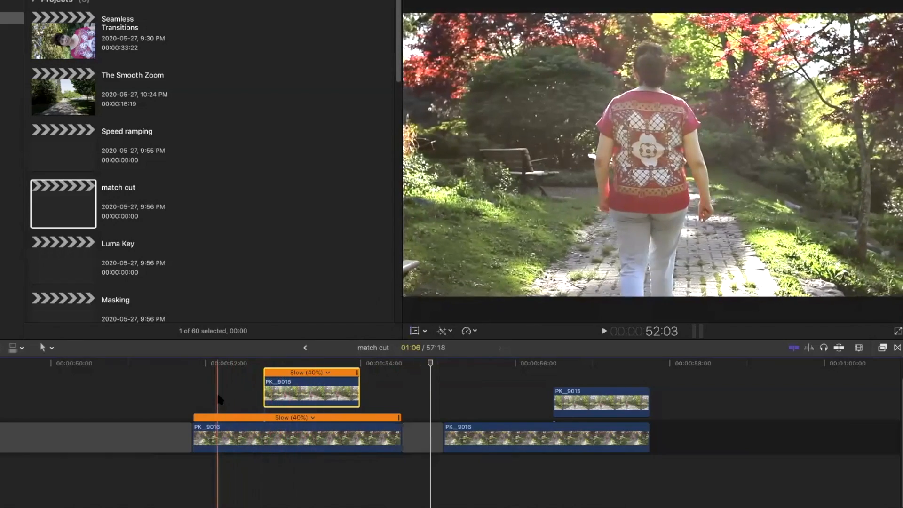
{"action": "key", "text": "space"}
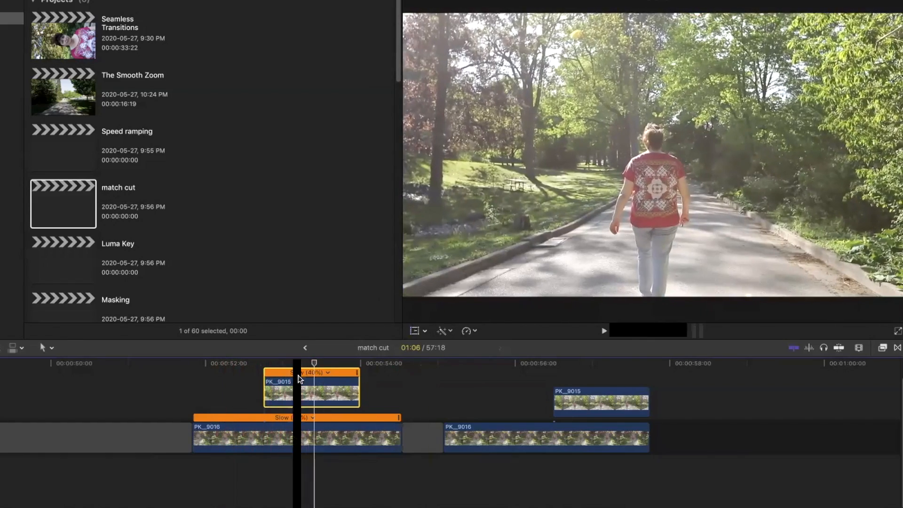
Step: Show the Transform controls on the connected PK_9015 clip with the viewer zoomed out to 50%
{"action": "left_click", "coordinate": [281, 380]}
{"action": "left_click", "coordinate": [415, 331]}
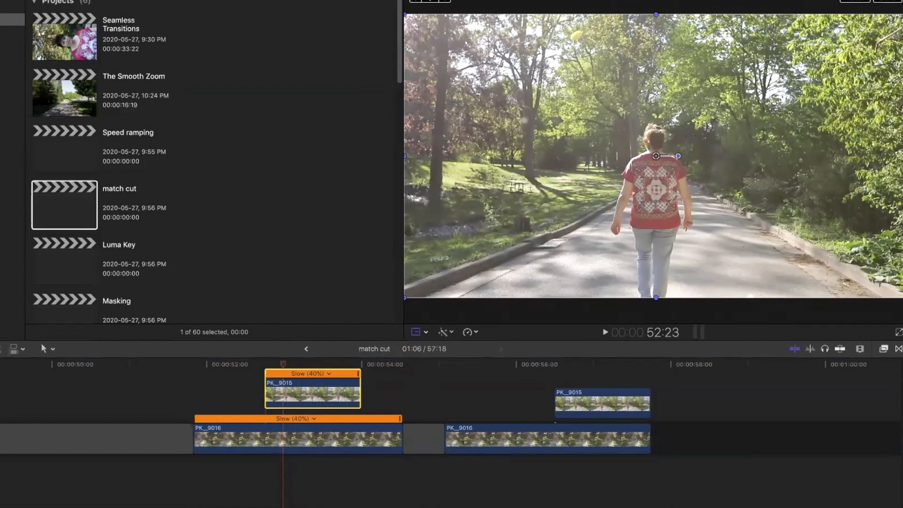
{"action": "left_click", "coordinate": [601, 445]}
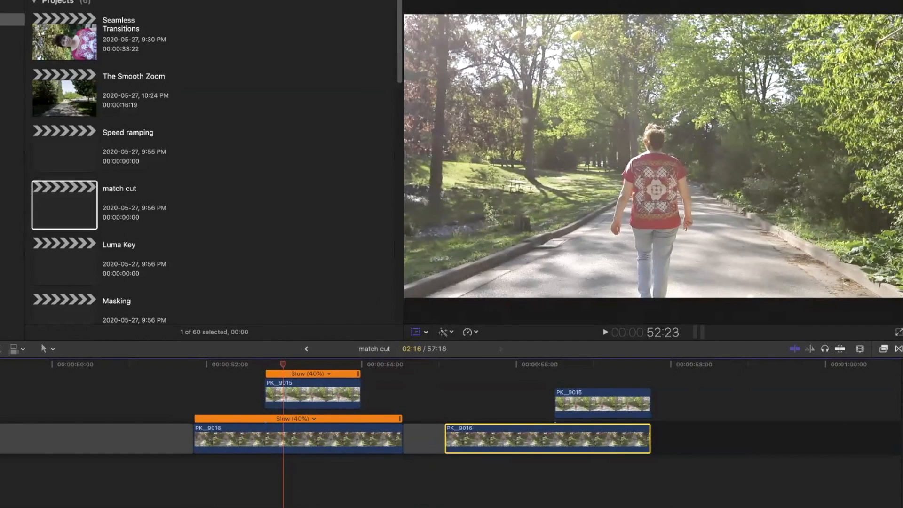
{"action": "left_click", "coordinate": [858, 0]}
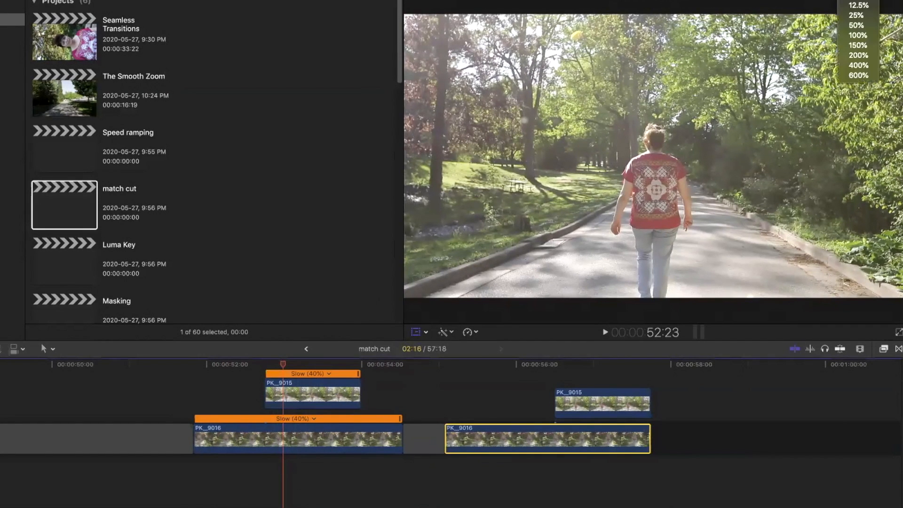
{"action": "left_click", "coordinate": [857, 25]}
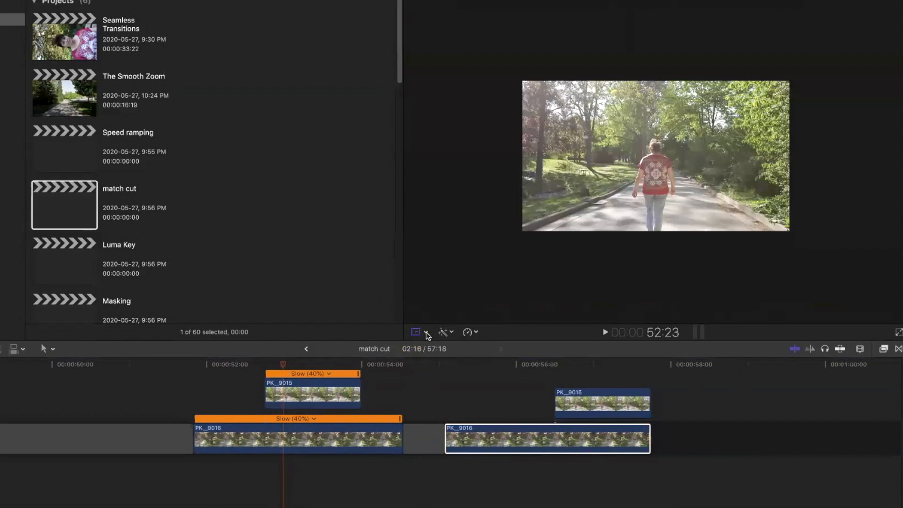
{"action": "left_click", "coordinate": [289, 397]}
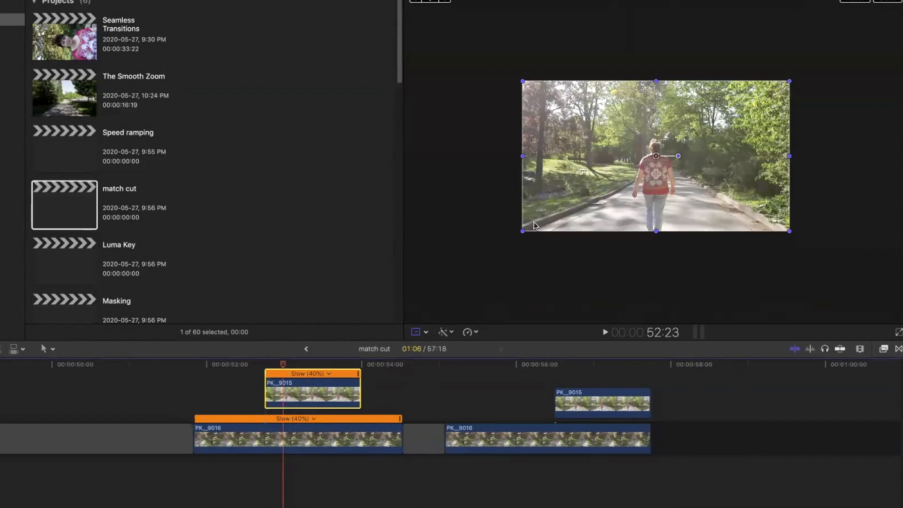
Step: Enlarge and reposition PK_9015 so the walking woman lines up with her framing in PK_9016, fine-tuning at 52:18
{"action": "mouse_move", "coordinate": [522, 231]}
{"action": "left_mouse_down"}
{"action": "mouse_move", "coordinate": [501, 256]}
{"action": "mouse_move", "coordinate": [536, 225]}
{"action": "left_mouse_up"}
{"action": "left_click_drag", "start_coordinate": [474, 241], "coordinate": [448, 250]}
{"action": "left_click_drag", "start_coordinate": [620, 217], "coordinate": [624, 213]}
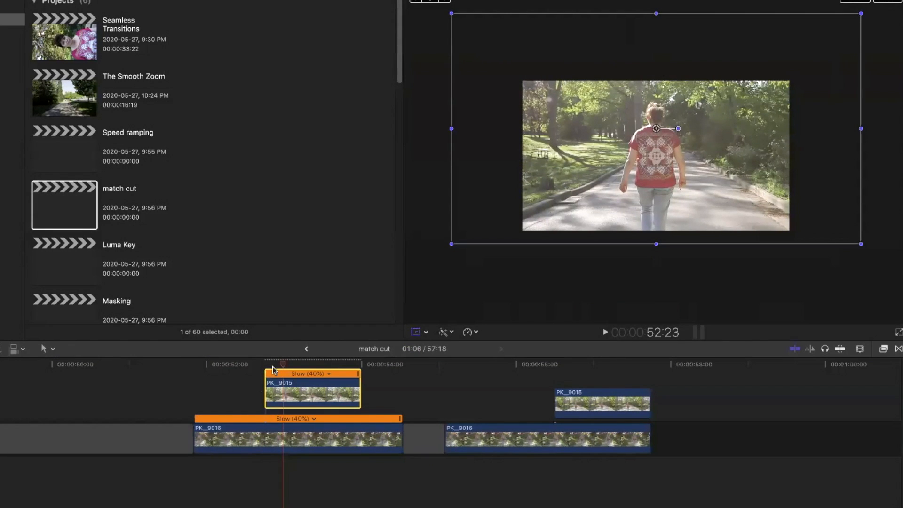
{"action": "mouse_move", "coordinate": [450, 245]}
{"action": "left_mouse_down"}
{"action": "mouse_move", "coordinate": [430, 254]}
{"action": "mouse_move", "coordinate": [442, 241]}
{"action": "left_mouse_up"}
{"action": "left_click_drag", "start_coordinate": [660, 195], "coordinate": [663, 199]}
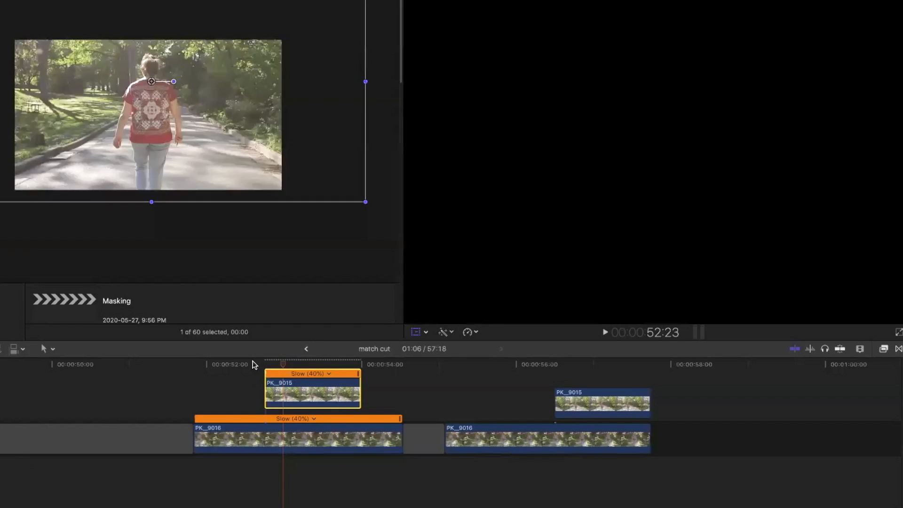
{"action": "left_click_drag", "start_coordinate": [253, 363], "coordinate": [265, 368]}
{"action": "left_click_drag", "start_coordinate": [650, 220], "coordinate": [649, 223]}
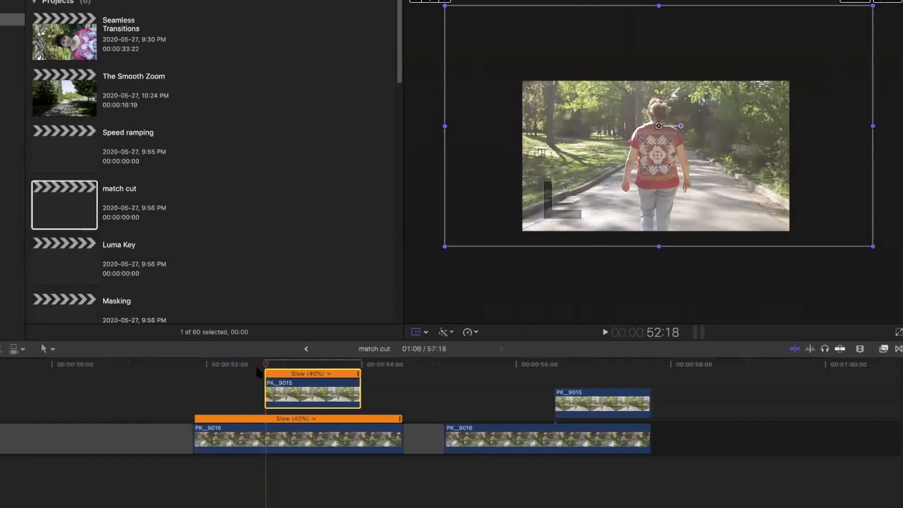
Step: Play back the match cut repeatedly from the start of PK_9016 through PK_9015 to check the alignment
{"action": "left_click_drag", "start_coordinate": [264, 364], "coordinate": [201, 365]}
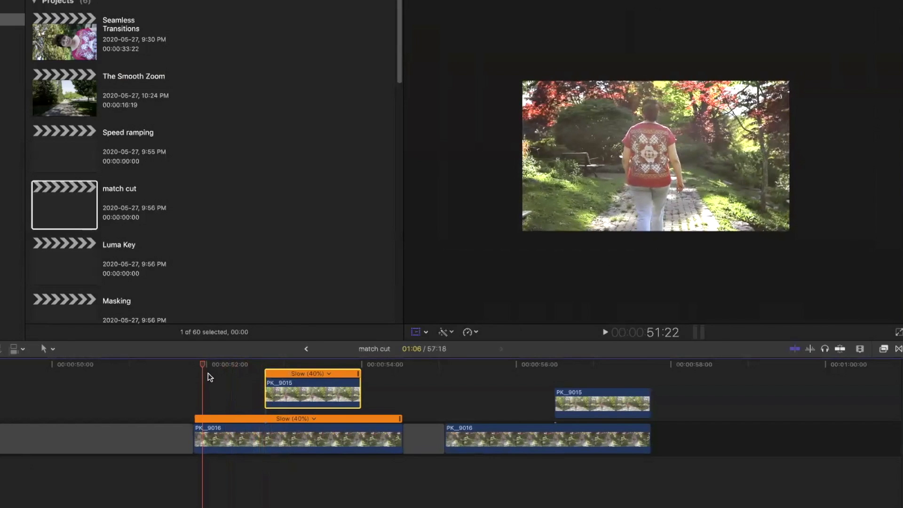
{"action": "key", "text": "space"}
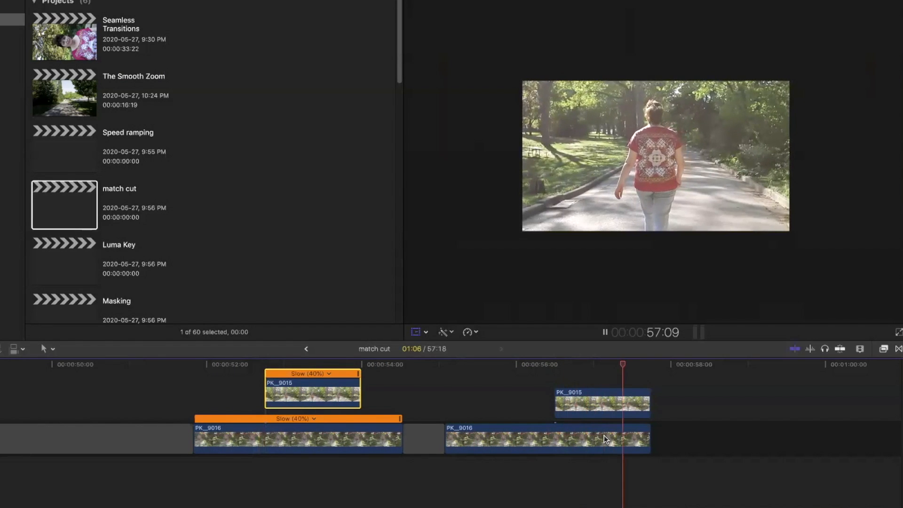
{"action": "left_click_drag", "start_coordinate": [248, 363], "coordinate": [195, 371]}
{"action": "key", "text": "space"}
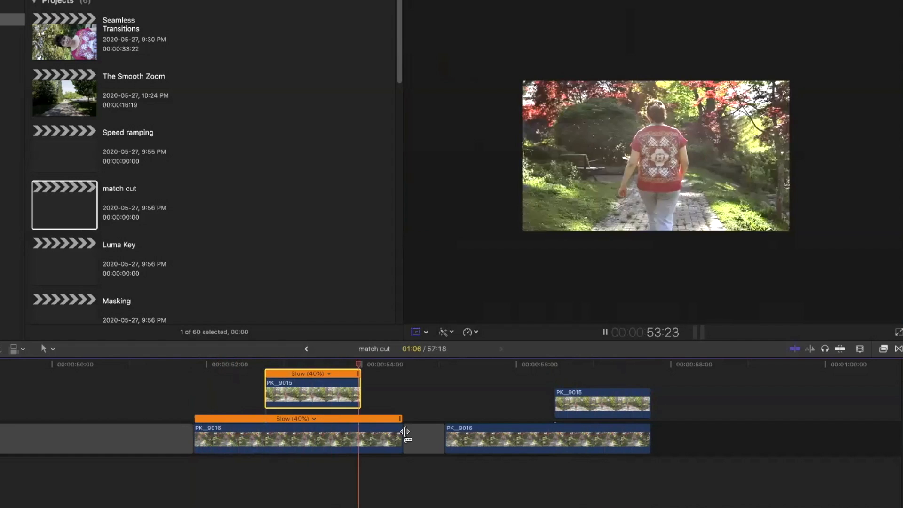
{"action": "key", "text": "space"}
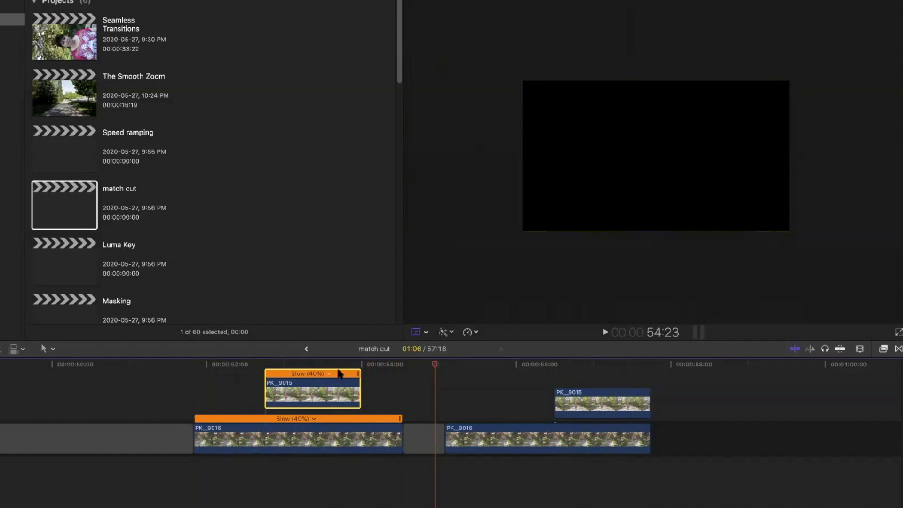
{"action": "left_click", "coordinate": [247, 362]}
{"action": "left_click_drag", "start_coordinate": [241, 366], "coordinate": [210, 381]}
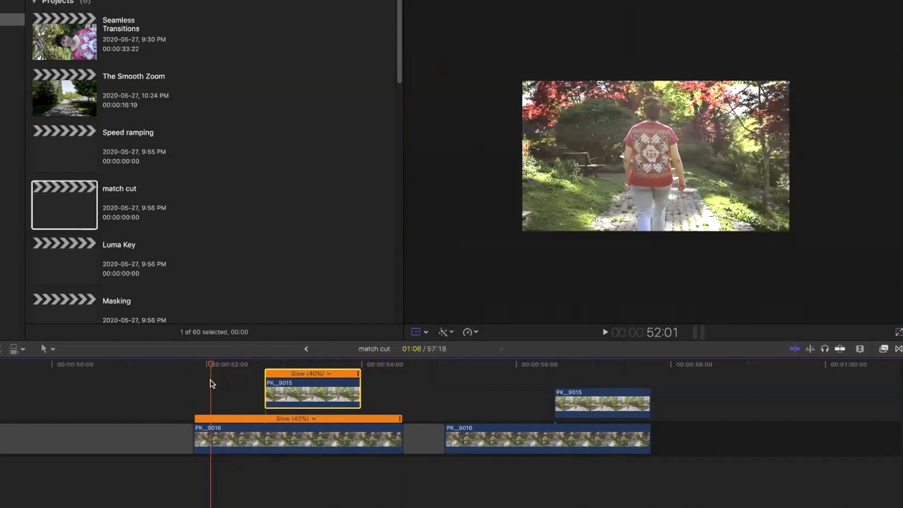
Step: Inspect the start of PK_9015 at 52:19, leave Transform mode and play the match cut once more
{"action": "mouse_move", "coordinate": [263, 389]}
{"action": "left_mouse_down"}
{"action": "mouse_move", "coordinate": [203, 394]}
{"action": "mouse_move", "coordinate": [260, 388]}
{"action": "mouse_move", "coordinate": [250, 394]}
{"action": "mouse_move", "coordinate": [285, 396]}
{"action": "mouse_move", "coordinate": [248, 395]}
{"action": "mouse_move", "coordinate": [269, 395]}
{"action": "left_mouse_up"}
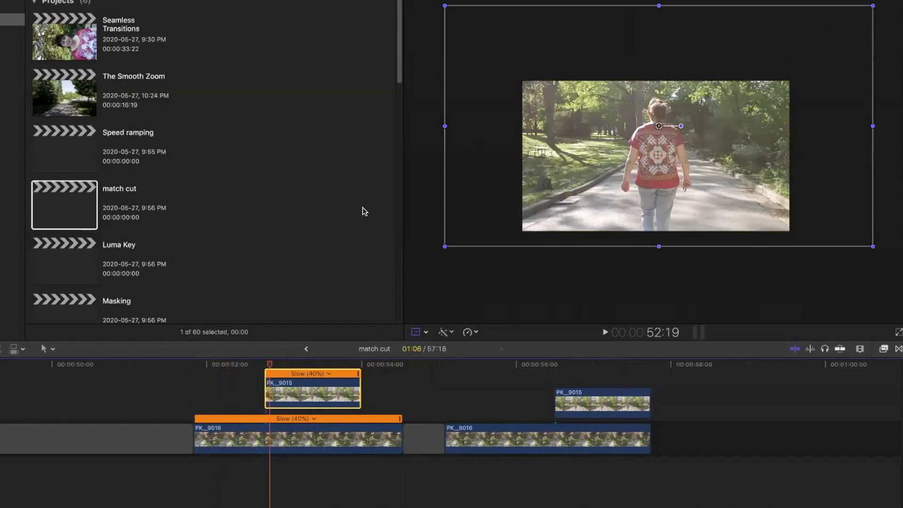
{"action": "left_click", "coordinate": [415, 332]}
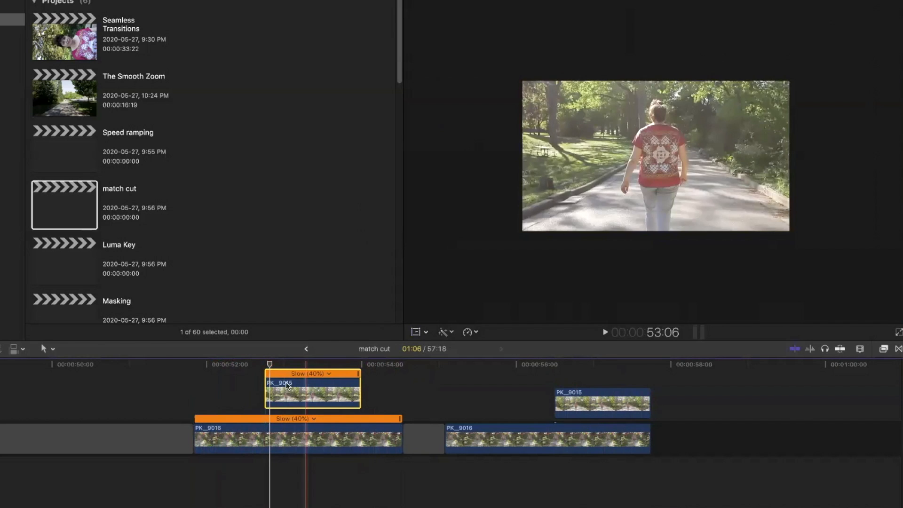
{"action": "key", "text": "space"}
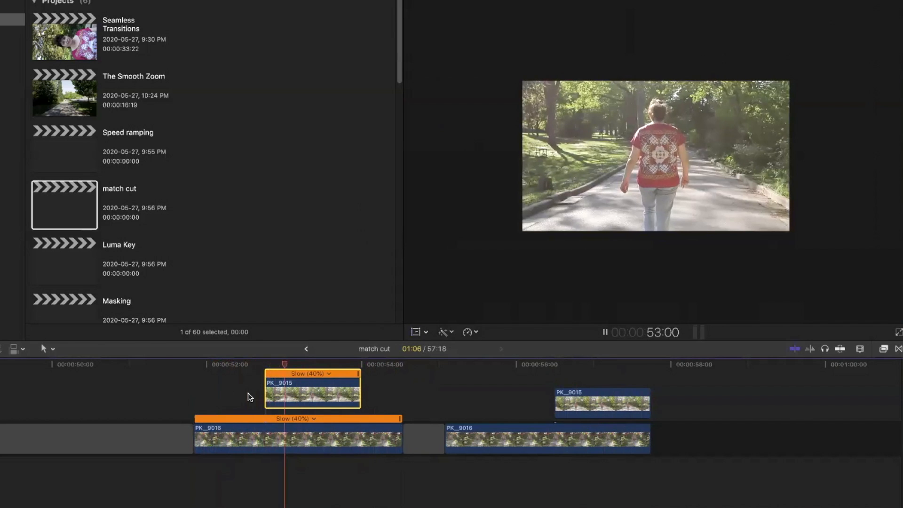
{"action": "key", "text": "space"}
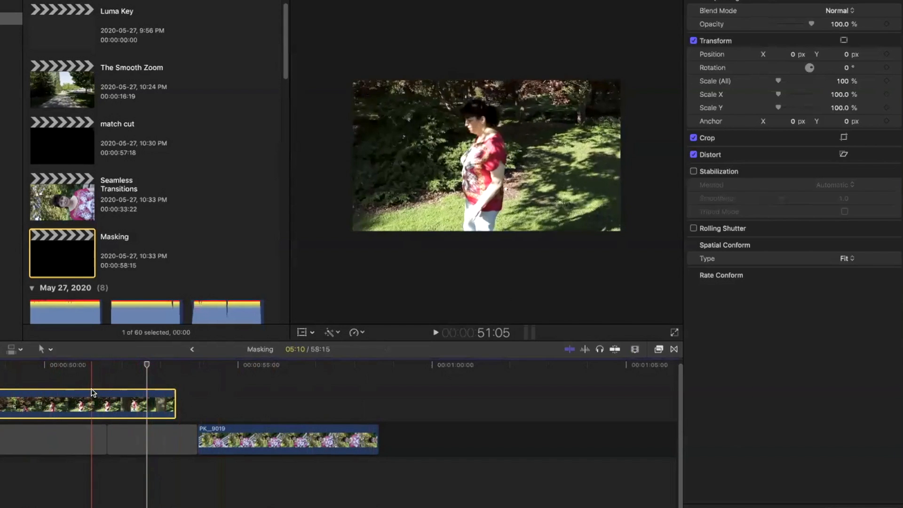
Step: Play back the tree passing in front of the woman in the connected clip and park the playhead at 52:20
{"action": "key", "text": "space"}
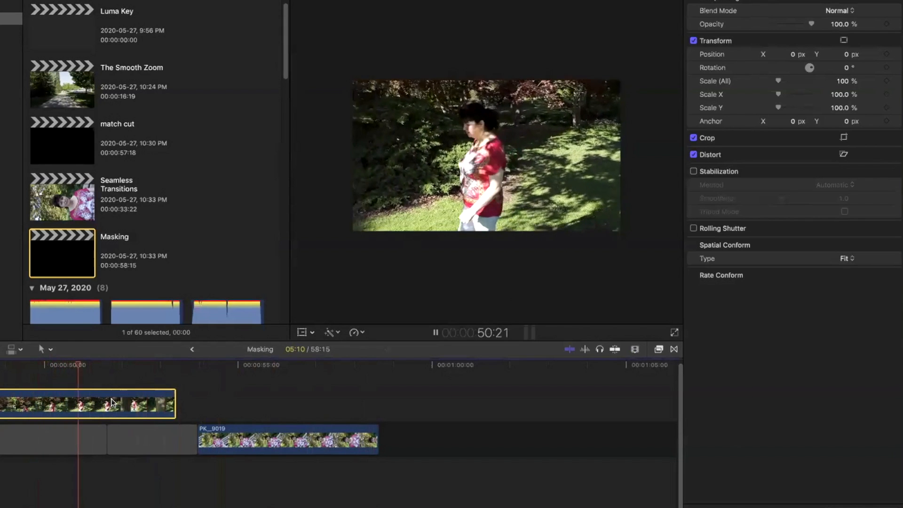
{"action": "key", "text": "space"}
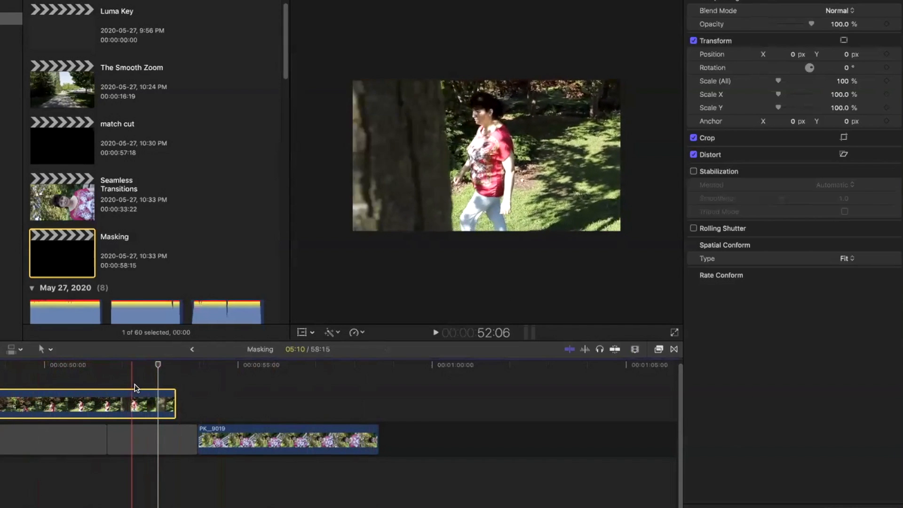
{"action": "left_click", "coordinate": [153, 365]}
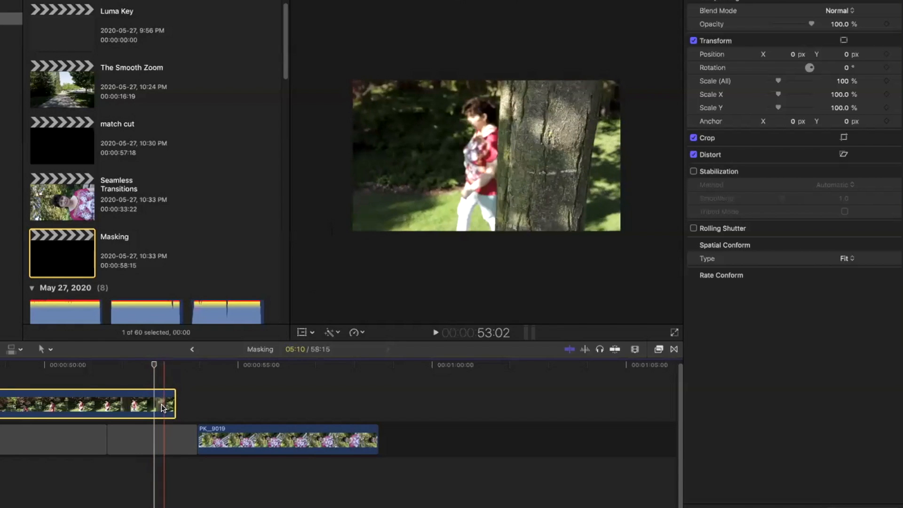
{"action": "key", "text": "super+equal"}
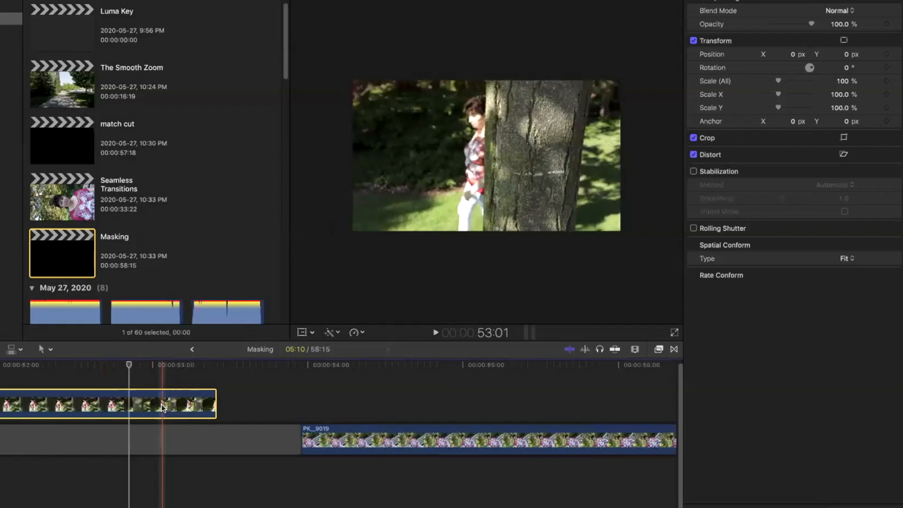
Step: Apply the Draw Mask effect from the Masks category to the connected PK_9011 clip
{"action": "left_click", "coordinate": [658, 350]}
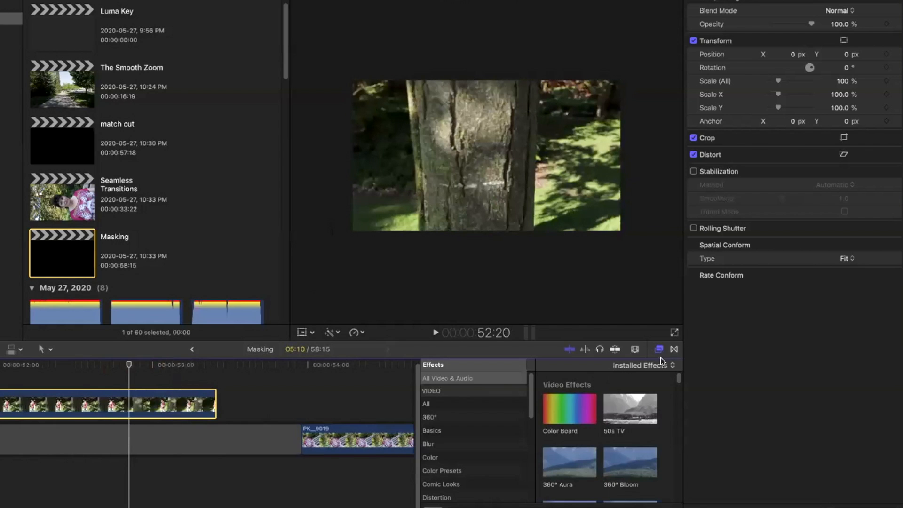
{"action": "scroll", "coordinate": [476, 412], "scroll_direction": "down", "scroll_amount": 5}
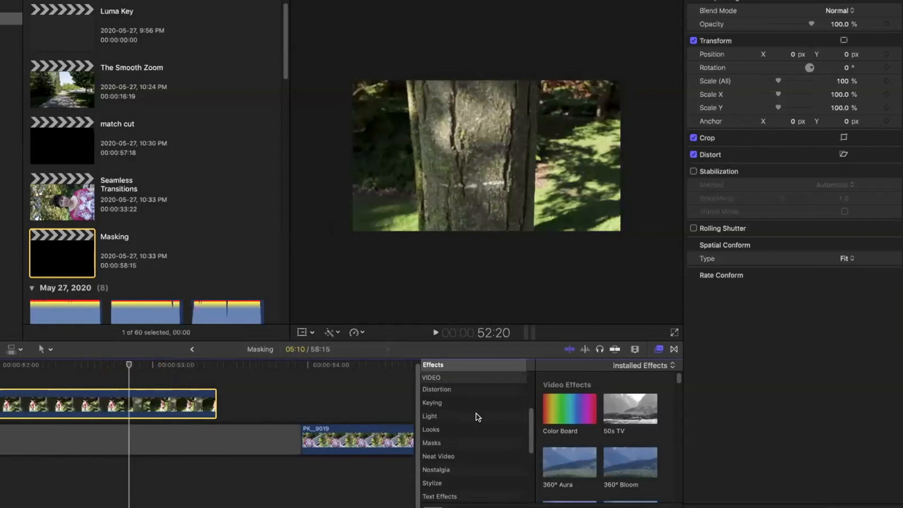
{"action": "left_click", "coordinate": [467, 404]}
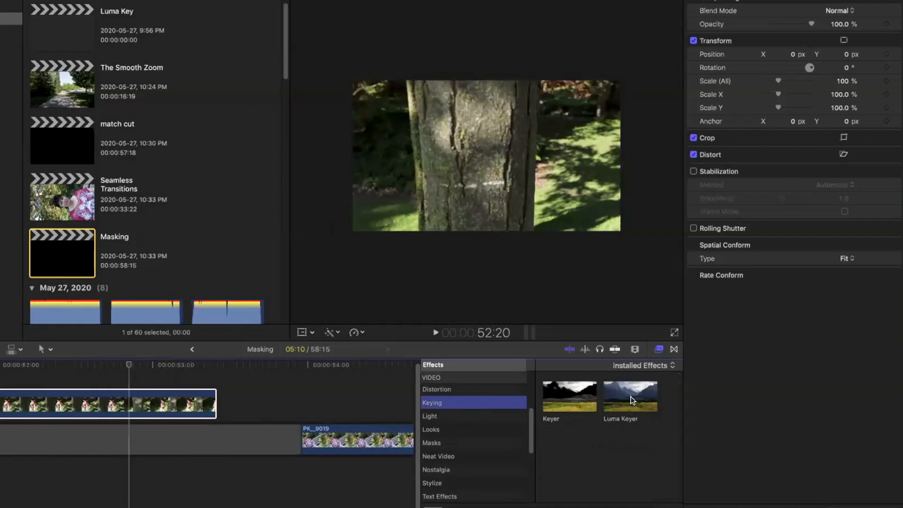
{"action": "scroll", "coordinate": [464, 421], "scroll_direction": "down", "scroll_amount": 1}
{"action": "left_click", "coordinate": [463, 424]}
{"action": "mouse_move", "coordinate": [574, 396]}
{"action": "left_mouse_down"}
{"action": "mouse_move", "coordinate": [455, 417]}
{"action": "mouse_move", "coordinate": [114, 417]}
{"action": "mouse_move", "coordinate": [123, 412]}
{"action": "left_mouse_up"}
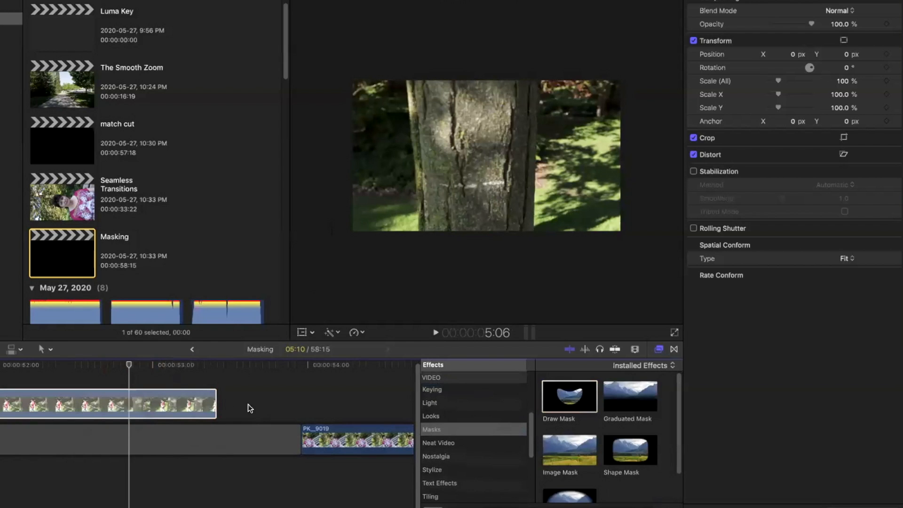
{"action": "left_click", "coordinate": [658, 349]}
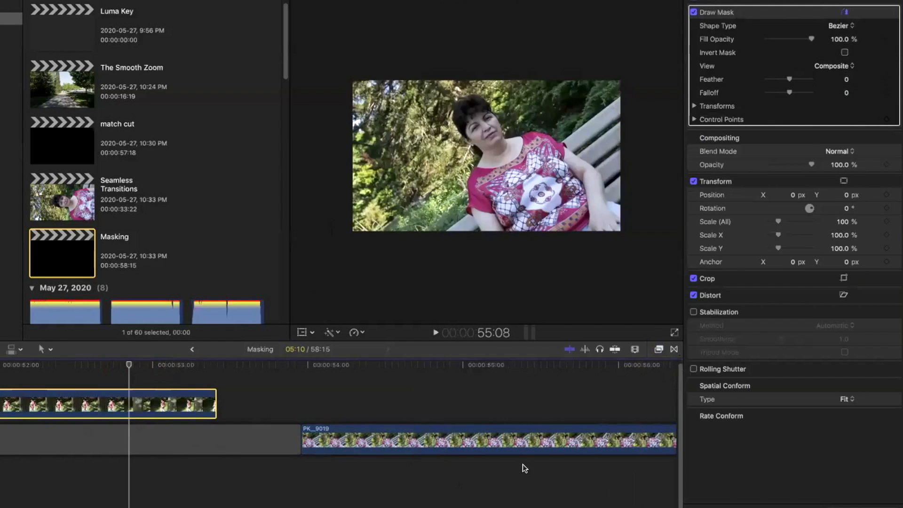
Step: Draw a closed four-point mask around the area left of the tree trunk, extending beyond the frame's outer edges
{"action": "scroll", "coordinate": [338, 423], "scroll_direction": "left", "scroll_amount": 5}
{"action": "scroll", "coordinate": [542, 423], "scroll_direction": "left", "scroll_amount": 10}
{"action": "scroll", "coordinate": [542, 423], "scroll_direction": "right", "scroll_amount": 7}
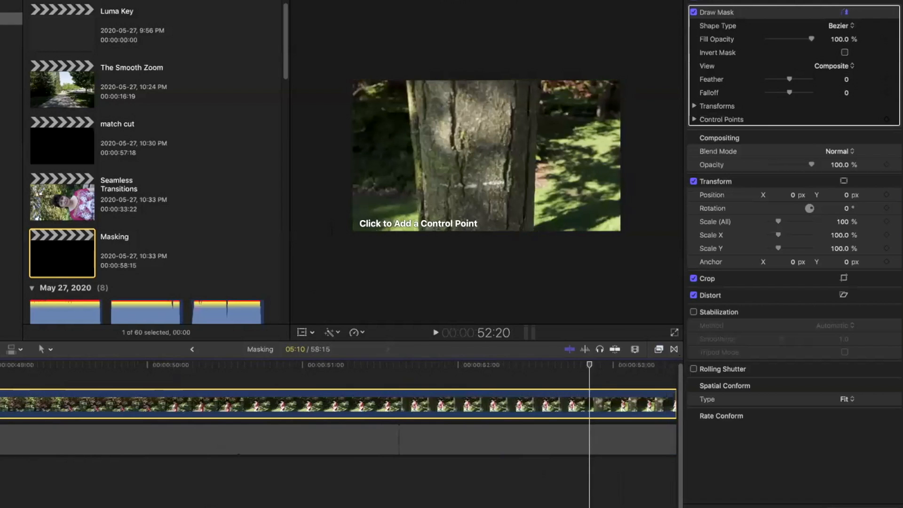
{"action": "key", "text": "super+minus"}
{"action": "key", "text": "super+minus"}
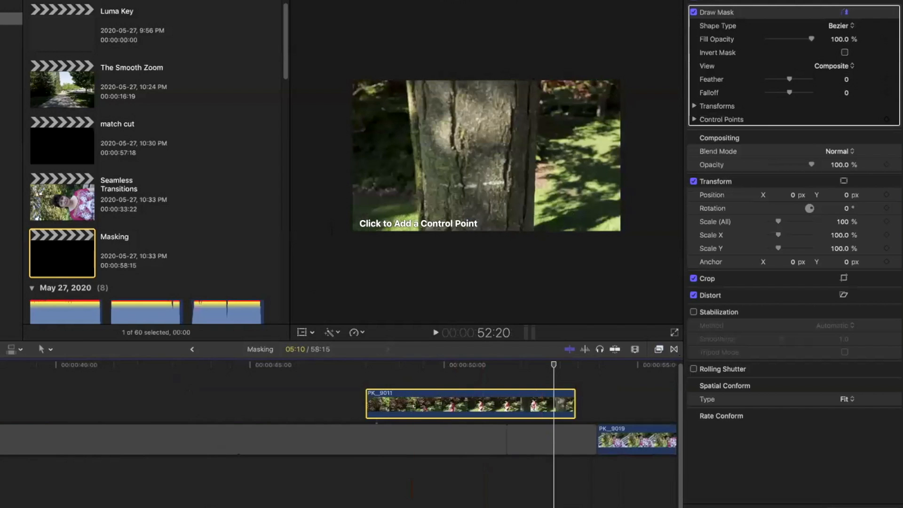
{"action": "scroll", "coordinate": [339, 423], "scroll_direction": "right", "scroll_amount": 5}
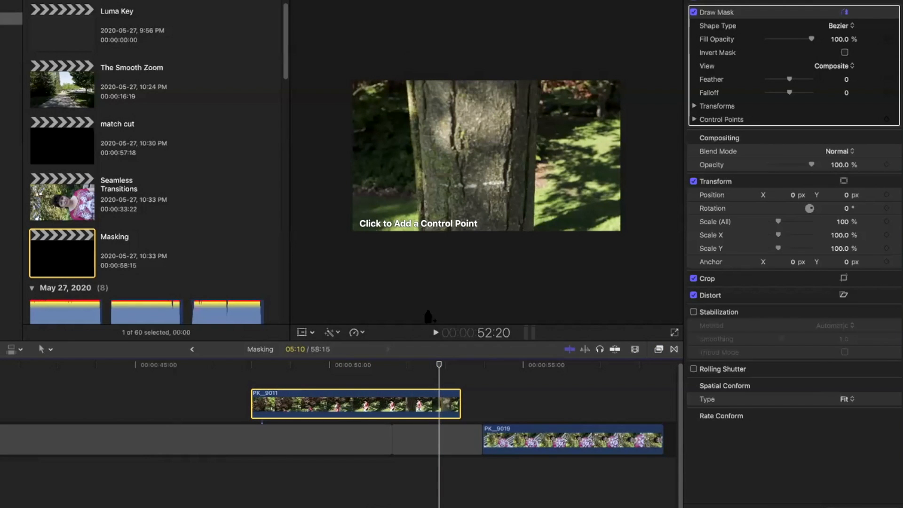
{"action": "left_click", "coordinate": [403, 61]}
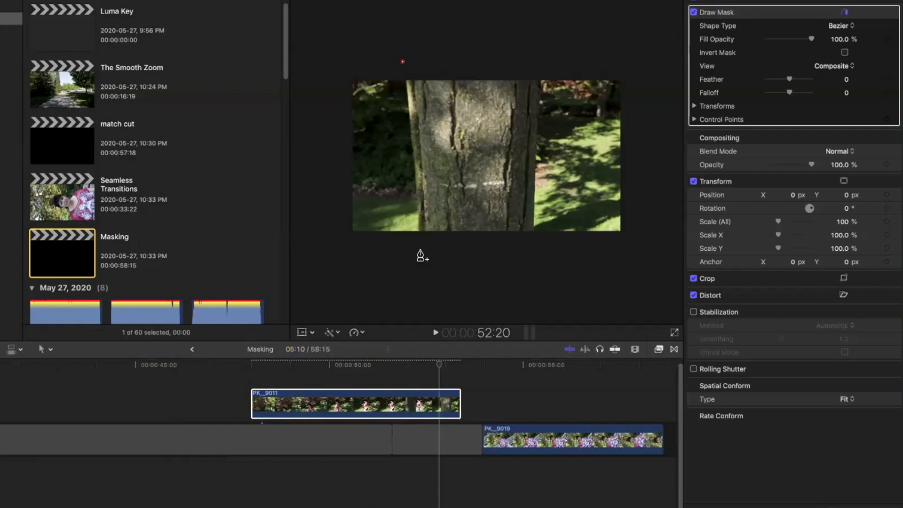
{"action": "left_click", "coordinate": [328, 65]}
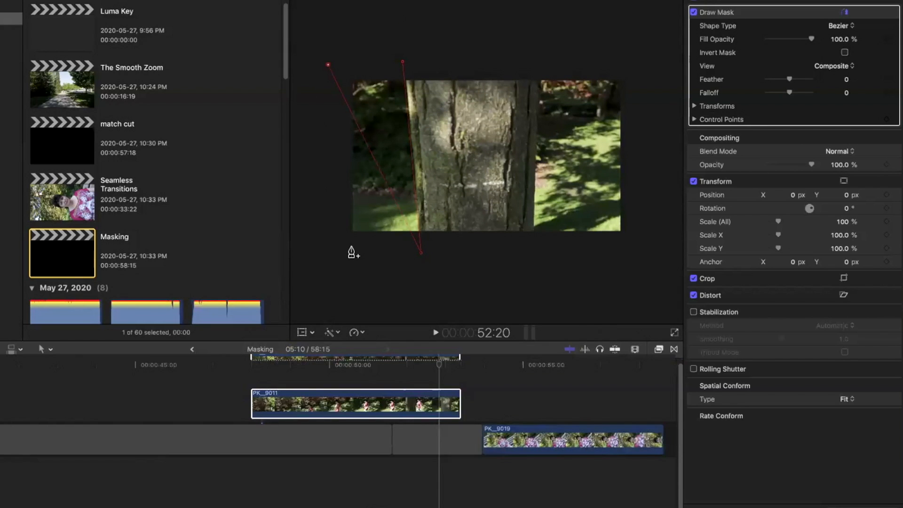
{"action": "left_click", "coordinate": [327, 251]}
{"action": "left_click", "coordinate": [319, 66]}
{"action": "left_click", "coordinate": [402, 62]}
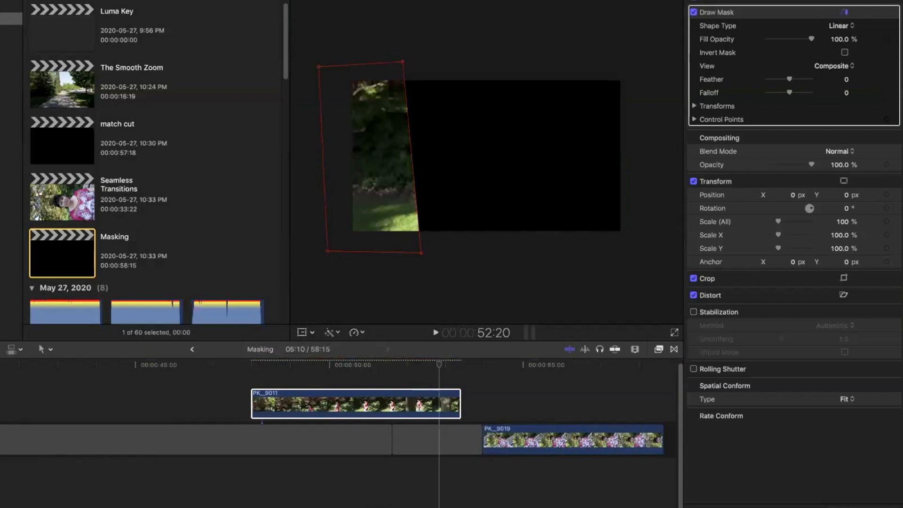
Step: Keyframe the Draw Mask's Transforms and Control Points at 52:20 and invert the mask
{"action": "left_click", "coordinate": [880, 106]}
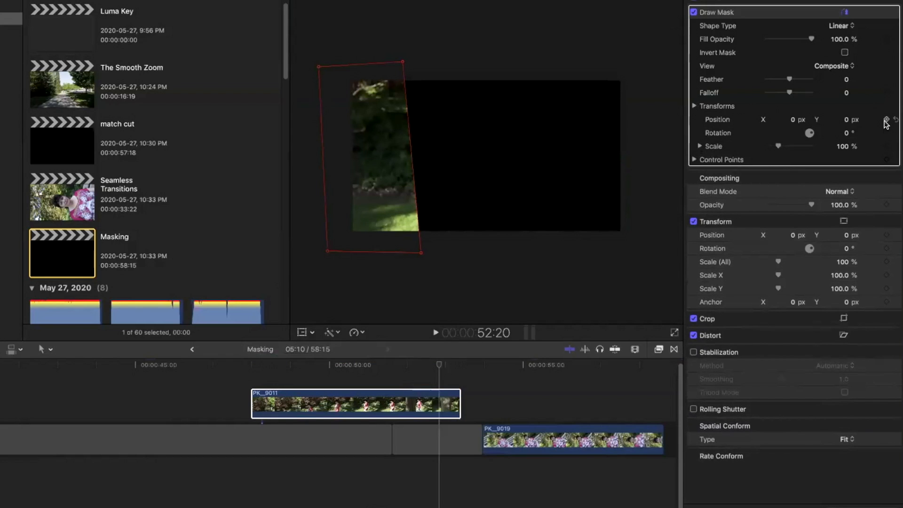
{"action": "left_click", "coordinate": [885, 120]}
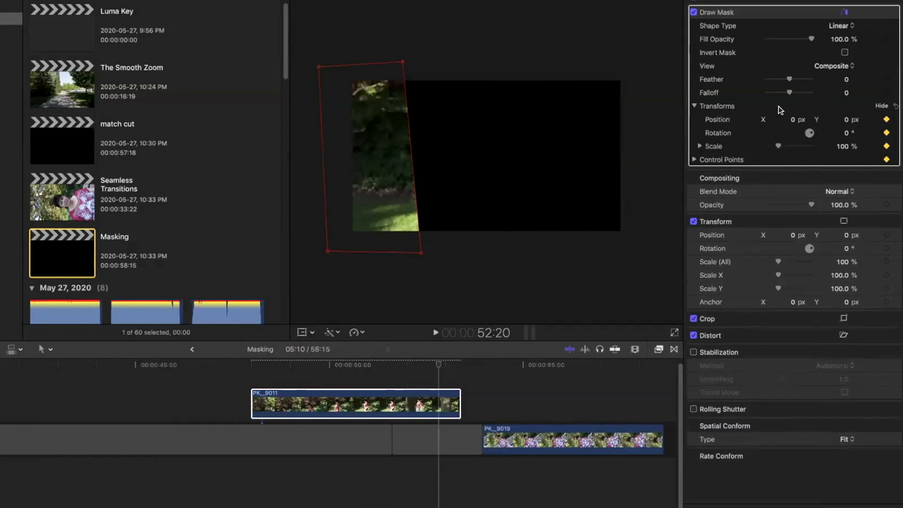
{"action": "left_click", "coordinate": [844, 53]}
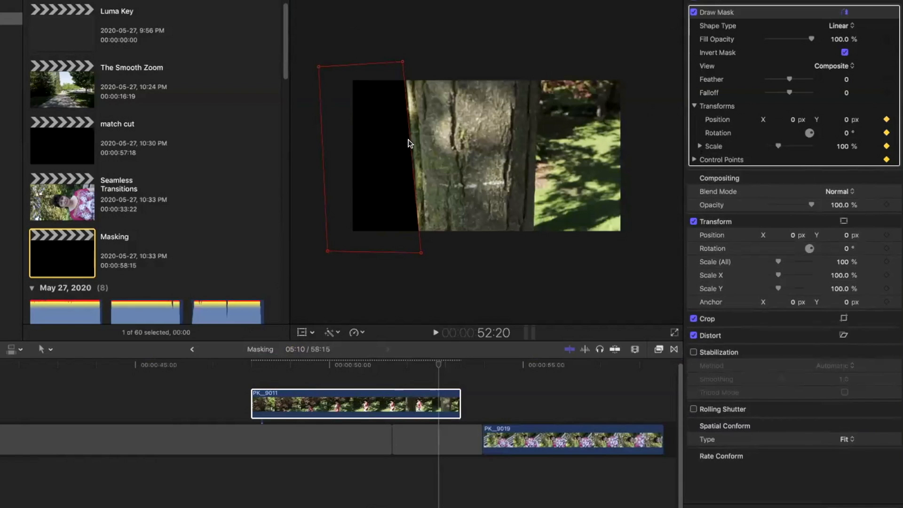
Step: Align the mask's inner edge with the trunk's left side on each frame from 52:20 to 52:23
{"action": "left_click_drag", "start_coordinate": [407, 139], "coordinate": [410, 139]}
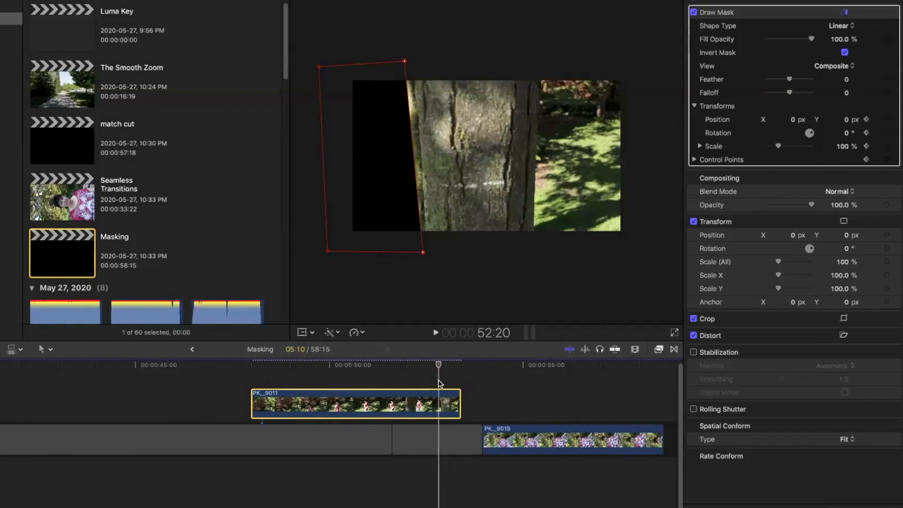
{"action": "key", "text": "Right"}
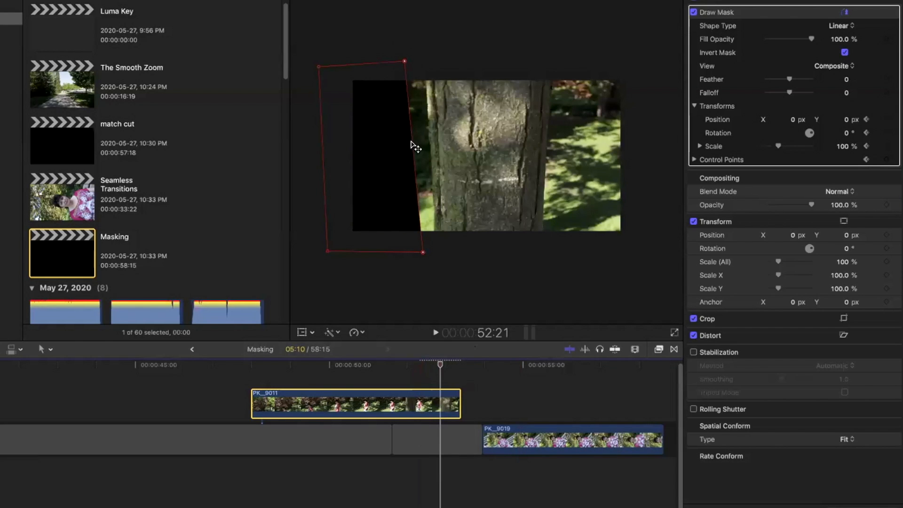
{"action": "left_click_drag", "start_coordinate": [411, 141], "coordinate": [431, 141]}
{"action": "key", "text": "Right"}
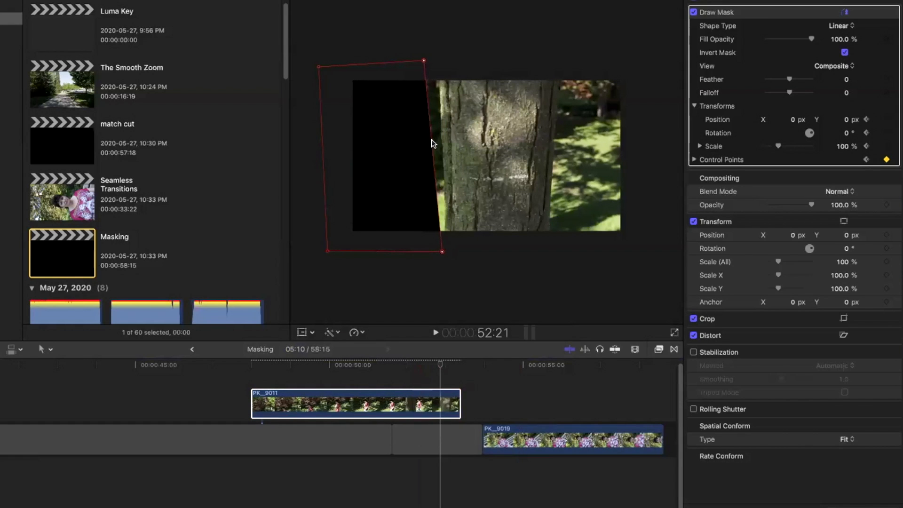
{"action": "left_click_drag", "start_coordinate": [430, 146], "coordinate": [447, 141]}
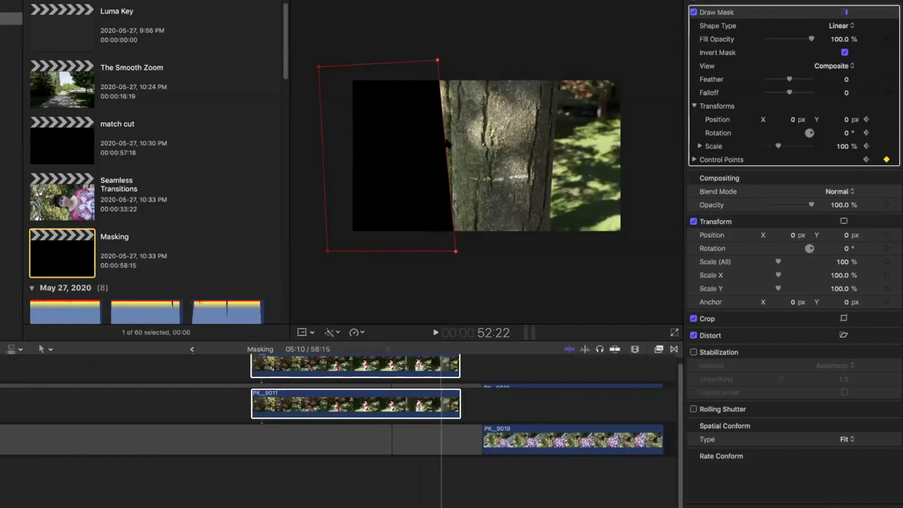
{"action": "key", "text": "Right"}
{"action": "left_click_drag", "start_coordinate": [444, 143], "coordinate": [464, 144]}
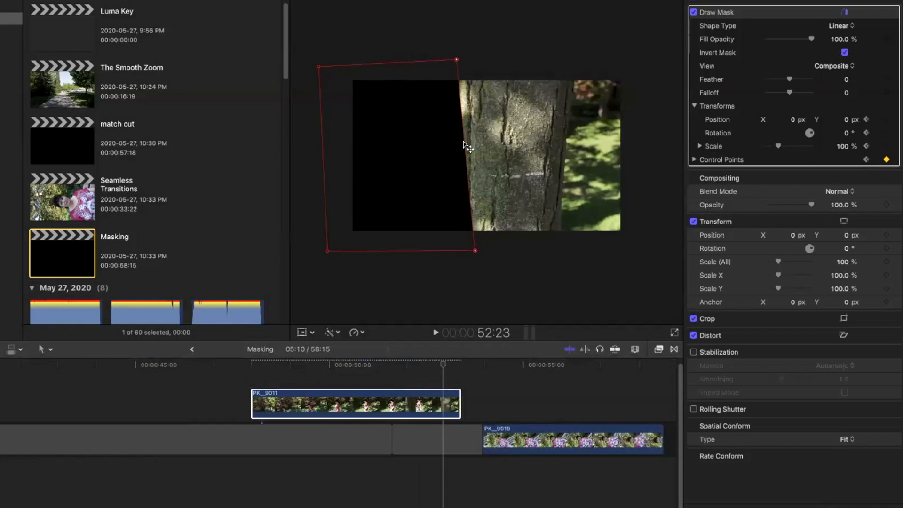
Step: Continue moving the mask's inner edge with the trunk past 52:23, adjusting it on every second frame
{"action": "key", "text": "Right"}
{"action": "key", "text": "Right"}
{"action": "left_click_drag", "start_coordinate": [465, 146], "coordinate": [507, 143]}
{"action": "key", "text": "Right"}
{"action": "key", "text": "Right"}
{"action": "left_click_drag", "start_coordinate": [499, 67], "coordinate": [543, 68]}
{"action": "key", "text": "Right"}
{"action": "key", "text": "Right"}
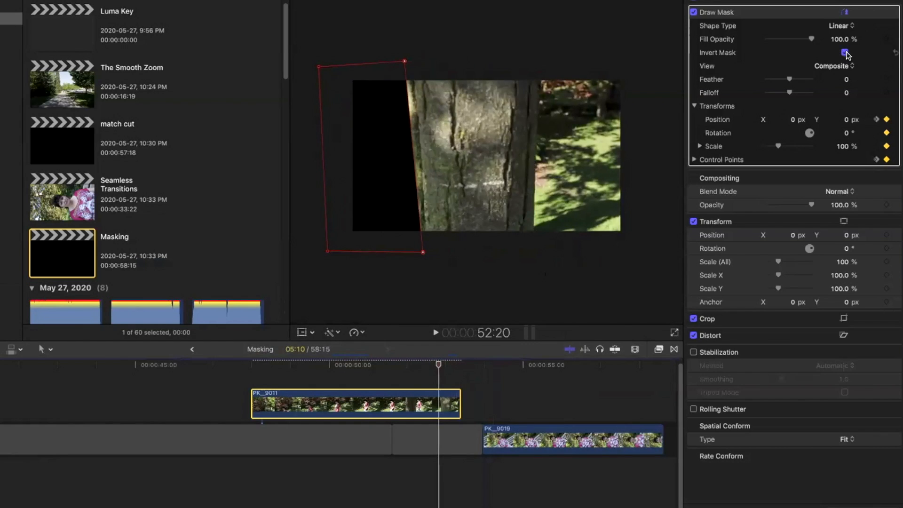
Step: Turn off Invert Mask and shift the mask outward on the frames before 52:20
{"action": "left_click", "coordinate": [845, 53]}
{"action": "key", "text": "Left"}
{"action": "left_click_drag", "start_coordinate": [410, 150], "coordinate": [334, 173]}
{"action": "key", "text": "Left"}
{"action": "key", "text": "Left"}
{"action": "key", "text": "Left"}
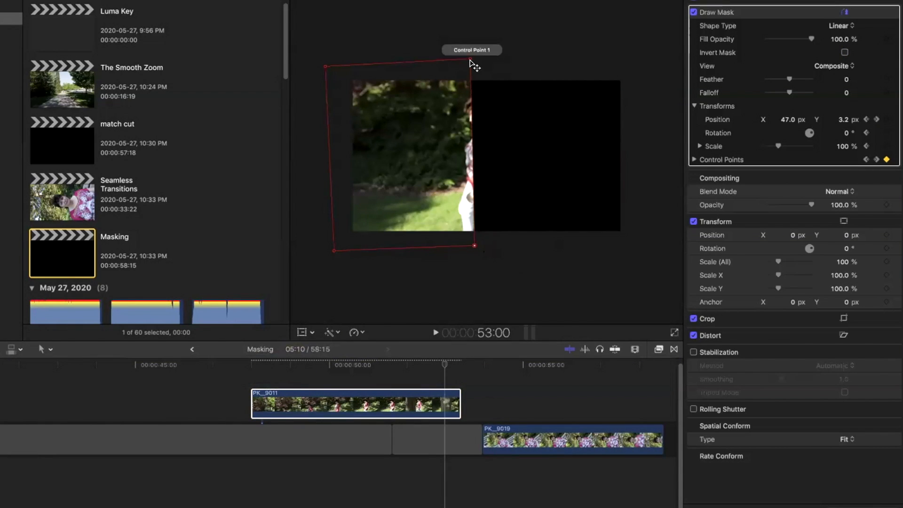
Step: Reshape the mask's two inner control points to follow the trunk's left edge on each frame from 53:00 to 53:03
{"action": "left_click_drag", "start_coordinate": [470, 60], "coordinate": [471, 71]}
{"action": "key", "text": "Right"}
{"action": "left_click_drag", "start_coordinate": [510, 249], "coordinate": [484, 241]}
{"action": "left_click_drag", "start_coordinate": [493, 60], "coordinate": [486, 68]}
{"action": "key", "text": "Right"}
{"action": "left_click_drag", "start_coordinate": [531, 254], "coordinate": [500, 246]}
{"action": "left_click_drag", "start_coordinate": [513, 63], "coordinate": [502, 65]}
{"action": "key", "text": "Right"}
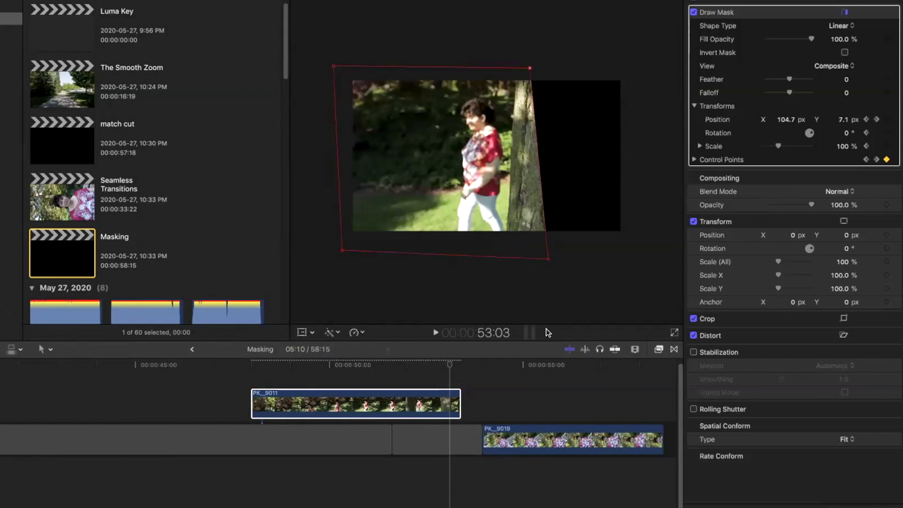
{"action": "left_click_drag", "start_coordinate": [548, 259], "coordinate": [504, 244]}
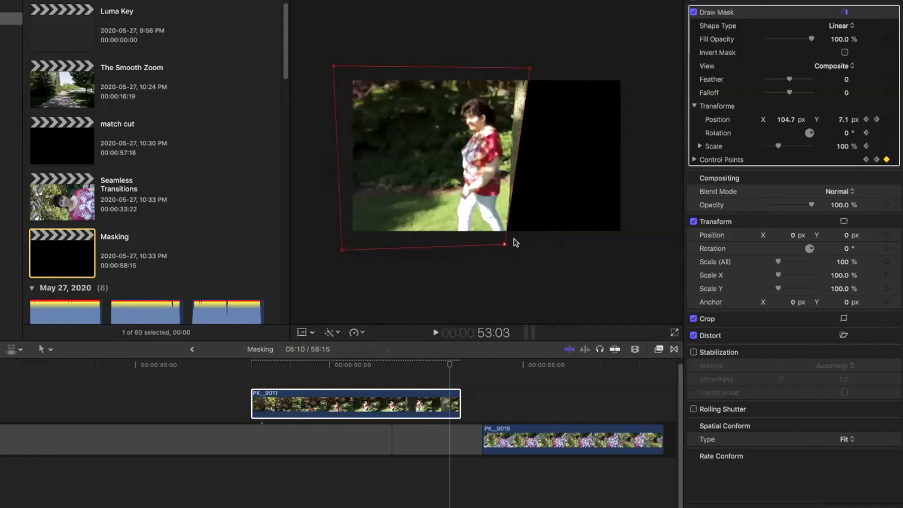
{"action": "left_click_drag", "start_coordinate": [530, 69], "coordinate": [517, 61]}
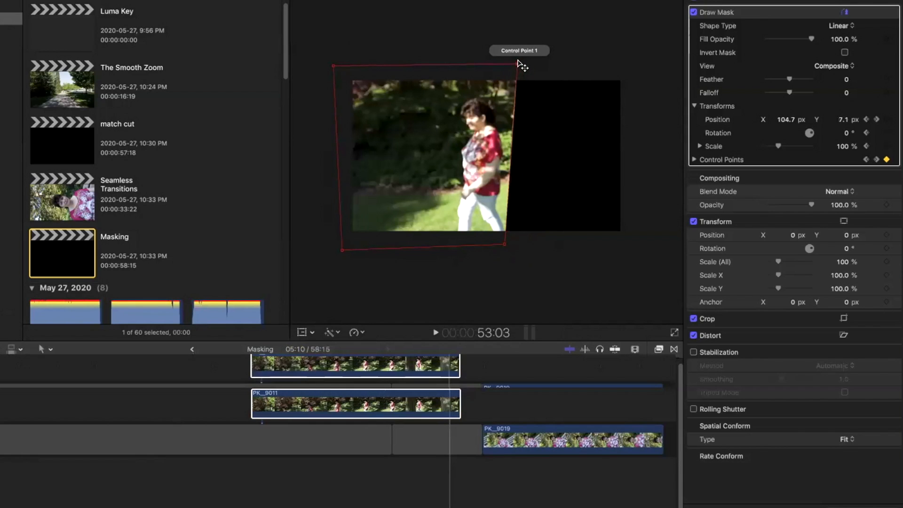
Step: Match the mask's inner control points to the trunk's left edge at 53:04 and 53:05
{"action": "key", "text": "Right"}
{"action": "left_click_drag", "start_coordinate": [571, 261], "coordinate": [512, 244]}
{"action": "left_click_drag", "start_coordinate": [553, 70], "coordinate": [530, 70]}
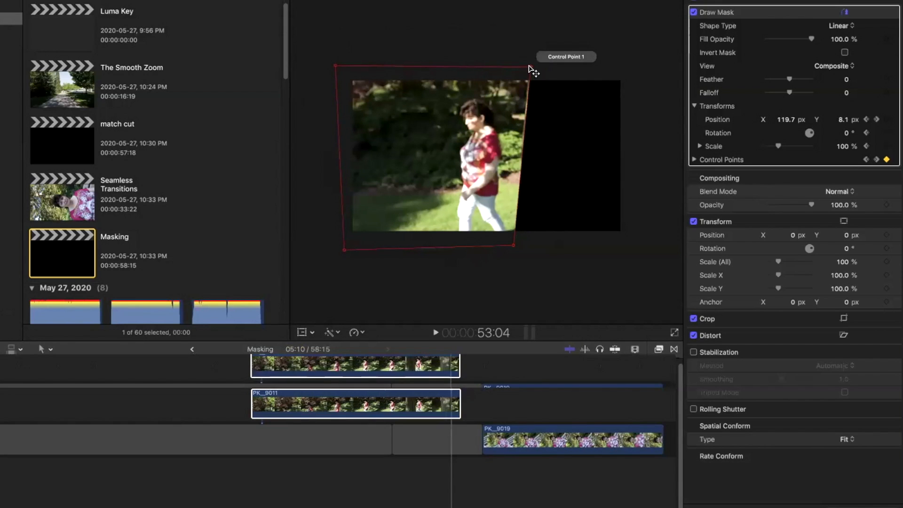
{"action": "key", "text": "Right"}
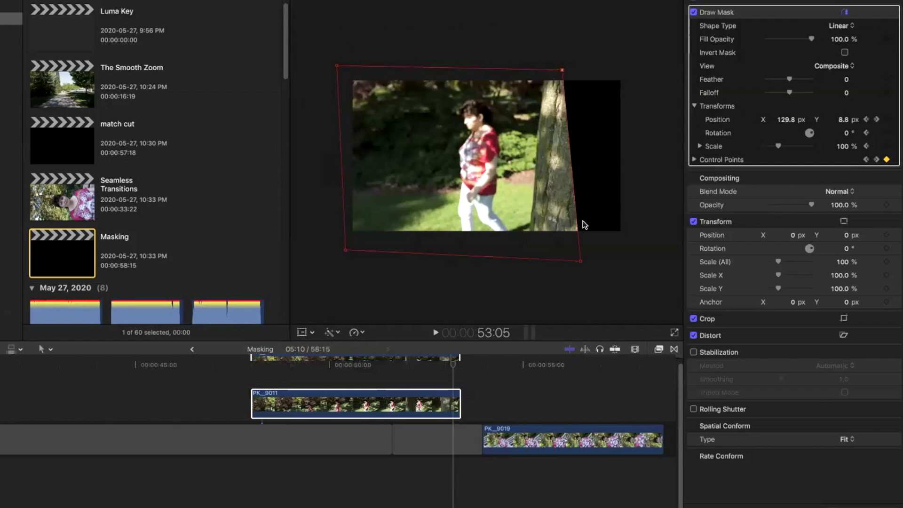
{"action": "left_click_drag", "start_coordinate": [533, 246], "coordinate": [528, 248]}
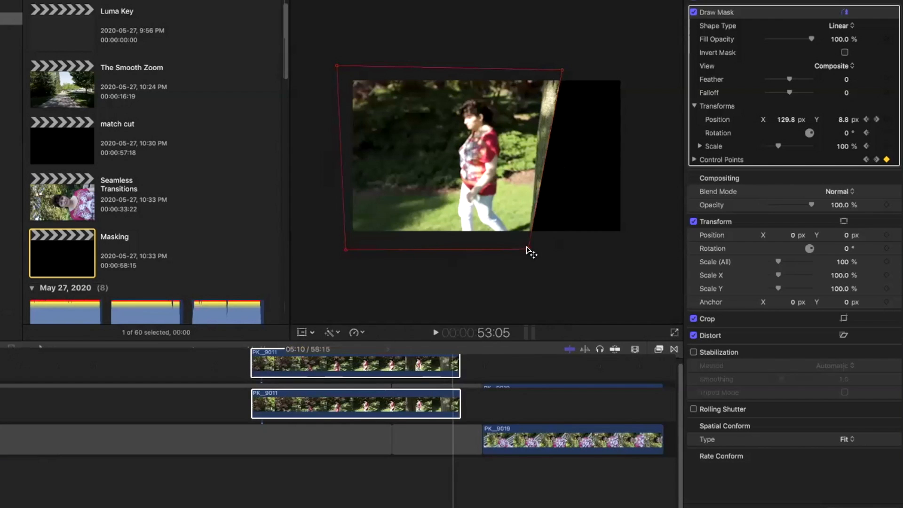
{"action": "left_click_drag", "start_coordinate": [561, 69], "coordinate": [546, 65]}
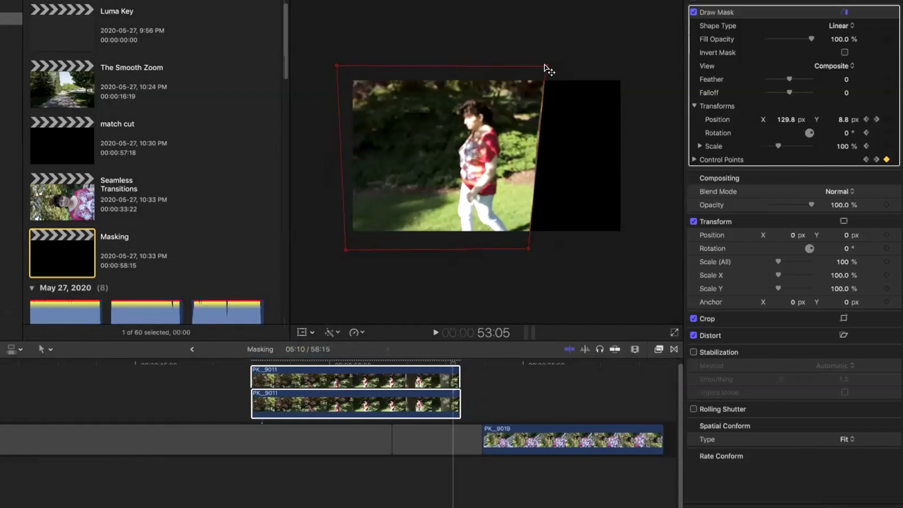
Step: Fit the mask's inner control points to the trunk's left edge at 53:06 and on the following frames
{"action": "key", "text": "Right"}
{"action": "left_click_drag", "start_coordinate": [577, 71], "coordinate": [558, 66]}
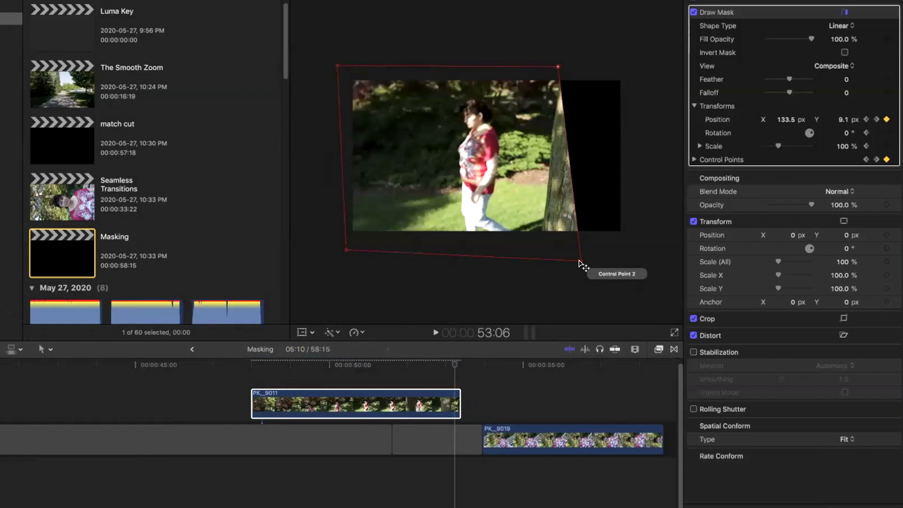
{"action": "left_click_drag", "start_coordinate": [580, 261], "coordinate": [545, 255]}
{"action": "key", "text": "Right"}
{"action": "key", "text": "Right"}
{"action": "key", "text": "Right"}
{"action": "left_click_drag", "start_coordinate": [610, 260], "coordinate": [577, 256]}
{"action": "key", "text": "Right"}
Step: Step back through the masked frames to 52:16 and invert the mask again
{"action": "key", "text": "Left"}
{"action": "key", "text": "Left"}
{"action": "key", "text": "Left"}
{"action": "key", "text": "Left"}
{"action": "key", "text": "Left"}
{"action": "key", "text": "Left"}
{"action": "key", "text": "Left"}
{"action": "key", "text": "Left"}
{"action": "key", "text": "Left"}
{"action": "key", "text": "Left"}
{"action": "key", "text": "Left"}
{"action": "key", "text": "Left"}
{"action": "key", "text": "Left"}
{"action": "key", "text": "Left"}
{"action": "key", "text": "Left"}
{"action": "key", "text": "Left"}
{"action": "key", "text": "Left"}
{"action": "key", "text": "Left"}
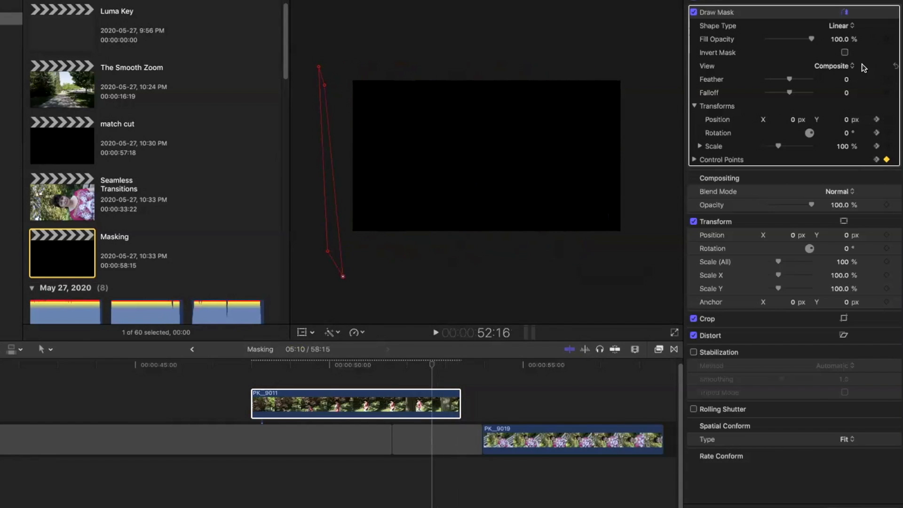
{"action": "left_click", "coordinate": [845, 52]}
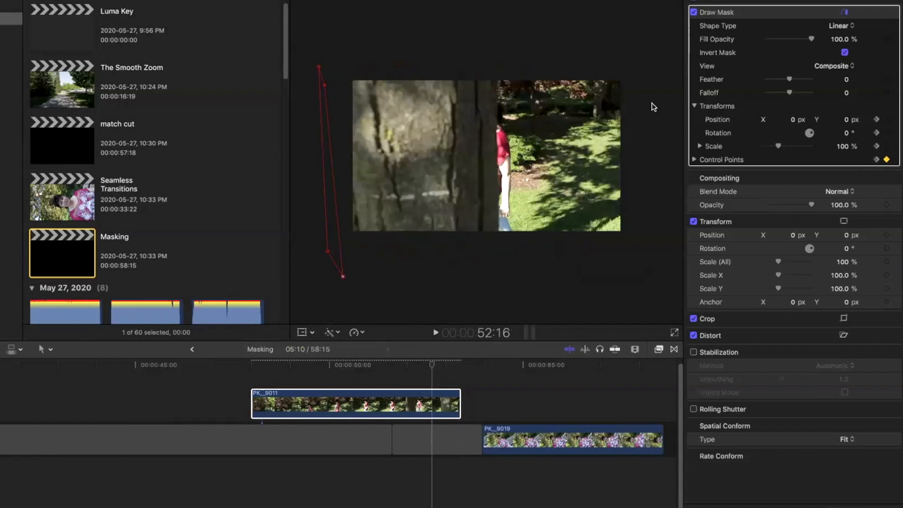
Step: Step forward frame by frame from 52:16 to 53:10 to check the inverted mask against the tree trunk
{"action": "key", "text": "Right"}
{"action": "key", "text": "Right"}
{"action": "key", "text": "Right"}
{"action": "key", "text": "Right"}
{"action": "key", "text": "Right"}
{"action": "key", "text": "Right"}
{"action": "key", "text": "Right"}
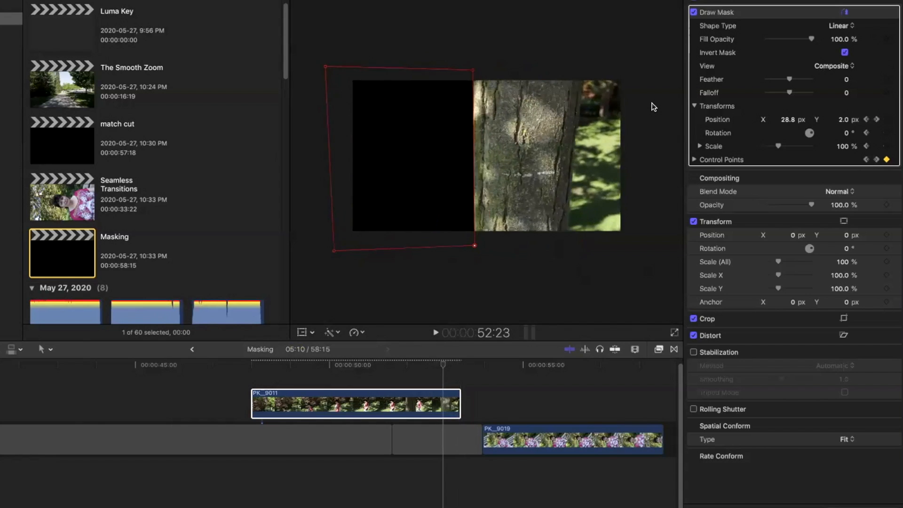
{"action": "key", "text": "Right"}
{"action": "key", "text": "Right"}
{"action": "key", "text": "Right"}
{"action": "key", "text": "Right"}
{"action": "key", "text": "Right"}
{"action": "key", "text": "Right"}
{"action": "key", "text": "Right"}
{"action": "key", "text": "Right"}
{"action": "key", "text": "Right"}
{"action": "key", "text": "Right"}
{"action": "key", "text": "Right"}
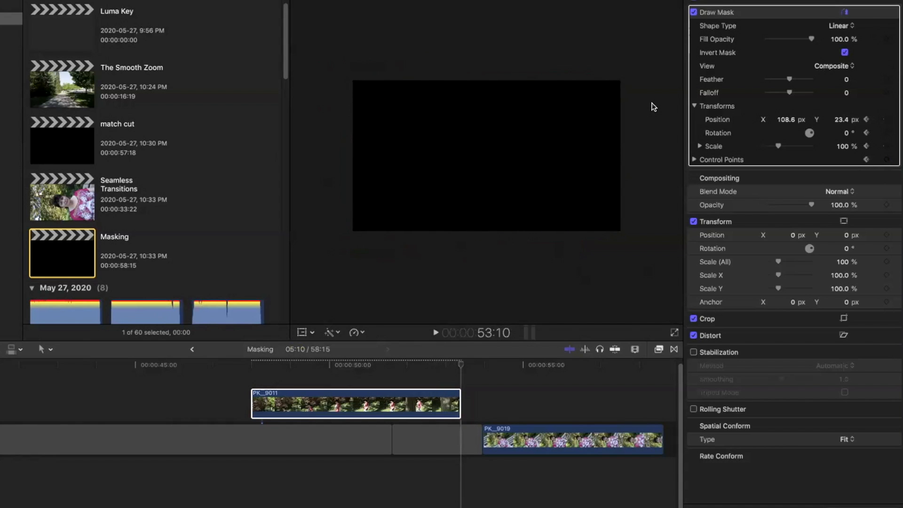
Step: Step back frame by frame from 53:10 to 52:04 to review the mask in reverse
{"action": "key", "text": "Left"}
{"action": "key", "text": "Left"}
{"action": "key", "text": "Left"}
{"action": "key", "text": "Left"}
{"action": "key", "text": "Left"}
{"action": "key", "text": "Left"}
{"action": "key", "text": "Left"}
{"action": "key", "text": "Left"}
{"action": "key", "text": "Left"}
{"action": "key", "text": "Left"}
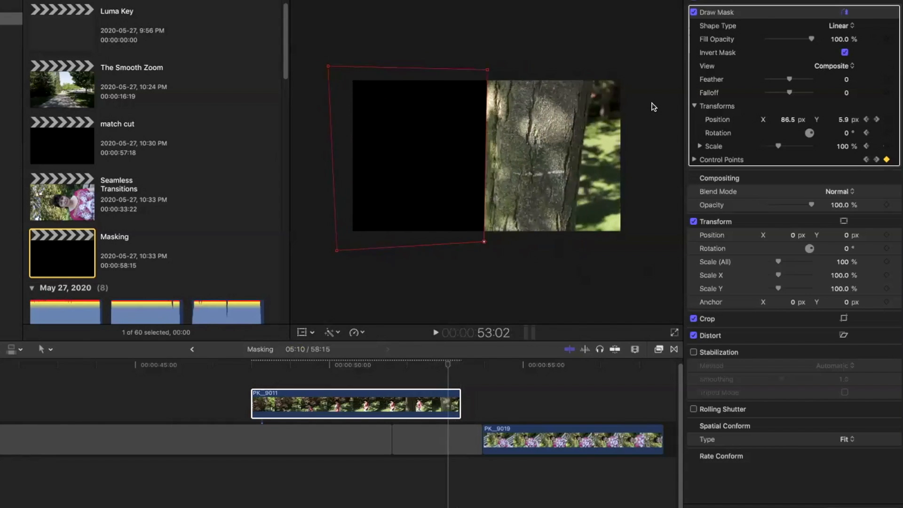
{"action": "key", "text": "Left"}
{"action": "key", "text": "Left"}
{"action": "key", "text": "Left"}
{"action": "key", "text": "Left"}
{"action": "key", "text": "Left"}
{"action": "key", "text": "Left"}
{"action": "key", "text": "Left"}
{"action": "key", "text": "Left"}
{"action": "key", "text": "Left"}
{"action": "key", "text": "Left"}
{"action": "key", "text": "Left"}
{"action": "key", "text": "Left"}
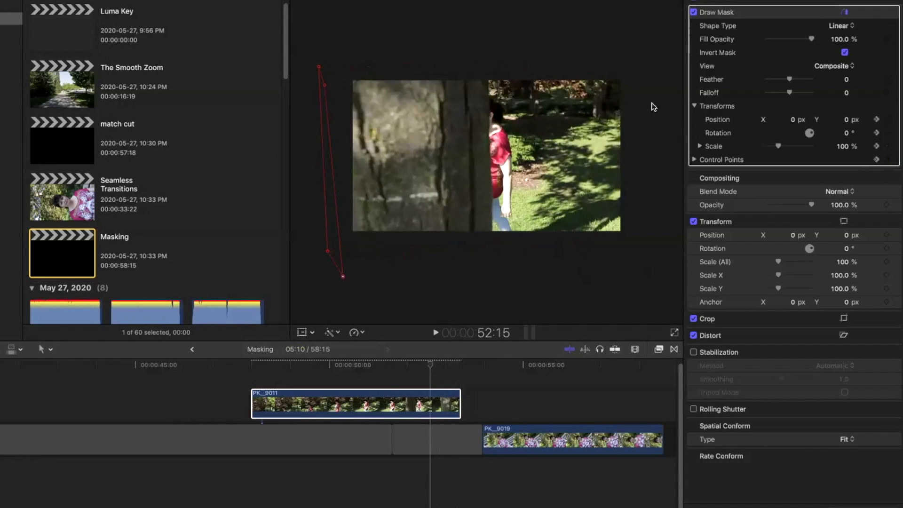
{"action": "key", "text": "Left"}
{"action": "key", "text": "Left"}
{"action": "key", "text": "Left"}
{"action": "key", "text": "Left"}
{"action": "key", "text": "Left"}
{"action": "key", "text": "Left"}
{"action": "key", "text": "Left"}
{"action": "key", "text": "Left"}
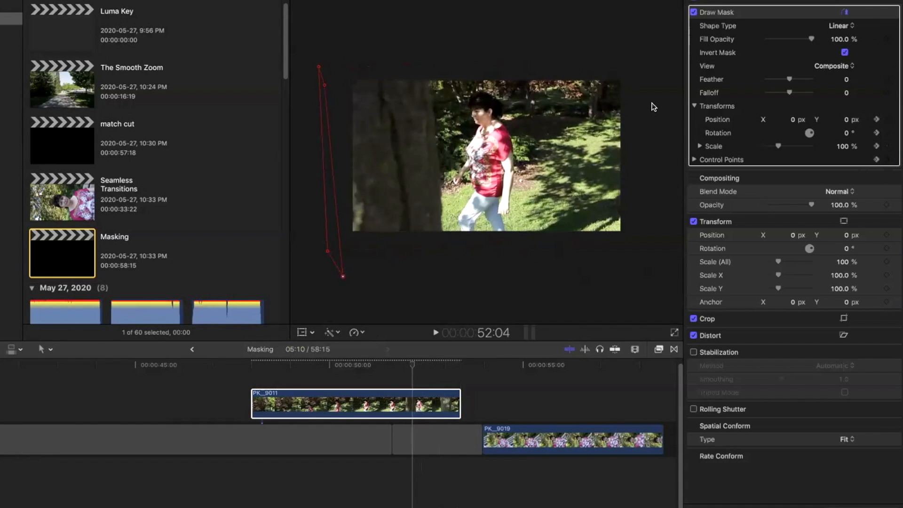
Step: Advance through the tree pass from 52:04 once more and return to 53:04 to examine the wipe
{"action": "key", "text": "Right"}
{"action": "key", "text": "Right"}
{"action": "key", "text": "Right"}
{"action": "key", "text": "Right"}
{"action": "key", "text": "Right"}
{"action": "key", "text": "Right"}
{"action": "key", "text": "Right"}
{"action": "key", "text": "Right"}
{"action": "key", "text": "Right"}
{"action": "key", "text": "Right"}
{"action": "key", "text": "Right"}
{"action": "key", "text": "Right"}
{"action": "key", "text": "Right"}
{"action": "key", "text": "Right"}
{"action": "key", "text": "Right"}
{"action": "key", "text": "Right"}
{"action": "key", "text": "Right"}
{"action": "key", "text": "Right"}
{"action": "key", "text": "Right"}
{"action": "key", "text": "Right"}
{"action": "key", "text": "Right"}
{"action": "key", "text": "Right"}
{"action": "key", "text": "Right"}
{"action": "key", "text": "Right"}
{"action": "key", "text": "Left"}
{"action": "key", "text": "Left"}
{"action": "key", "text": "Left"}
{"action": "key", "text": "Left"}
{"action": "key", "text": "Left"}
Step: Disable the Draw Mask on PK_9011 and open the clip's custom speed settings to show its speed segments
{"action": "left_click", "coordinate": [693, 13]}
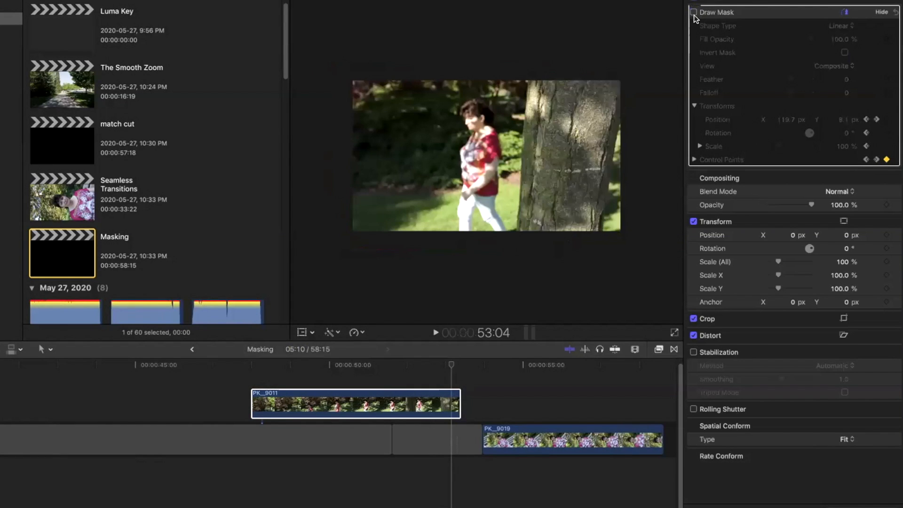
{"action": "left_click", "coordinate": [304, 415]}
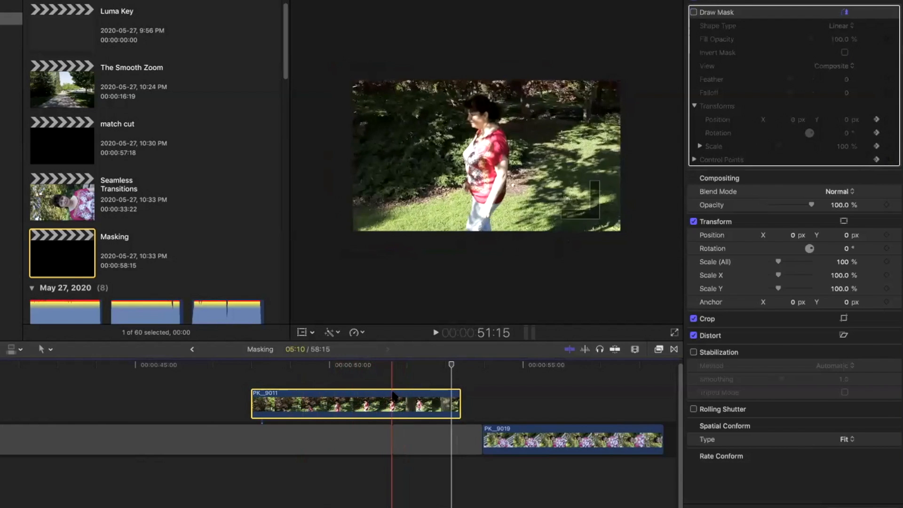
{"action": "left_click", "coordinate": [420, 365]}
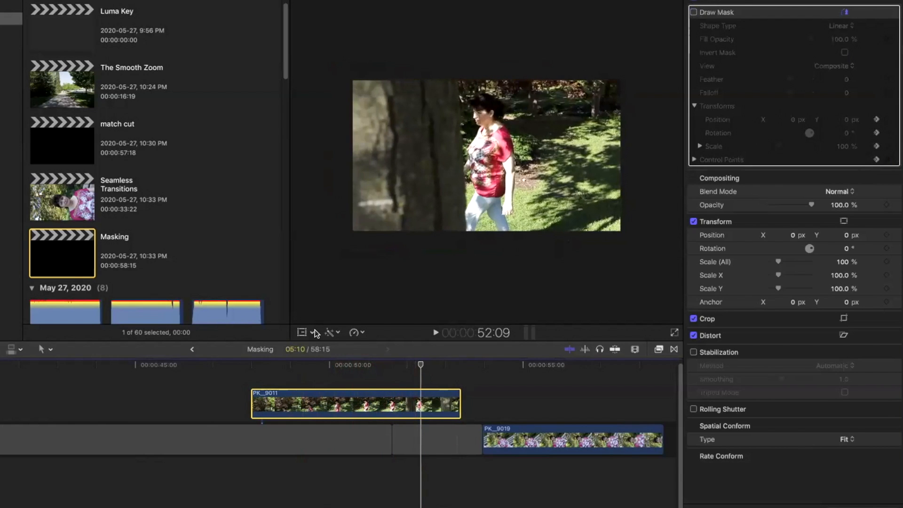
{"action": "left_click", "coordinate": [356, 337]}
{"action": "left_click", "coordinate": [393, 389]}
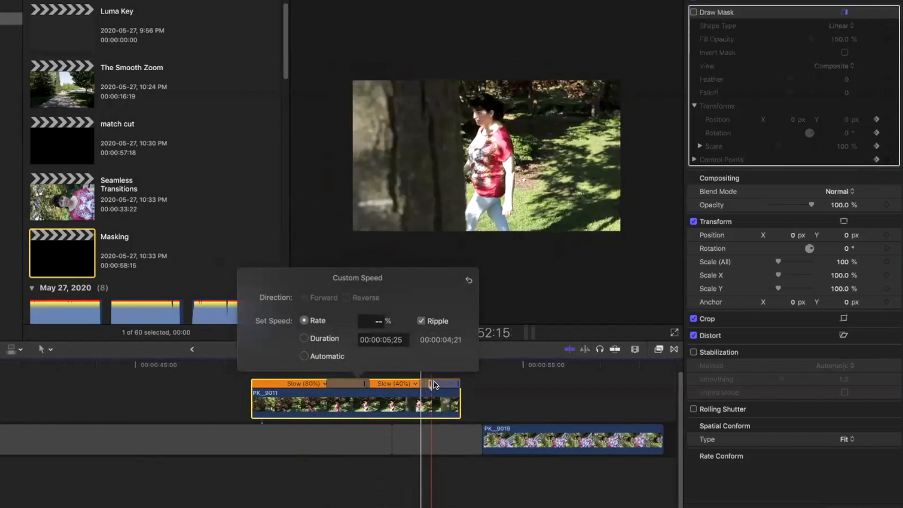
{"action": "left_click", "coordinate": [488, 371]}
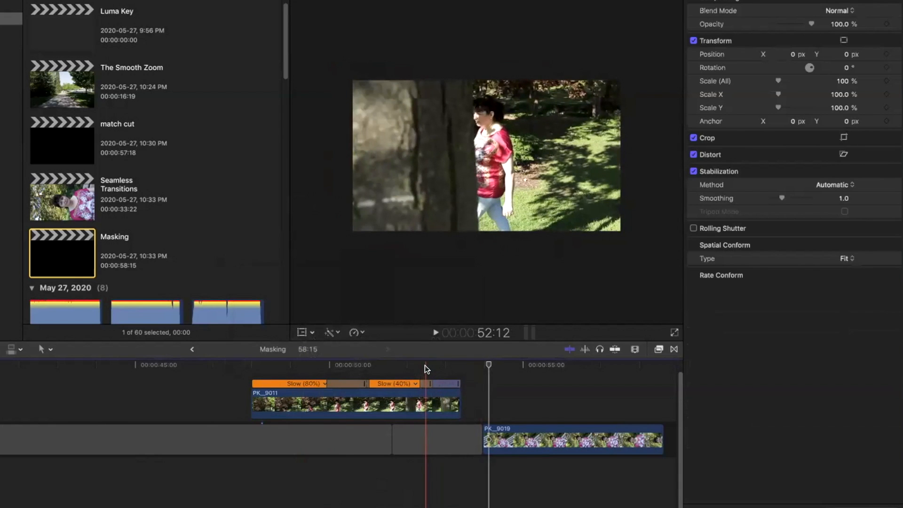
Step: Set PK_9011's last speed segment, where the tree passes, to a 40% rate and play back the slowed section
{"action": "scroll", "coordinate": [424, 365], "scroll_direction": "up", "scroll_amount": 3}
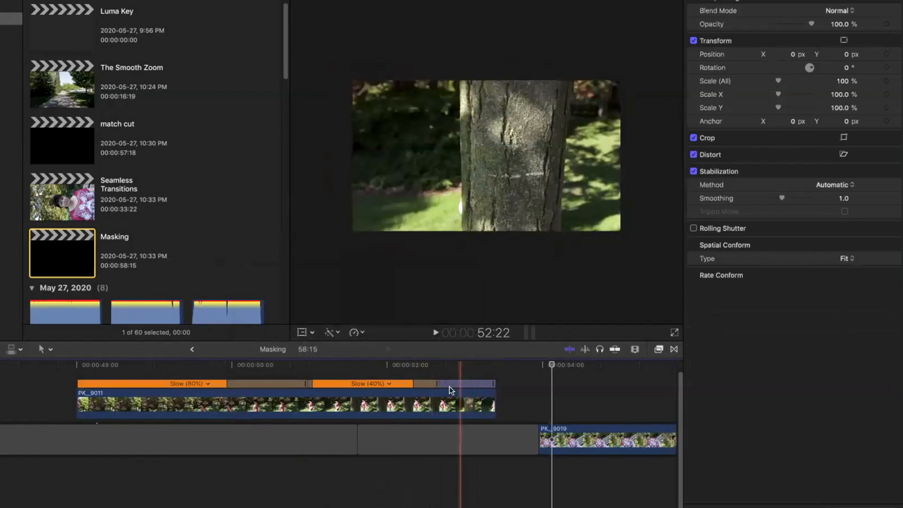
{"action": "left_click", "coordinate": [440, 362]}
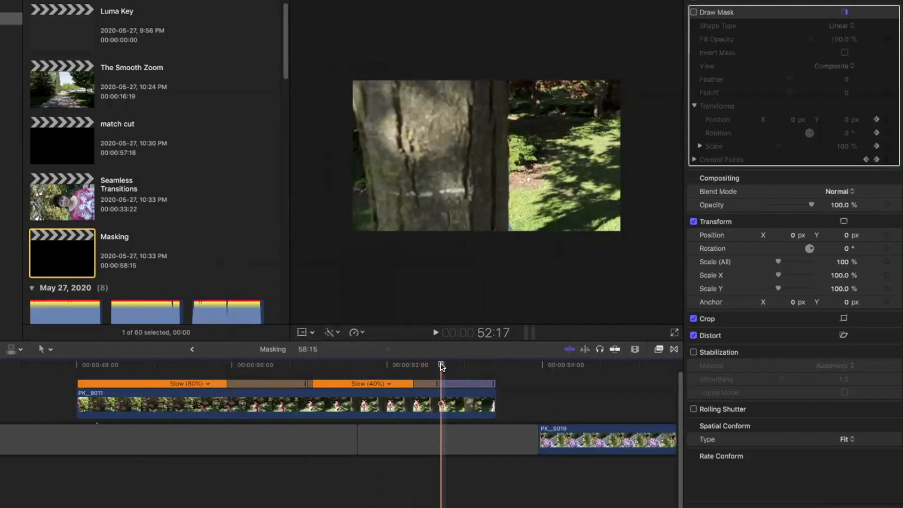
{"action": "left_click_drag", "start_coordinate": [440, 364], "coordinate": [477, 364]}
{"action": "left_click", "coordinate": [470, 390]}
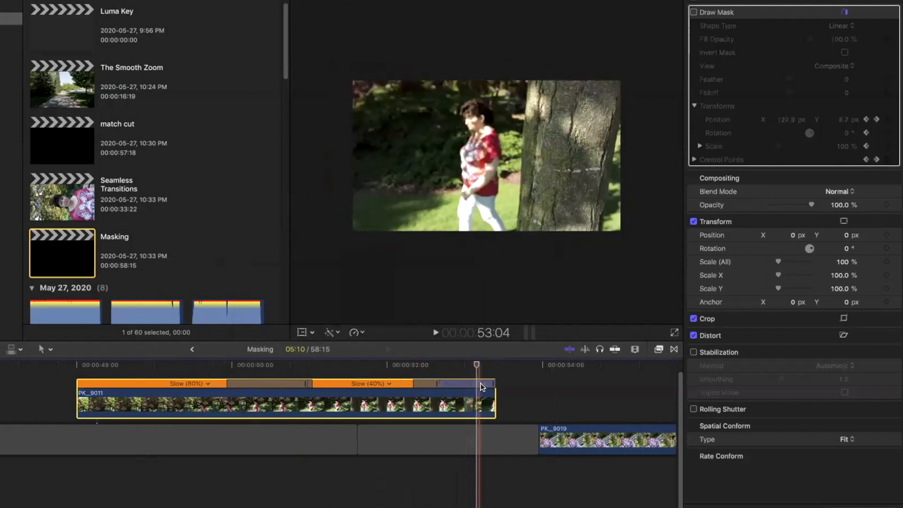
{"action": "left_click", "coordinate": [483, 383]}
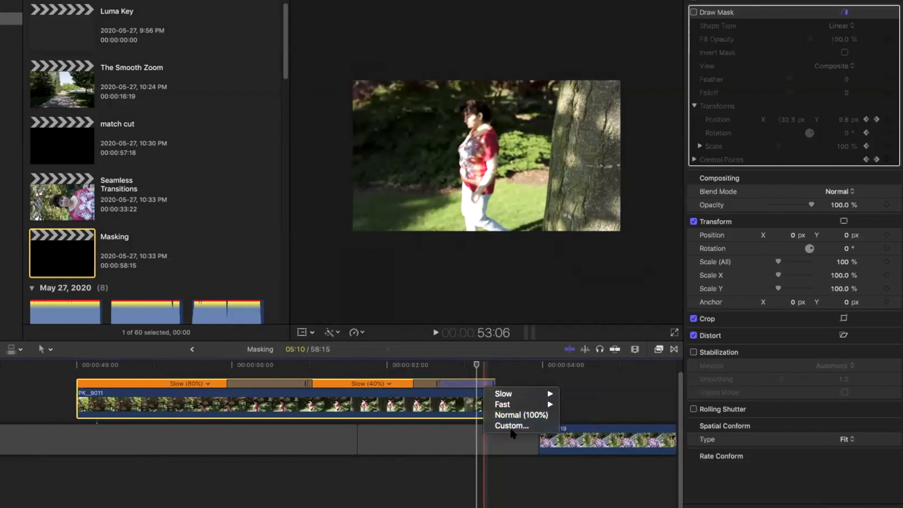
{"action": "left_click", "coordinate": [482, 347]}
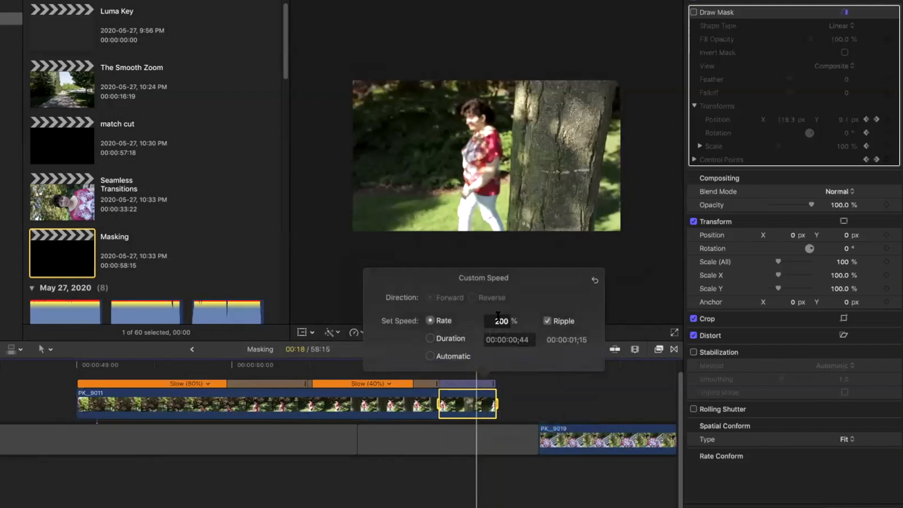
{"action": "left_click", "coordinate": [500, 320]}
{"action": "type", "text": "40"}
{"action": "key", "text": "Return"}
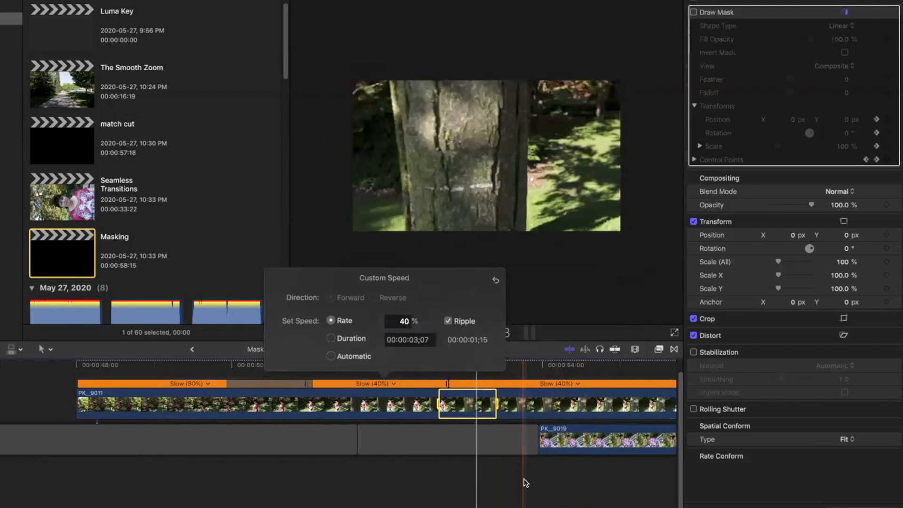
{"action": "scroll", "coordinate": [546, 503], "scroll_direction": "right", "scroll_amount": 2}
{"action": "scroll", "coordinate": [440, 424], "scroll_direction": "right", "scroll_amount": 2}
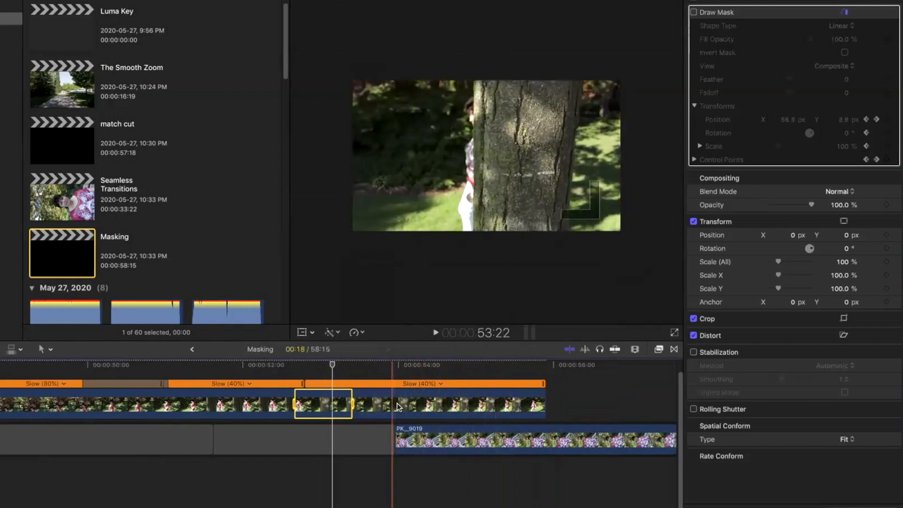
{"action": "left_click", "coordinate": [374, 407]}
{"action": "key", "text": "space"}
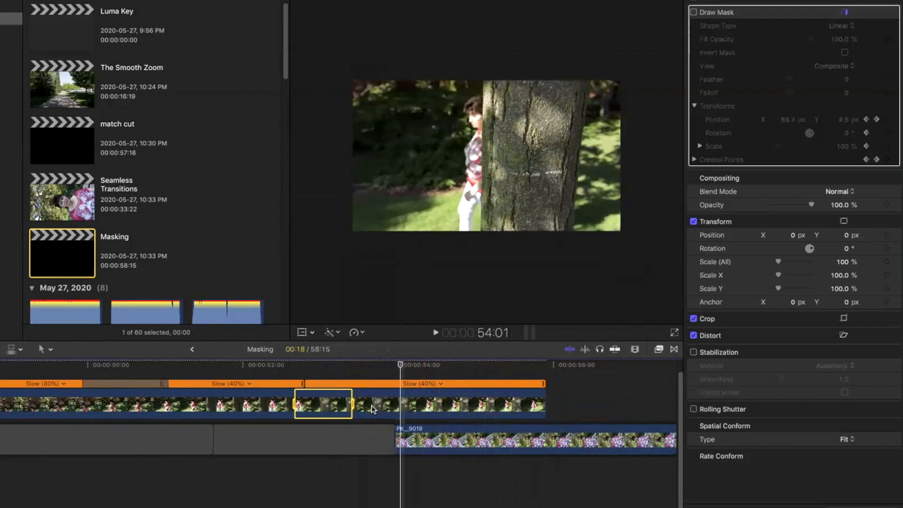
Step: Set PK_9011's last speed segment to Fast 2x and play back the tree pass
{"action": "left_click", "coordinate": [440, 384]}
{"action": "mouse_move", "coordinate": [465, 405]}
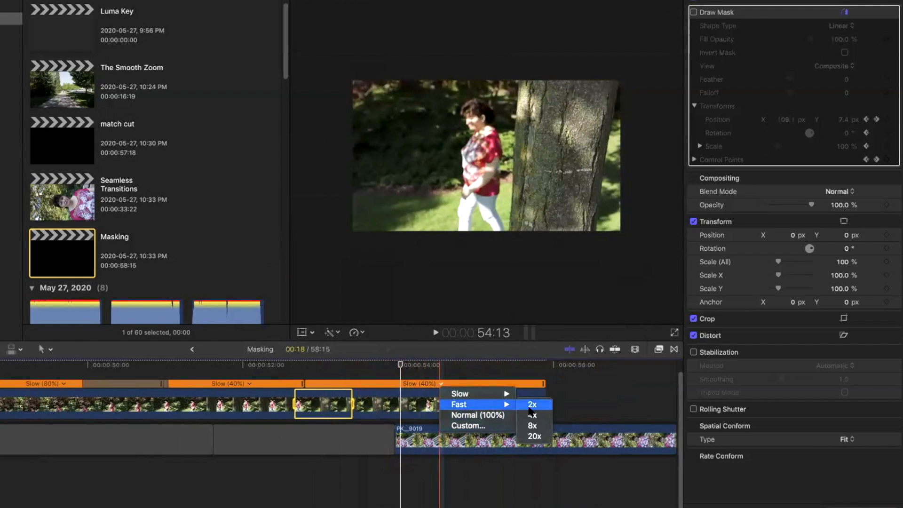
{"action": "left_click", "coordinate": [535, 415]}
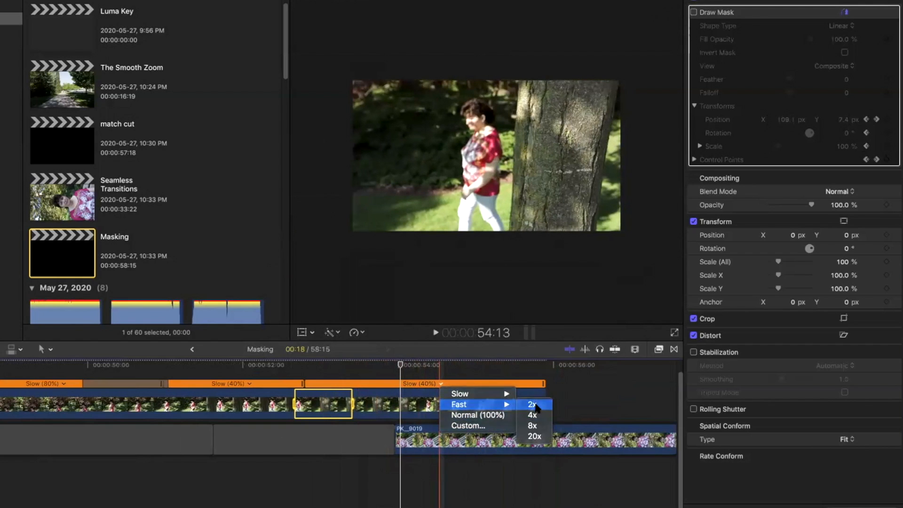
{"action": "key", "text": "space"}
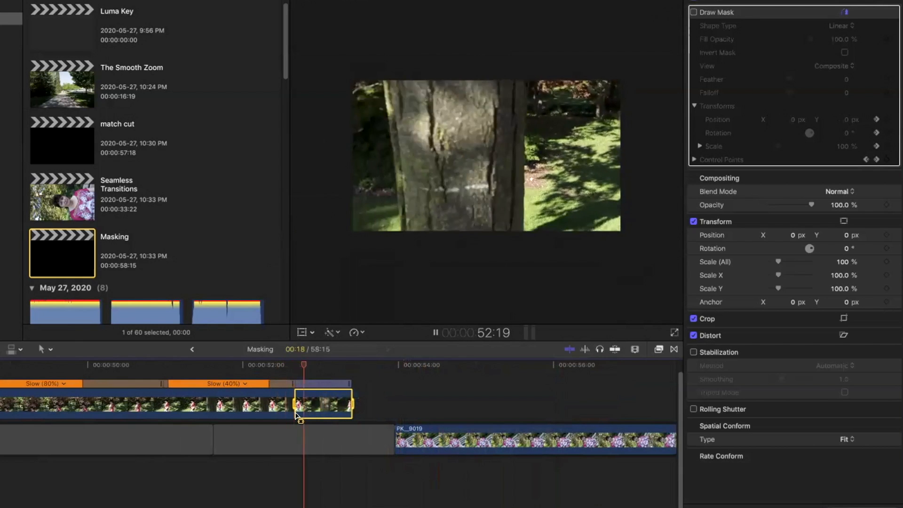
{"action": "key", "text": "space"}
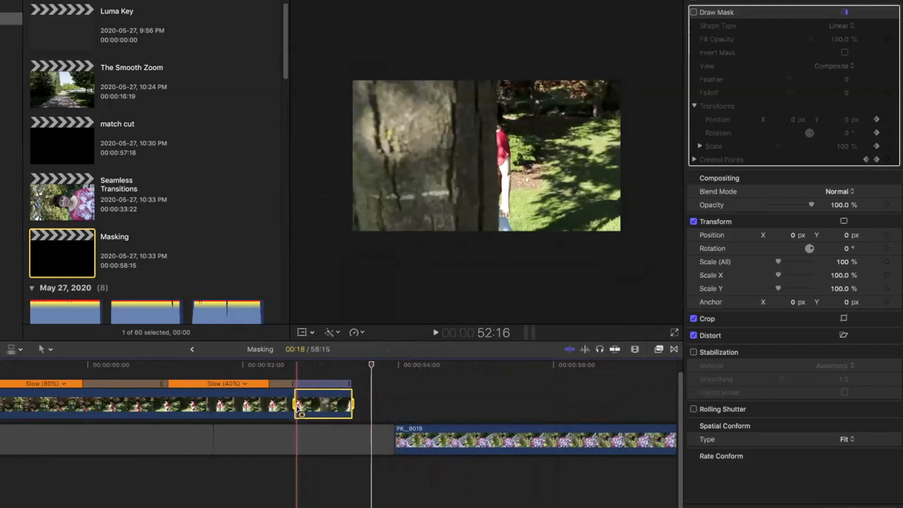
{"action": "key", "text": "space"}
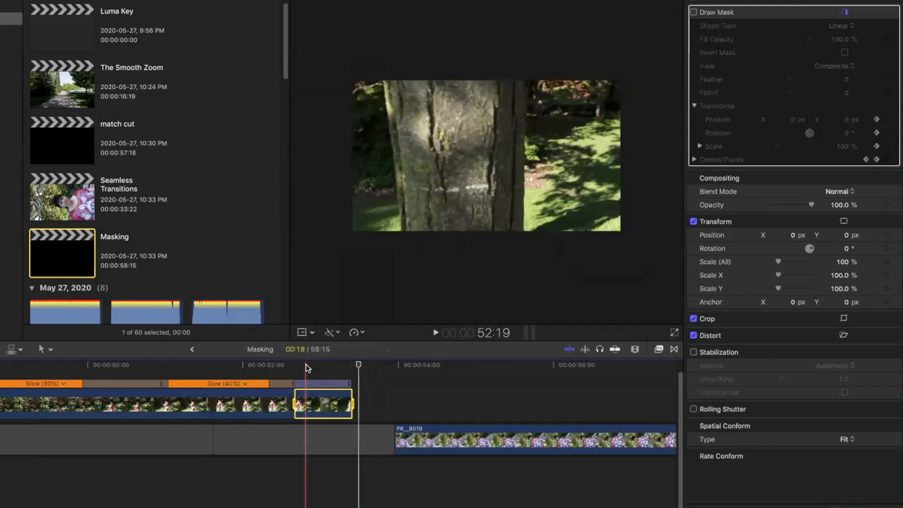
Step: Re-enable PK_9011's Draw Mask with inversion, place PK_9019 beneath the masked end of the clip, and play the transition
{"action": "left_click", "coordinate": [306, 364]}
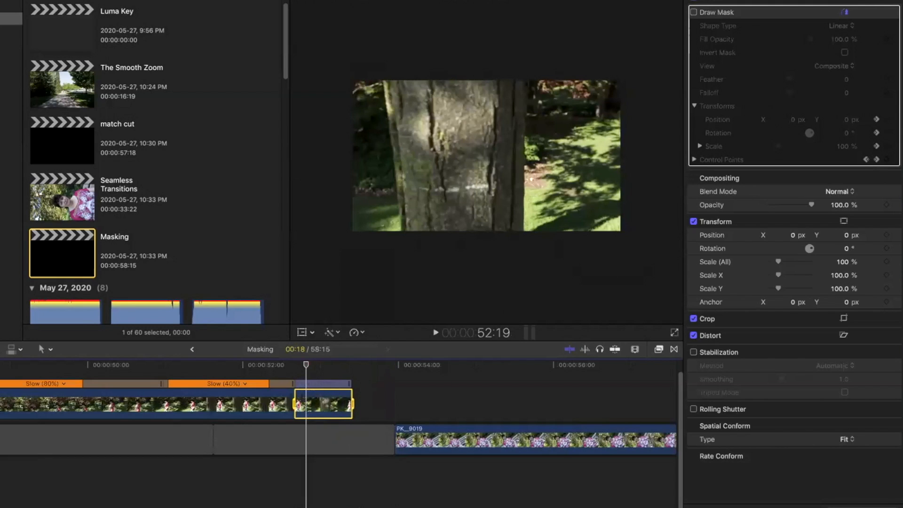
{"action": "left_click", "coordinate": [694, 12]}
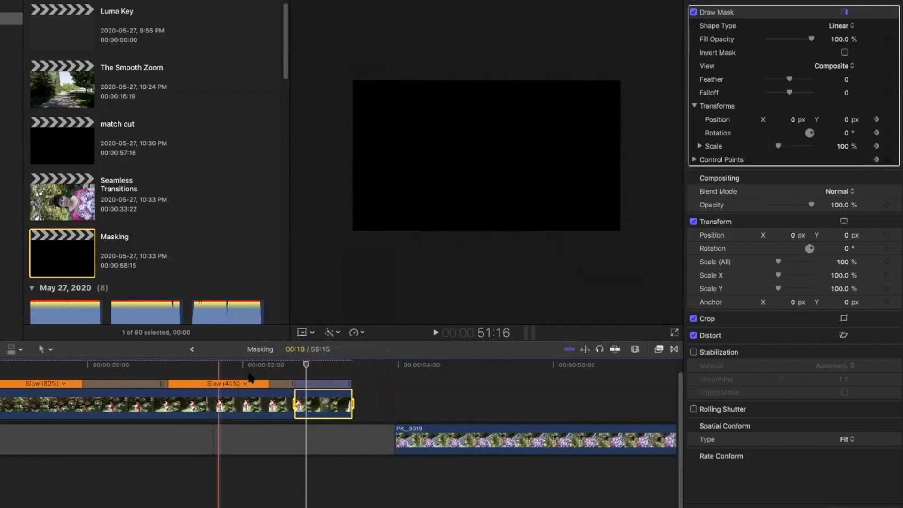
{"action": "left_click_drag", "start_coordinate": [445, 435], "coordinate": [270, 442]}
{"action": "left_click", "coordinate": [280, 405]}
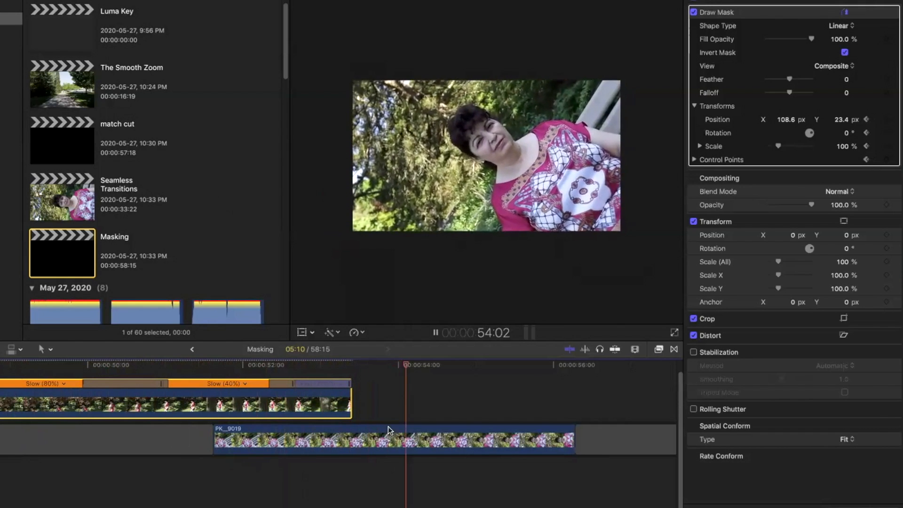
{"action": "key", "text": "space"}
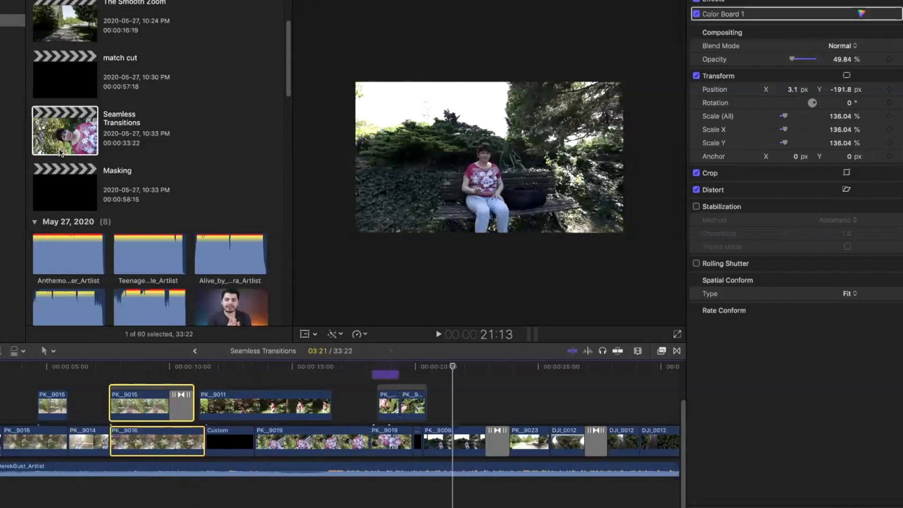
Step: In the Luma Key project, apply the Luma Keyer effect to the upper clip that precedes PK_9016
{"action": "scroll", "coordinate": [86, 133], "scroll_direction": "up", "scroll_amount": 3}
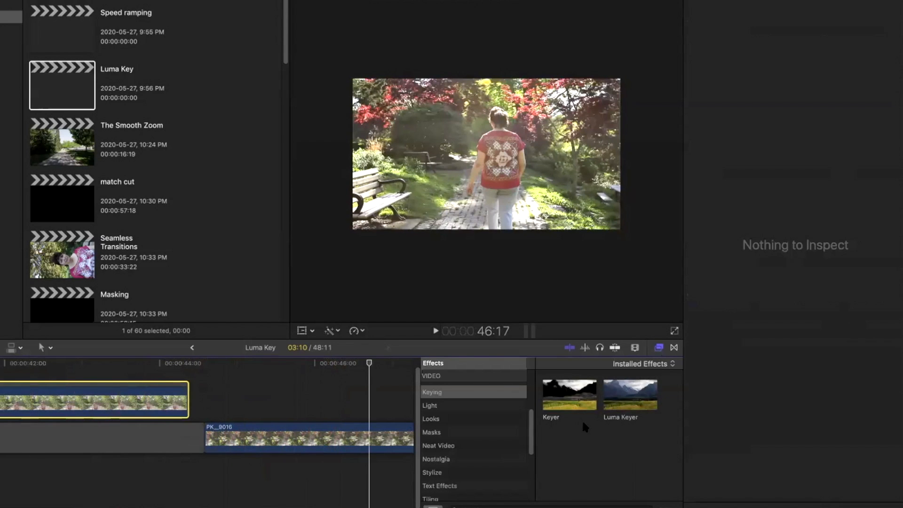
{"action": "left_click_drag", "start_coordinate": [629, 400], "coordinate": [65, 405]}
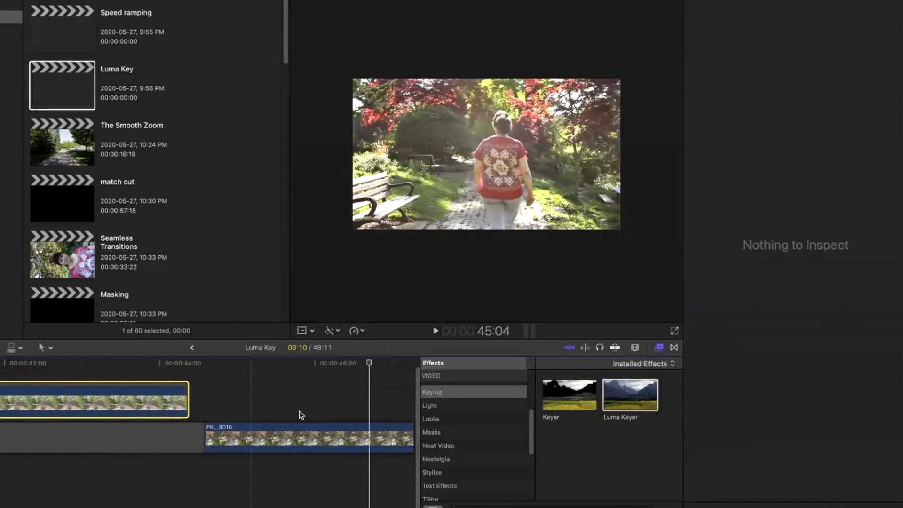
{"action": "left_click", "coordinate": [657, 348]}
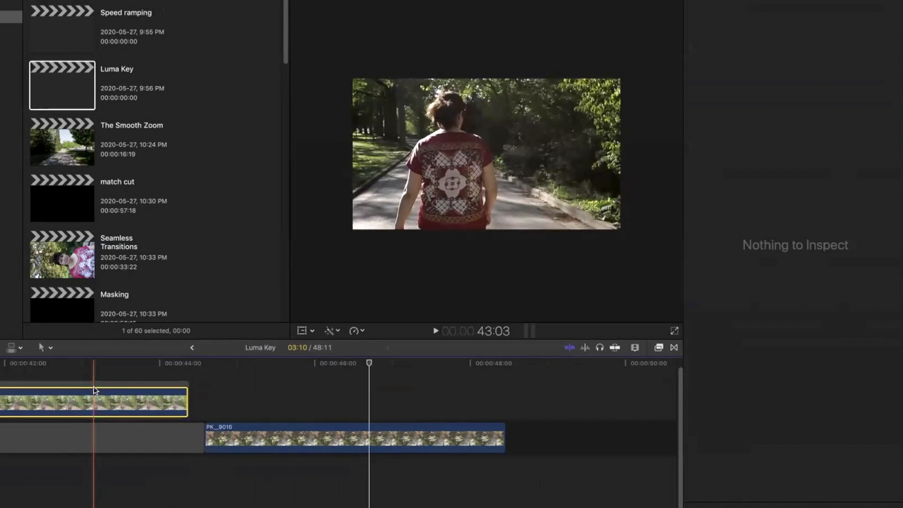
{"action": "left_click", "coordinate": [61, 394]}
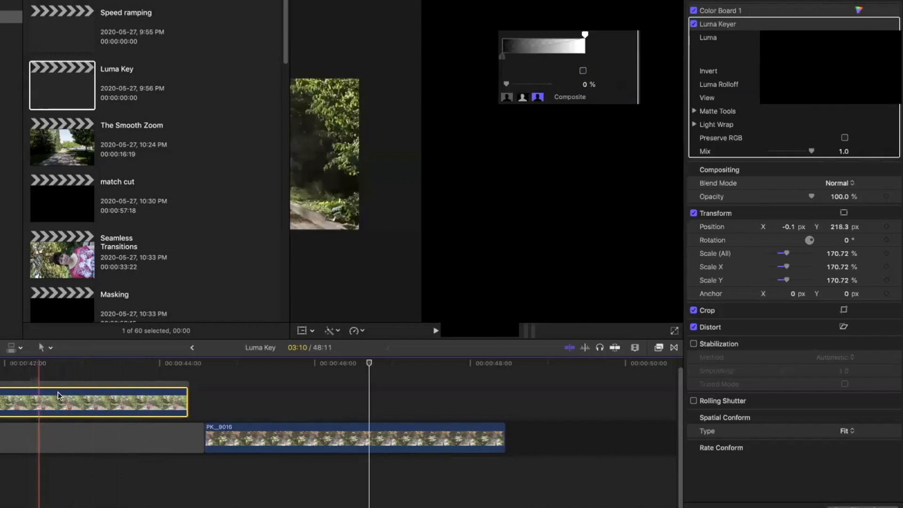
Step: Keyframe PK_9015's Luma Keyer range from fully visible at 42:20 to narrowed to the white end at 44:08, near the clip's end
{"action": "left_click", "coordinate": [101, 367]}
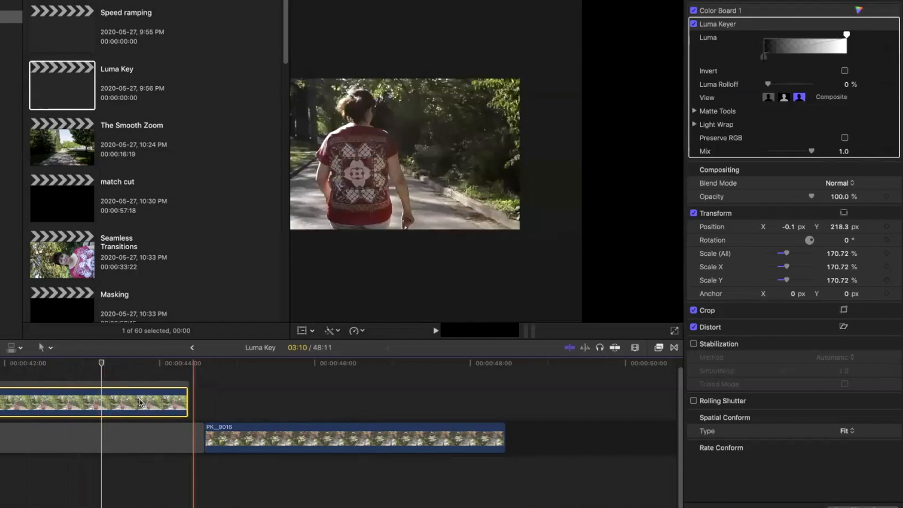
{"action": "left_click_drag", "start_coordinate": [96, 363], "coordinate": [71, 373]}
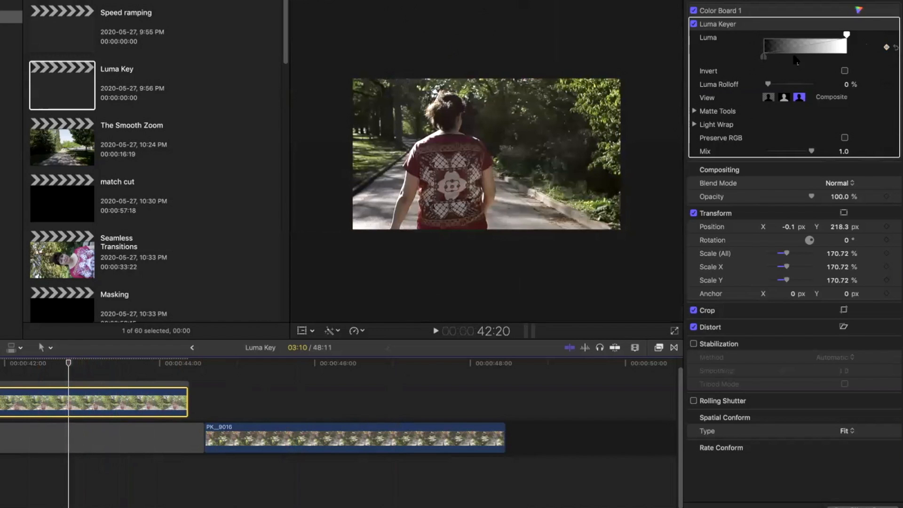
{"action": "left_click_drag", "start_coordinate": [846, 35], "coordinate": [760, 44]}
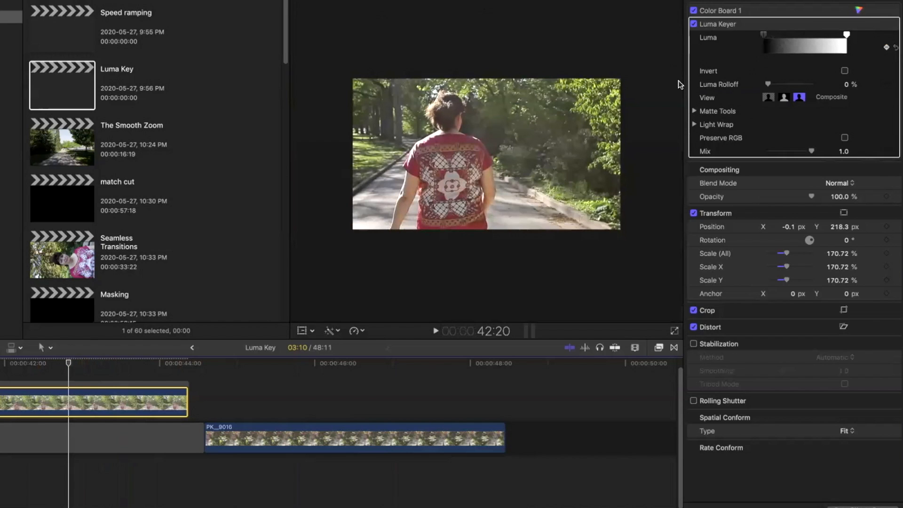
{"action": "key", "text": "space"}
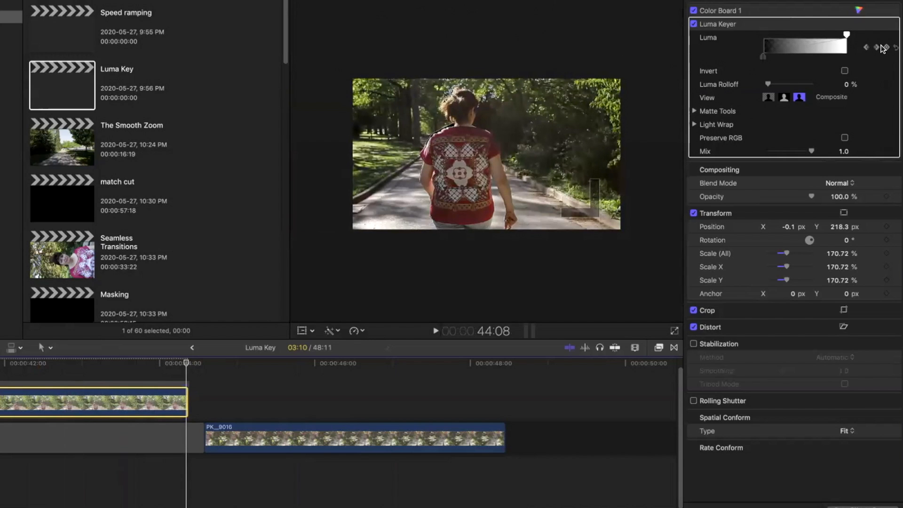
{"action": "left_click_drag", "start_coordinate": [761, 57], "coordinate": [864, 58]}
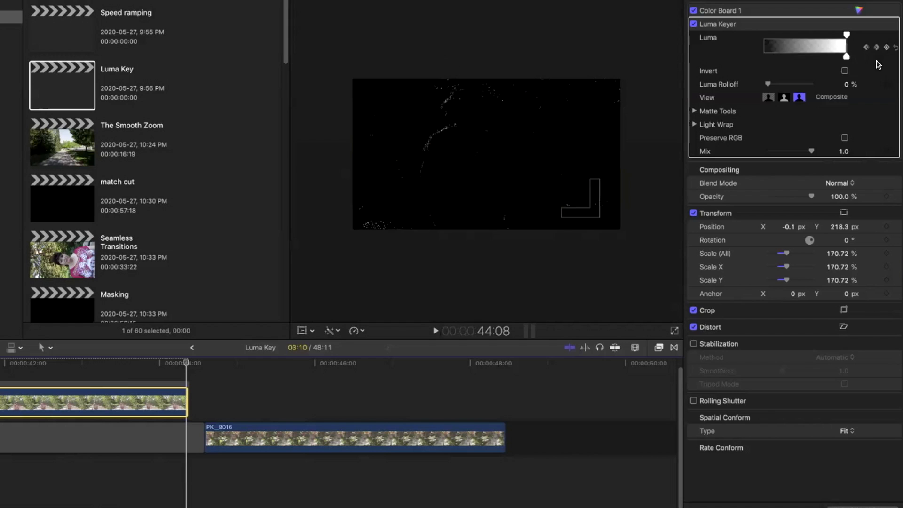
{"action": "left_click", "coordinate": [885, 48]}
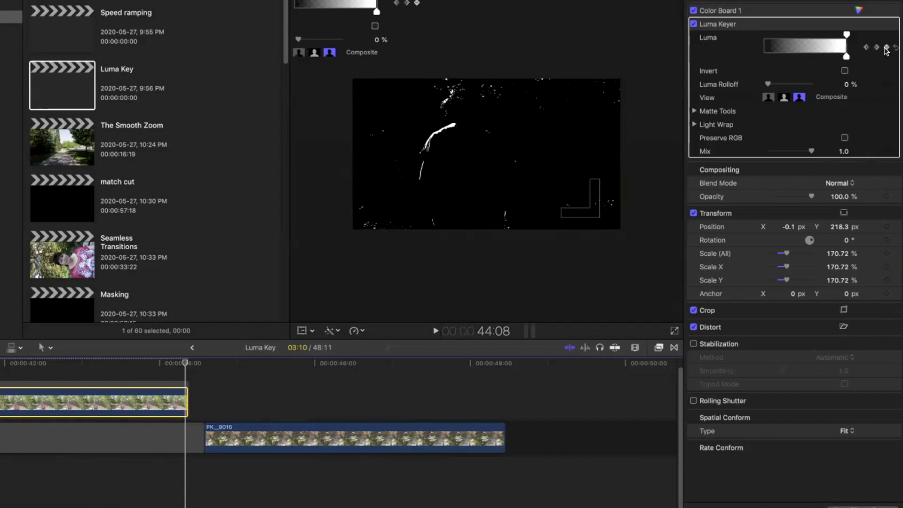
Step: Play back the keyframed luma fade on PK_9015 and check its start
{"action": "key", "text": "space"}
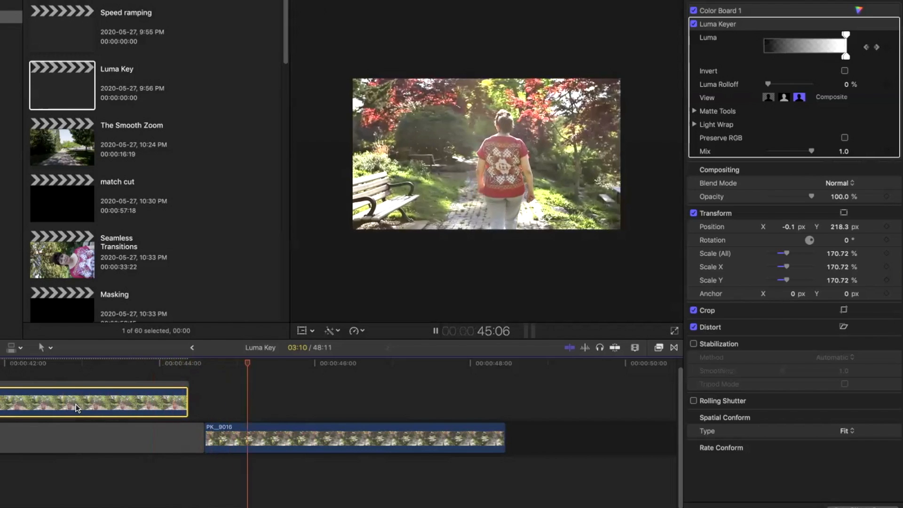
{"action": "left_click", "coordinate": [96, 364]}
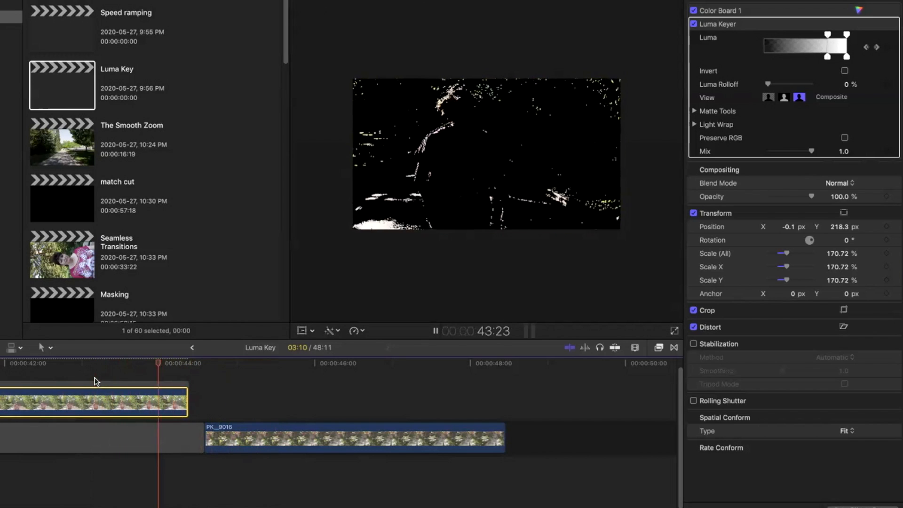
{"action": "left_click", "coordinate": [68, 379]}
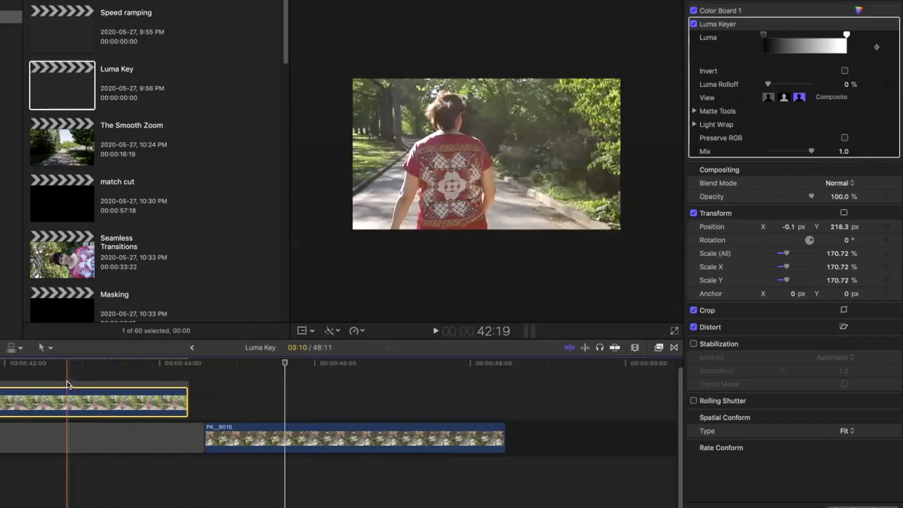
{"action": "key", "text": "space"}
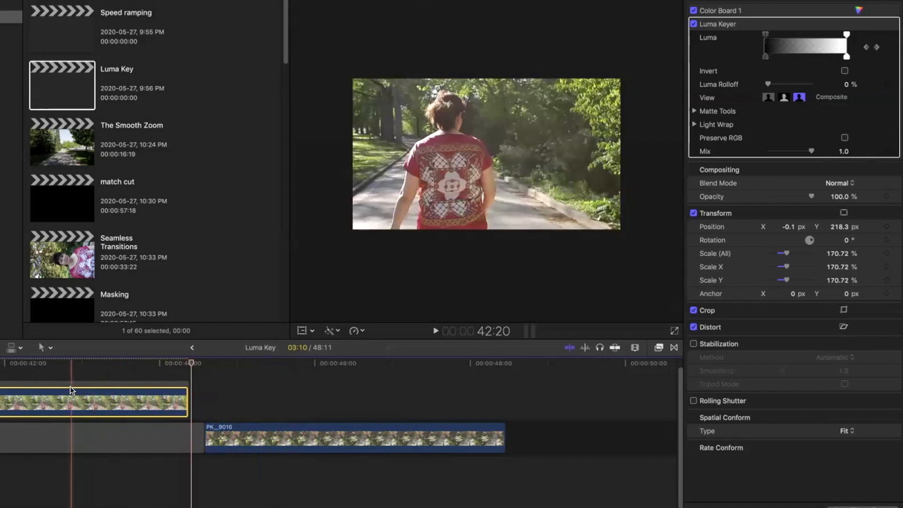
Step: Move PK_9015 to the right along the timeline so that its second half overlaps the beginning of PK_9016
{"action": "left_click_drag", "start_coordinate": [78, 386], "coordinate": [195, 382]}
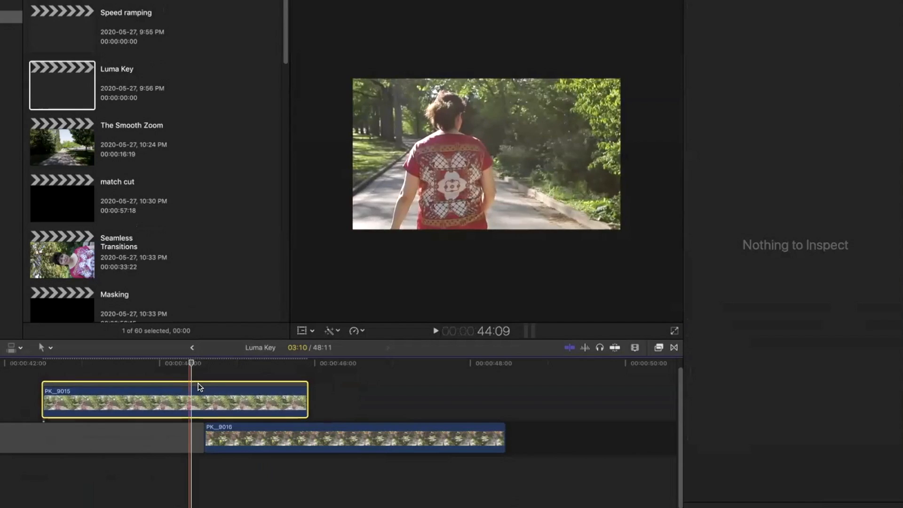
{"action": "left_click_drag", "start_coordinate": [218, 385], "coordinate": [235, 384]}
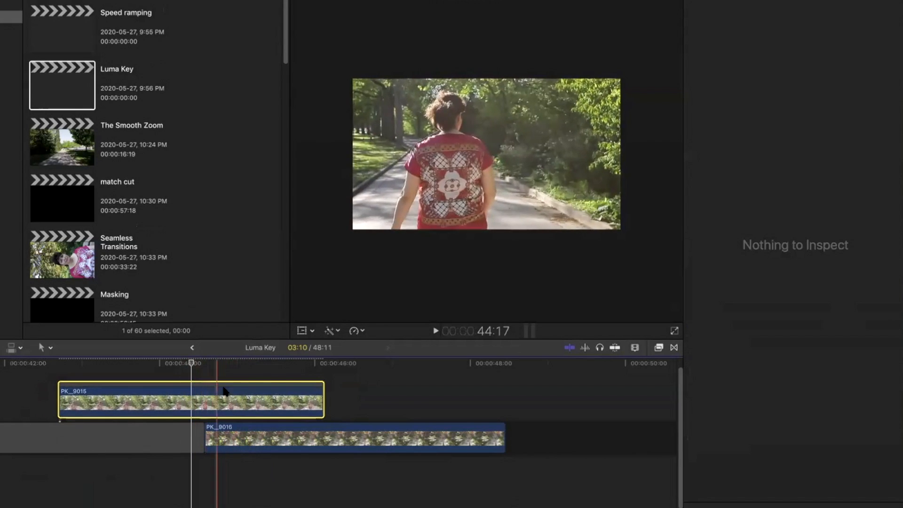
{"action": "left_click_drag", "start_coordinate": [253, 385], "coordinate": [267, 386]}
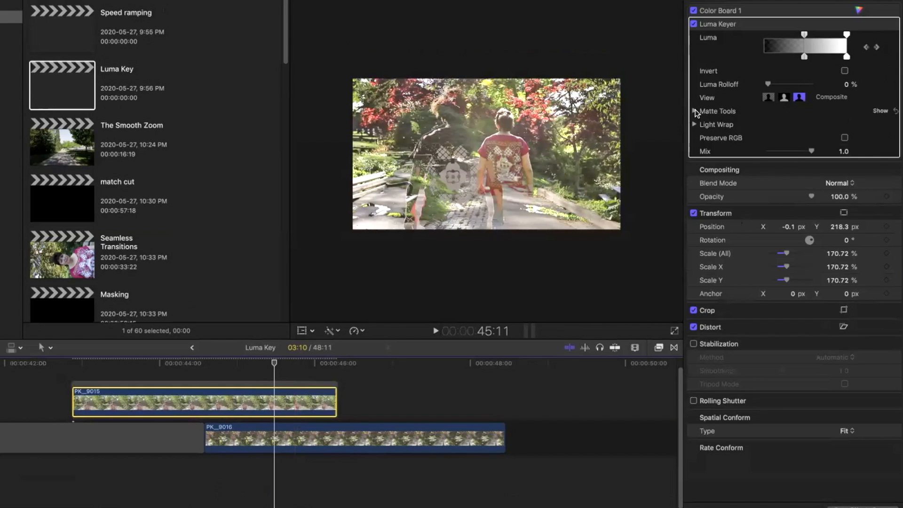
Step: In PK_9015's Luma Keyer Matte Tools, set Soften to 2.47 and Erode to 1.74, and play back the transition
{"action": "left_click", "coordinate": [694, 111]}
{"action": "scroll", "coordinate": [694, 94], "scroll_direction": "down", "scroll_amount": 1}
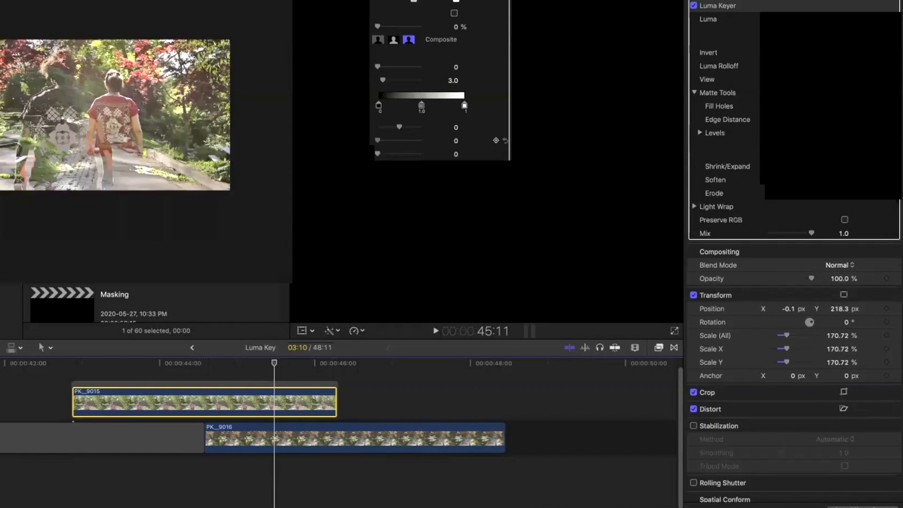
{"action": "mouse_move", "coordinate": [769, 180]}
{"action": "left_mouse_down"}
{"action": "mouse_move", "coordinate": [788, 177]}
{"action": "mouse_move", "coordinate": [776, 193]}
{"action": "left_mouse_up"}
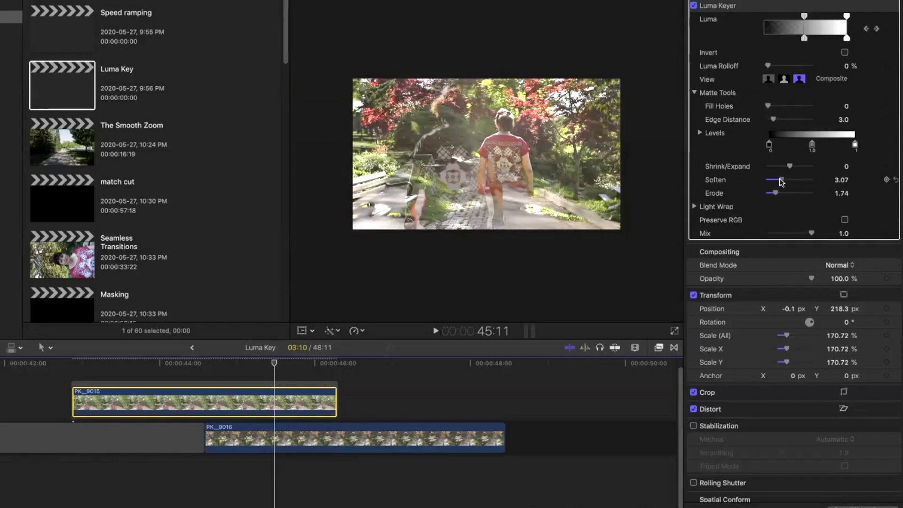
{"action": "left_click_drag", "start_coordinate": [774, 179], "coordinate": [776, 179]}
{"action": "left_click", "coordinate": [168, 380]}
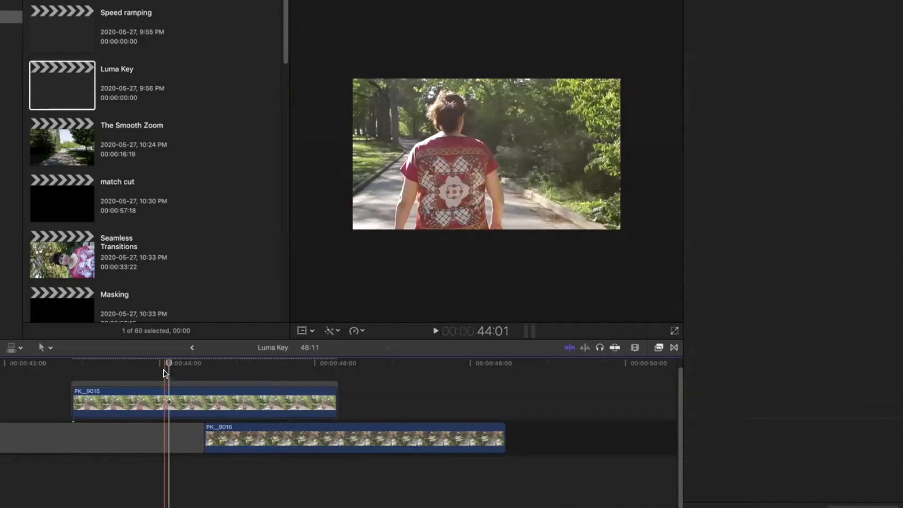
{"action": "key", "text": "space"}
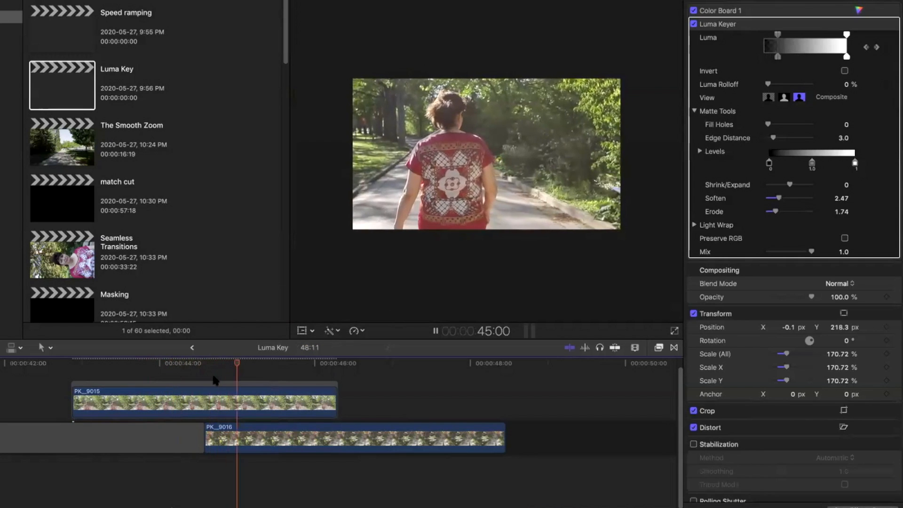
{"action": "key", "text": "space"}
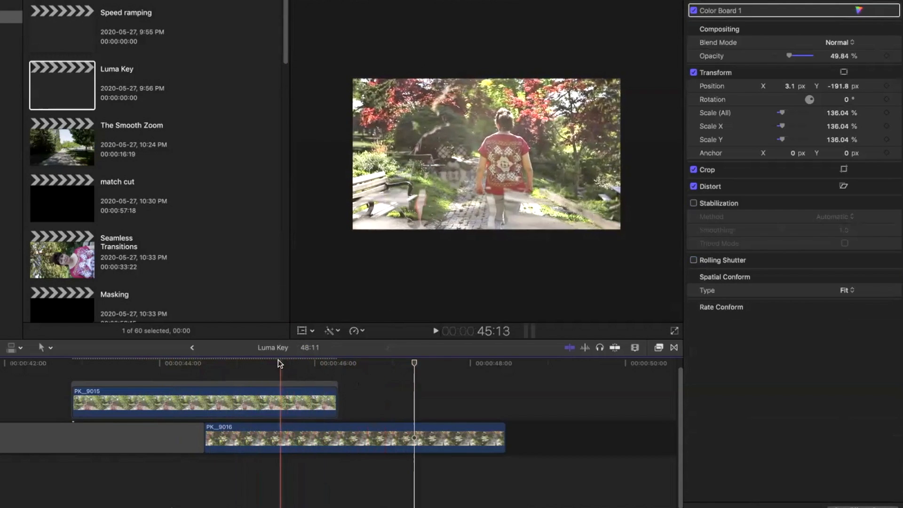
Step: Set the Luma Keyer's Fill Holes to 10.0 with Edge Distance at 3.0, and play the overlap with PK_9016
{"action": "left_click", "coordinate": [233, 363]}
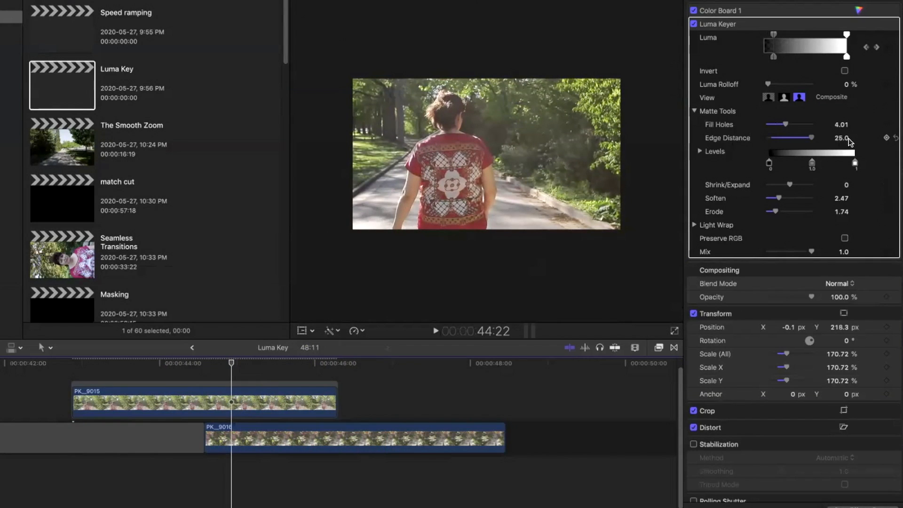
{"action": "left_click_drag", "start_coordinate": [849, 142], "coordinate": [799, 125]}
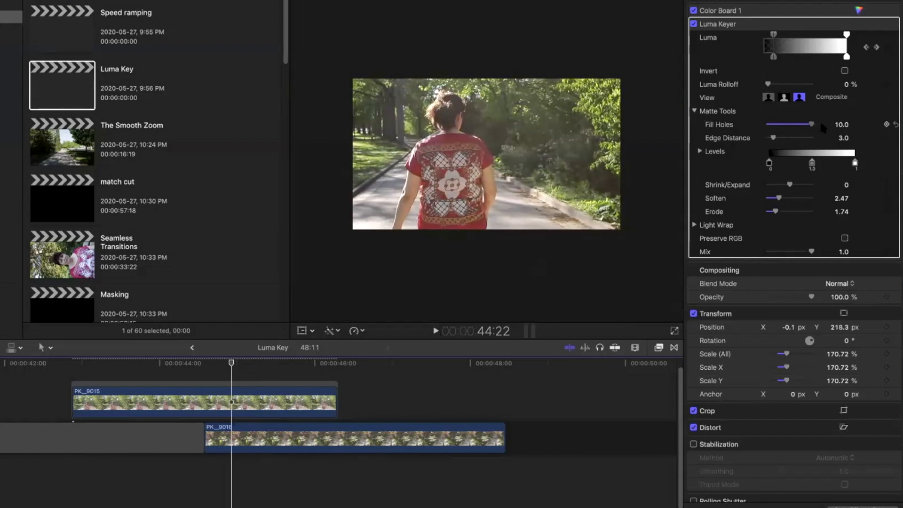
{"action": "key", "text": "space"}
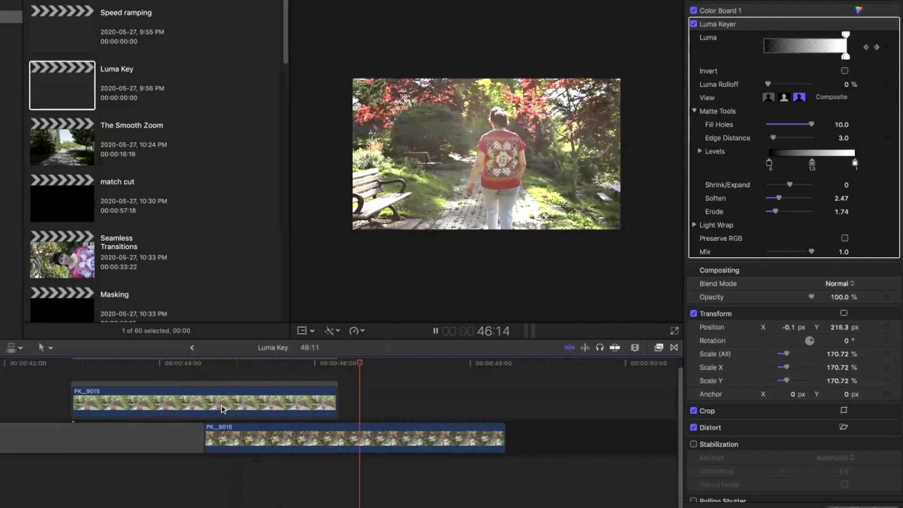
{"action": "key", "text": "space"}
Step: Trim a few frames off the end of PK_9015 and play back the luma key transition
{"action": "left_click", "coordinate": [329, 397]}
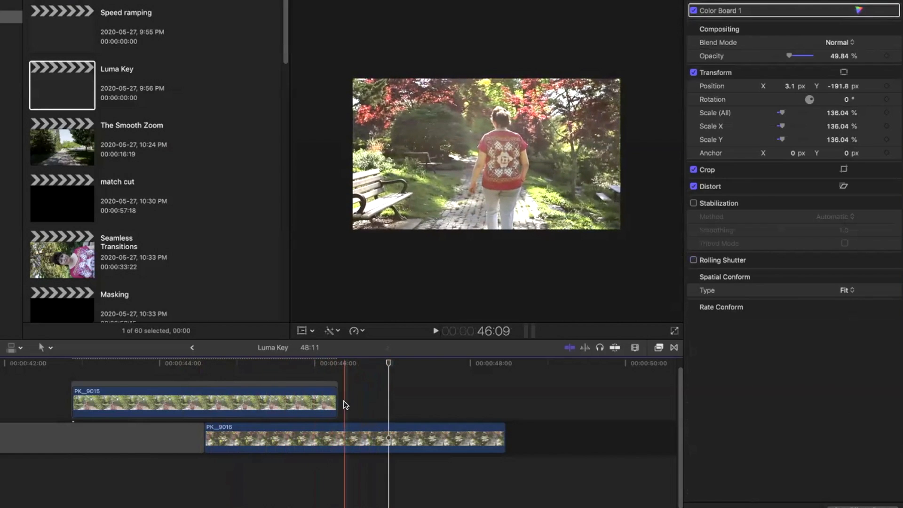
{"action": "left_click_drag", "start_coordinate": [336, 400], "coordinate": [326, 400]}
{"action": "key", "text": "space"}
{"action": "key", "text": "space"}
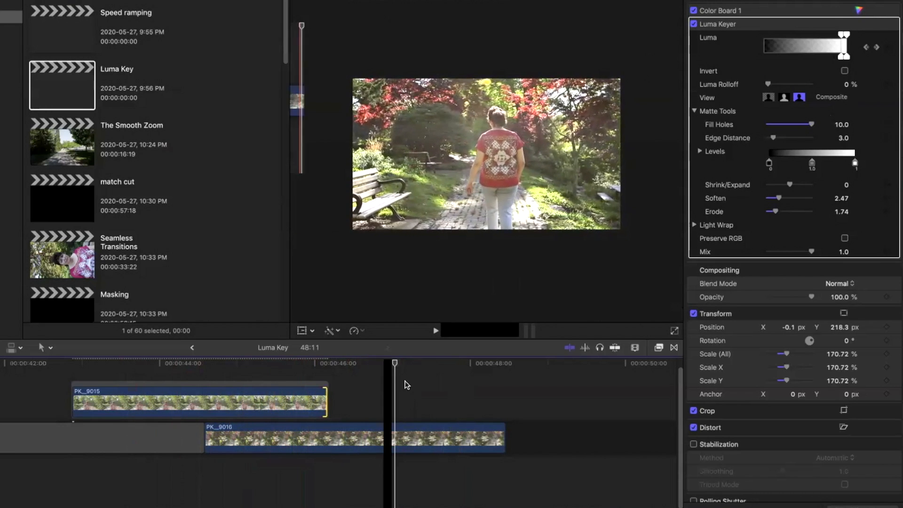
{"action": "key", "text": "space"}
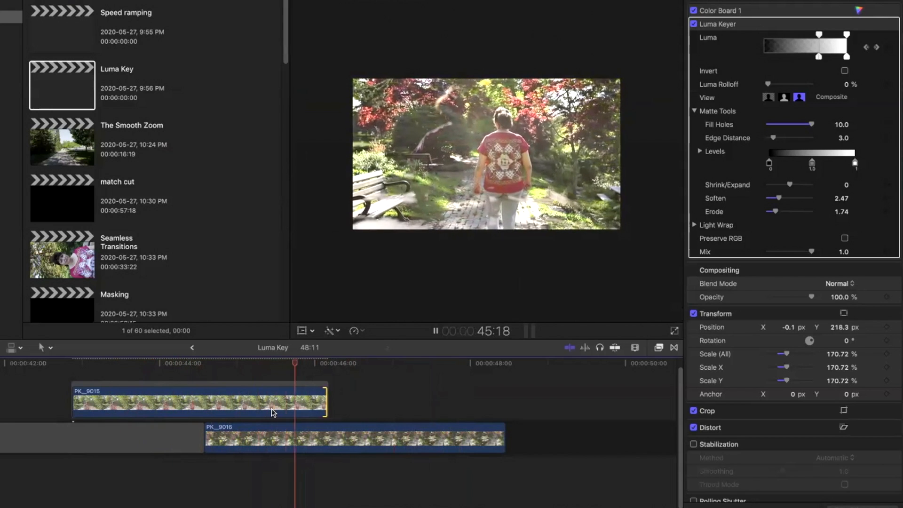
{"action": "key", "text": "space"}
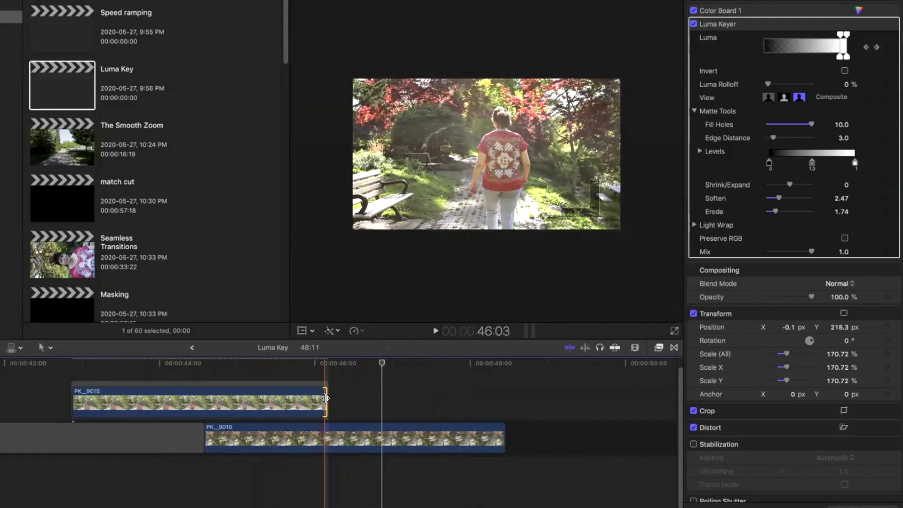
Step: Add the default transition to the end of PK_9015, shorten it to roughly half its length, and play it
{"action": "key", "text": "super+t"}
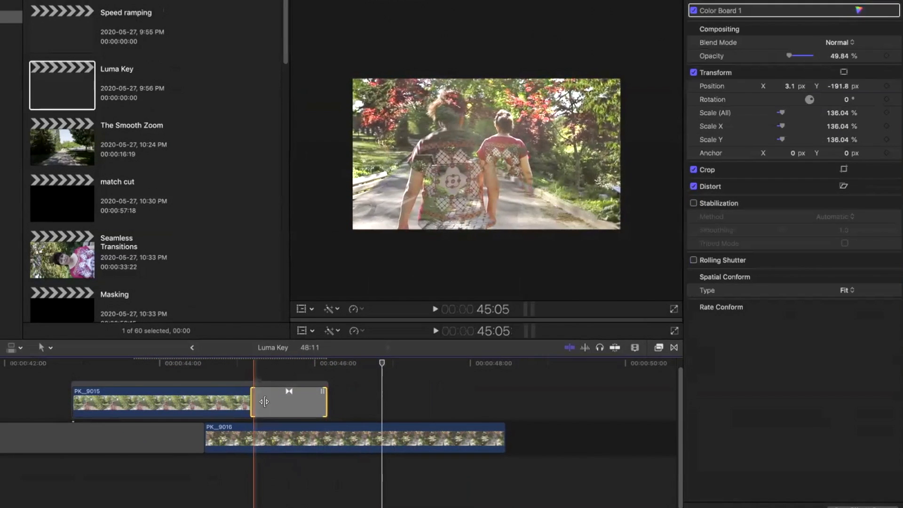
{"action": "left_click_drag", "start_coordinate": [264, 402], "coordinate": [292, 402]}
{"action": "key", "text": "space"}
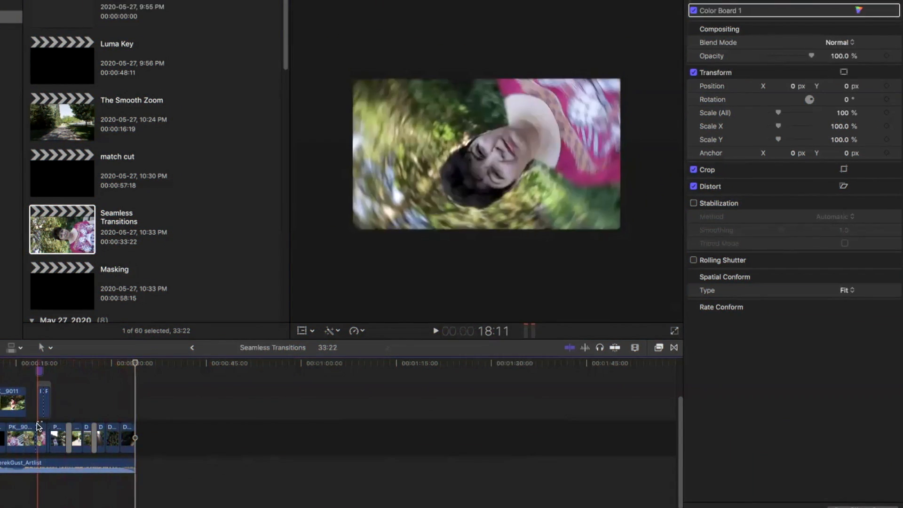
Step: In the Seamless Transitions project, examine the rotation transition from PK_9019 to PK_9020
{"action": "key", "text": "super+equal"}
{"action": "key", "text": "super+equal"}
{"action": "key", "text": "super+equal"}
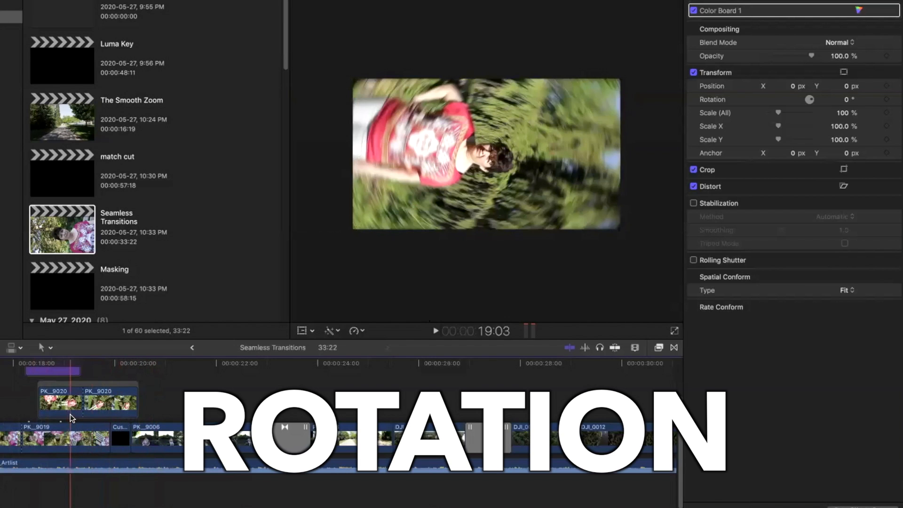
{"action": "scroll", "coordinate": [69, 413], "scroll_direction": "up", "scroll_amount": 3}
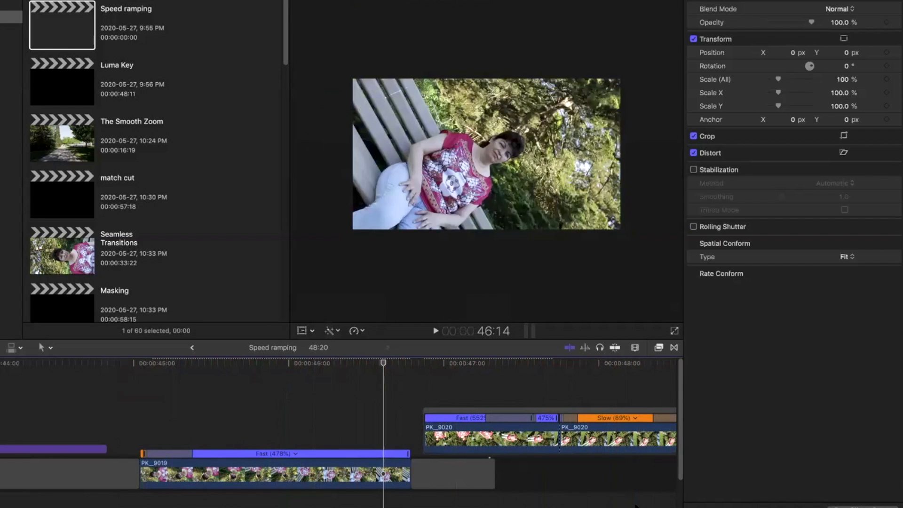
Step: In the Speed ramping project, move both speed-ramped PK_9020 clips earlier to start at about 45:17, over PK_9019, and play them
{"action": "scroll", "coordinate": [638, 505], "scroll_direction": "right", "scroll_amount": 3}
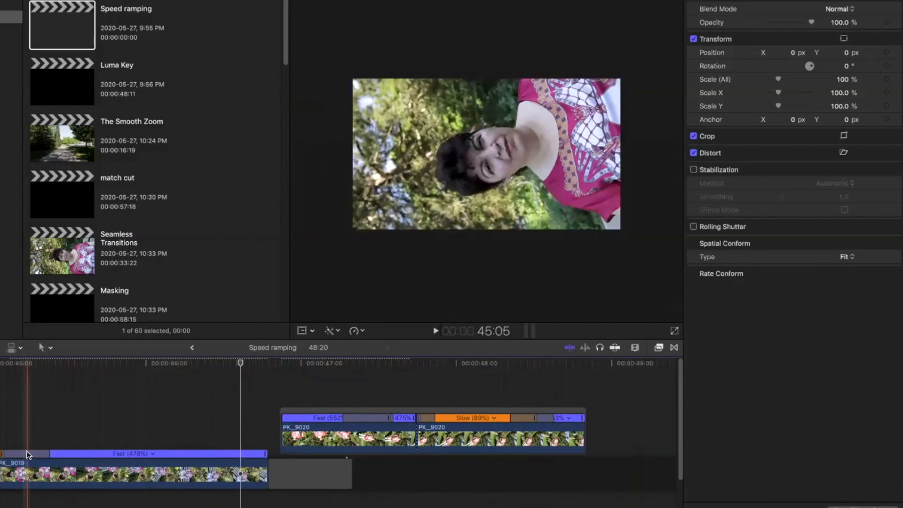
{"action": "left_click", "coordinate": [97, 445]}
{"action": "left_click", "coordinate": [331, 410]}
{"action": "left_click_drag", "start_coordinate": [331, 410], "coordinate": [153, 397]}
{"action": "key", "text": "space"}
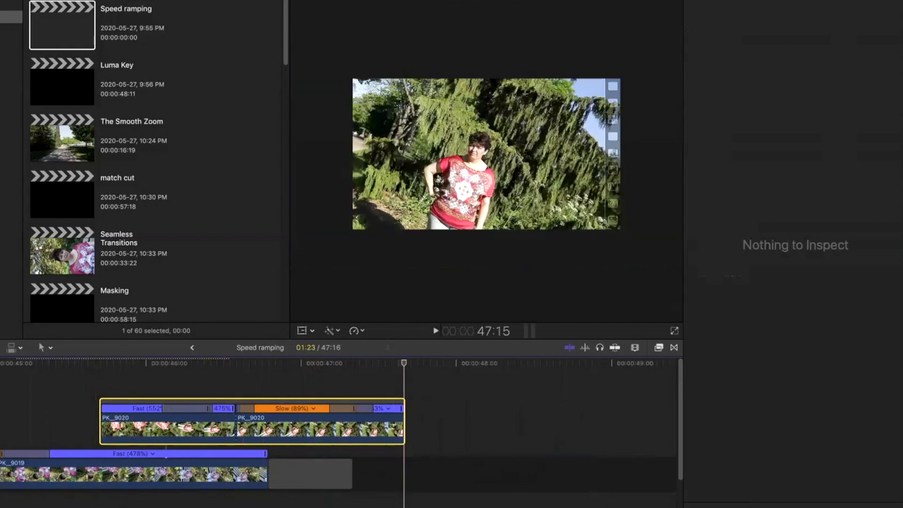
Step: Extend the gap after the speed-ramped PK_9019 so that it ends at about 48:12
{"action": "scroll", "coordinate": [338, 433], "scroll_direction": "left", "scroll_amount": 9}
{"action": "scroll", "coordinate": [339, 433], "scroll_direction": "right", "scroll_amount": 8}
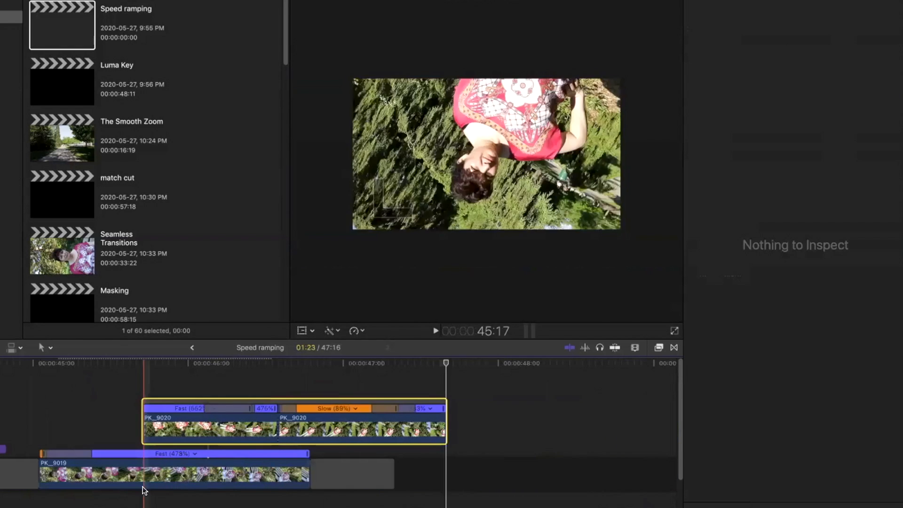
{"action": "left_click_drag", "start_coordinate": [107, 403], "coordinate": [220, 469]}
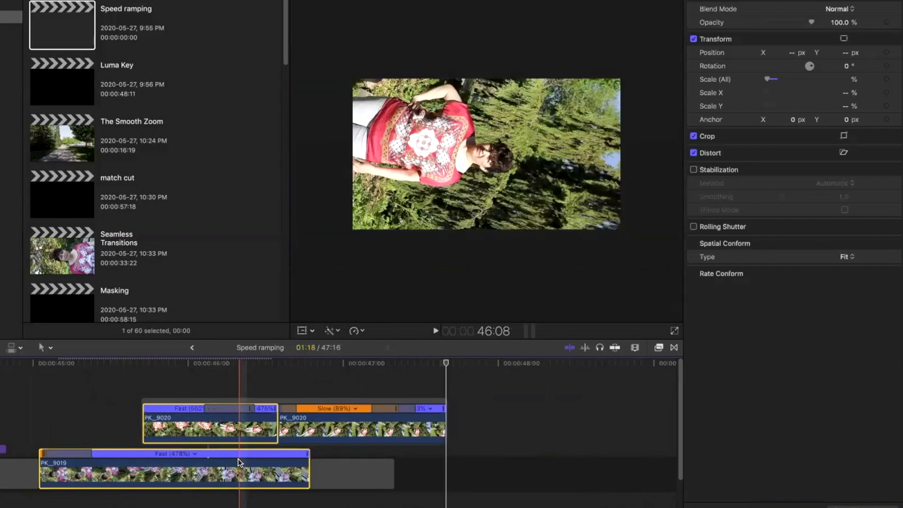
{"action": "left_click_drag", "start_coordinate": [390, 471], "coordinate": [573, 471]}
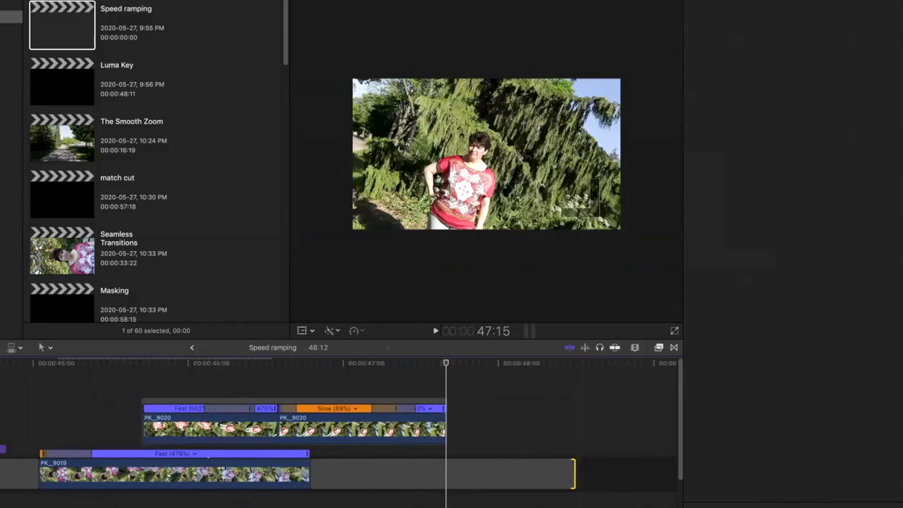
{"action": "scroll", "coordinate": [611, 484], "scroll_direction": "right", "scroll_amount": 10}
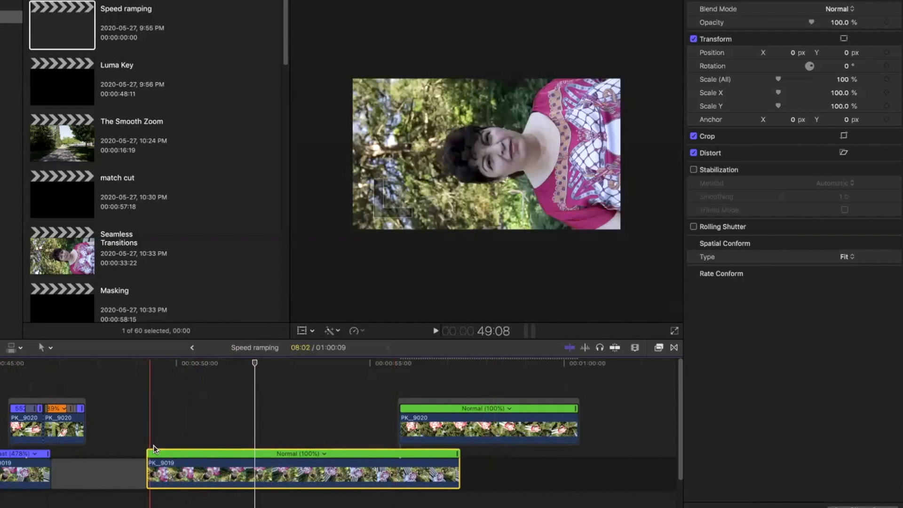
Step: Play the start of the normal-speed PK_9019, split its speed at about 49:12, and slow down the short opening segment
{"action": "key", "text": "space"}
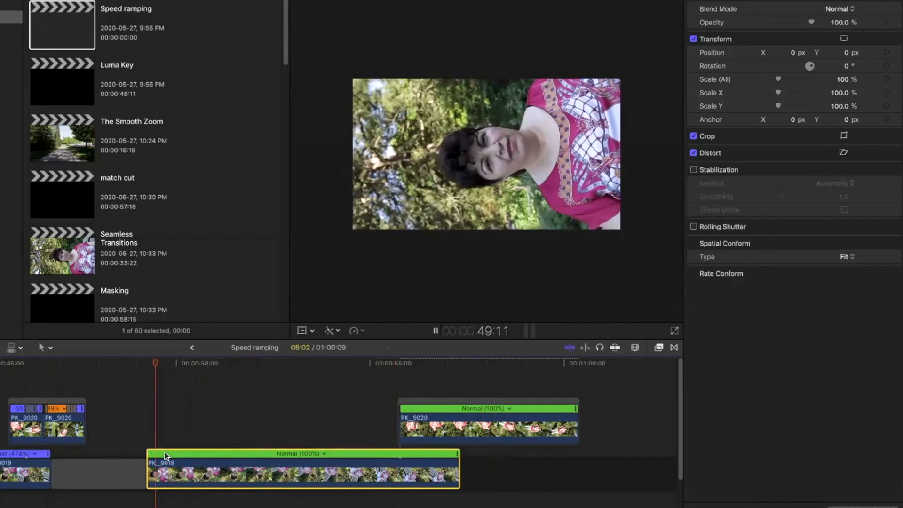
{"action": "key", "text": "space"}
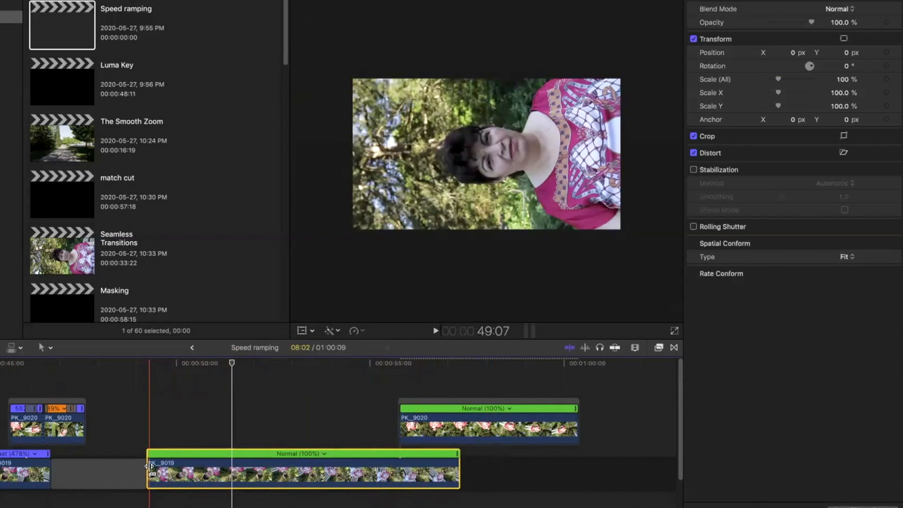
{"action": "key", "text": "space"}
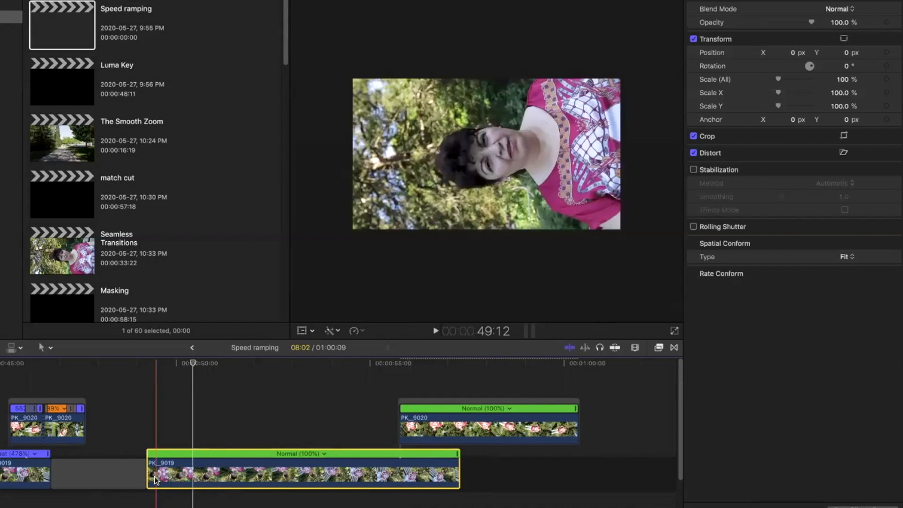
{"action": "left_click", "coordinate": [155, 480]}
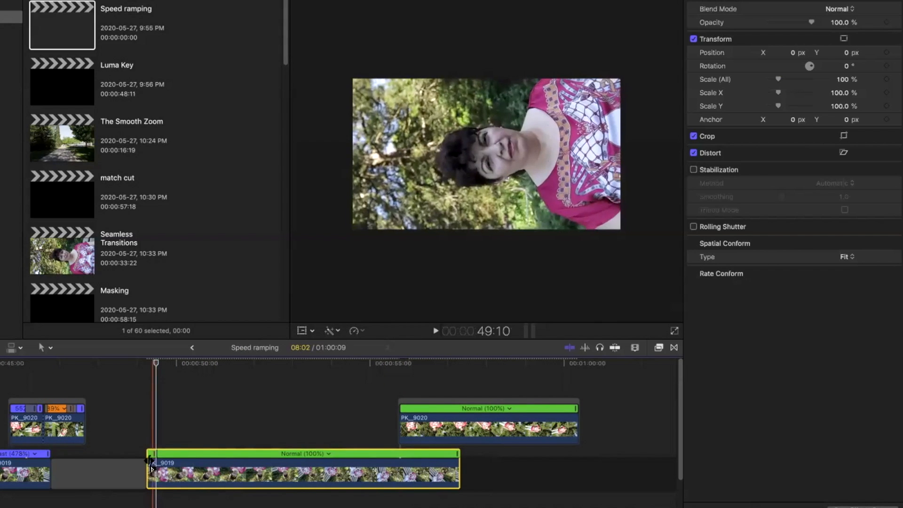
{"action": "left_click_drag", "start_coordinate": [154, 454], "coordinate": [156, 455]}
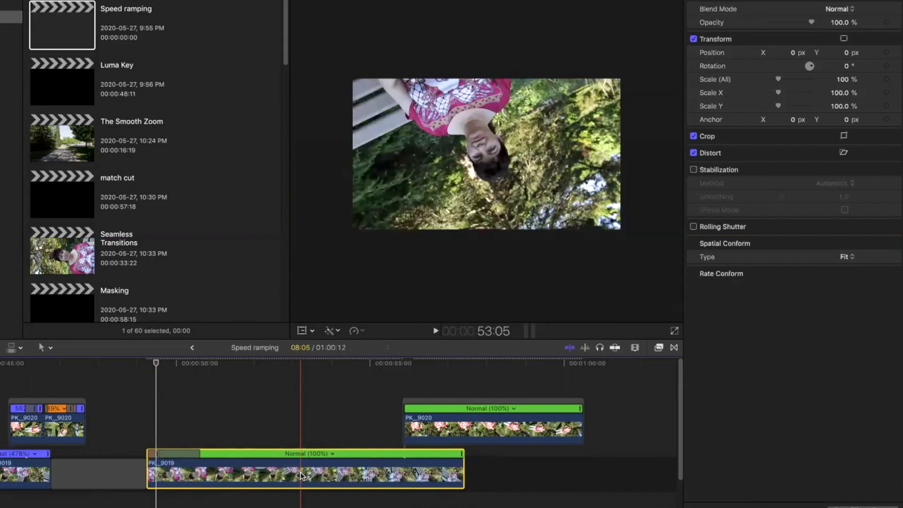
Step: Fine-tune the length of PK_9019's slowed opening segment by a tiny amount and play the clip from its start
{"action": "key", "text": "super+equal"}
{"action": "key", "text": "super+equal"}
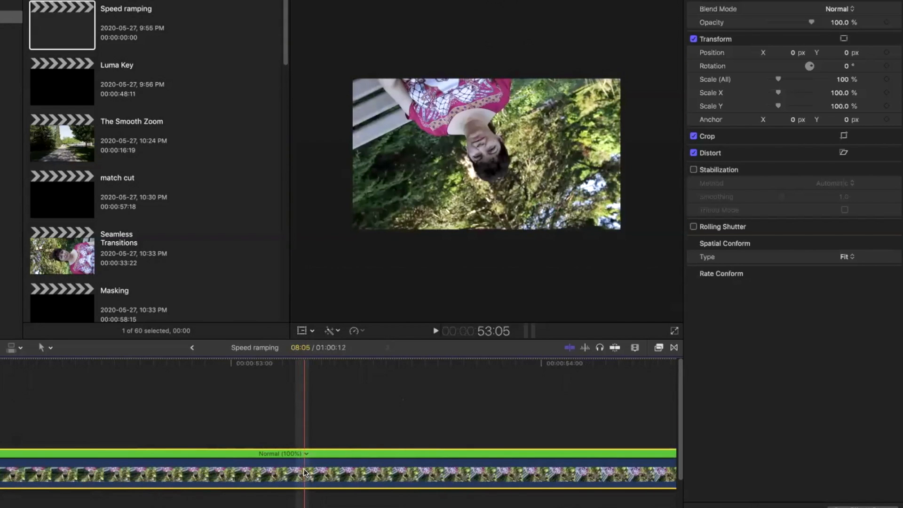
{"action": "key", "text": "super+minus"}
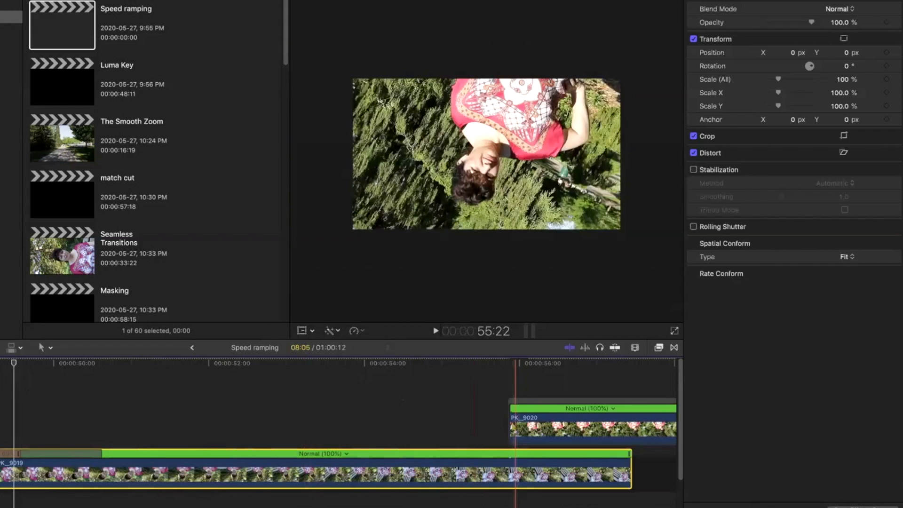
{"action": "scroll", "coordinate": [339, 447], "scroll_direction": "left", "scroll_amount": 10}
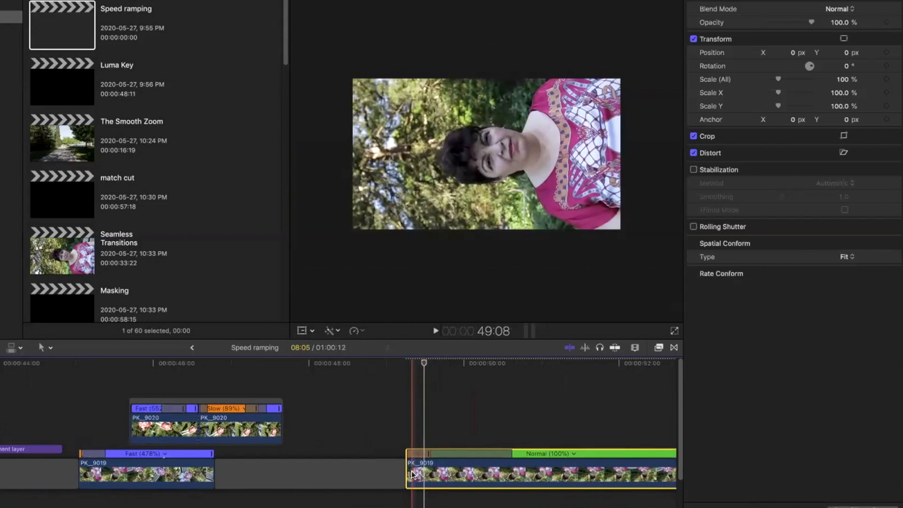
{"action": "left_click_drag", "start_coordinate": [429, 454], "coordinate": [395, 456]}
{"action": "key", "text": "space"}
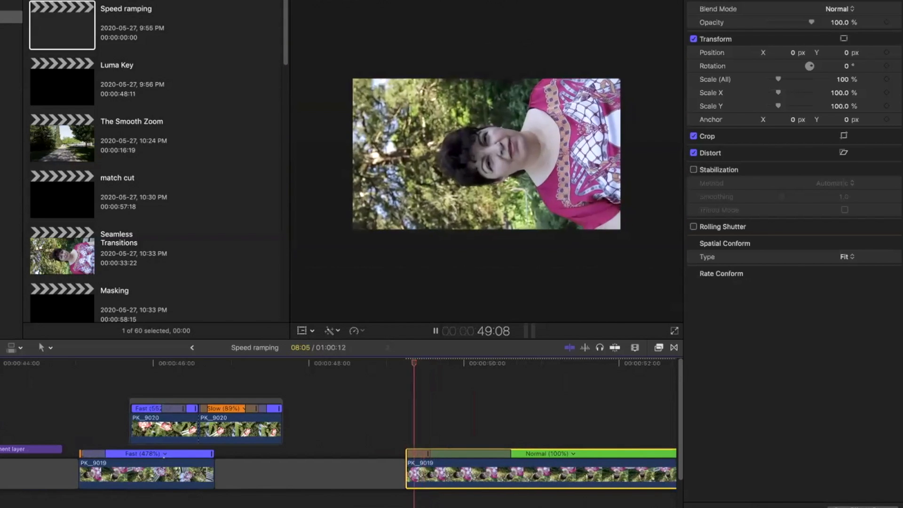
{"action": "key", "text": "space"}
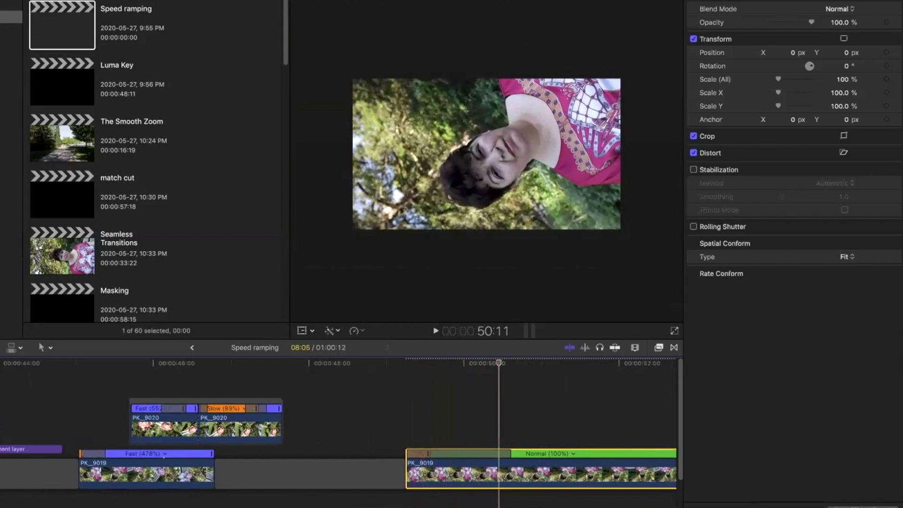
Step: Set the rest of PK_9019 after the slow opening to 4x speed and play the clip
{"action": "scroll", "coordinate": [338, 430], "scroll_direction": "right", "scroll_amount": 5}
{"action": "scroll", "coordinate": [373, 451], "scroll_direction": "right", "scroll_amount": 3}
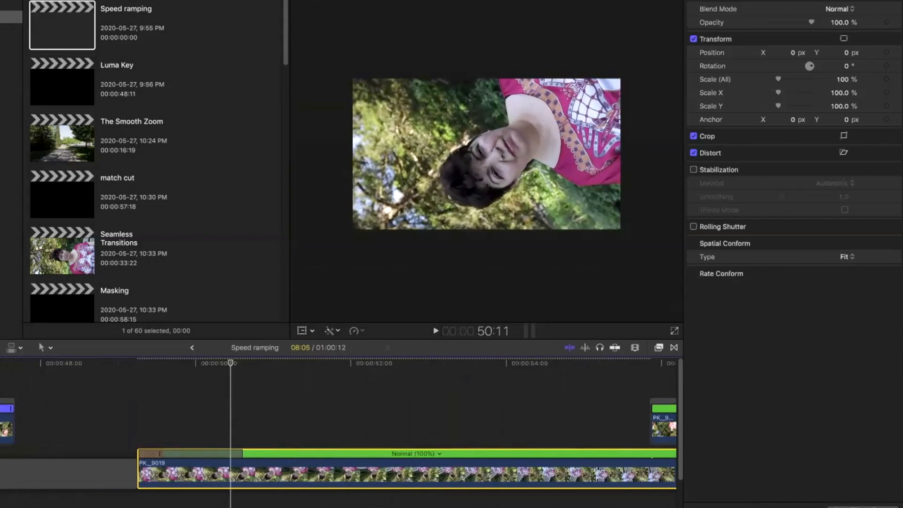
{"action": "left_click", "coordinate": [409, 454]}
{"action": "mouse_move", "coordinate": [429, 474]}
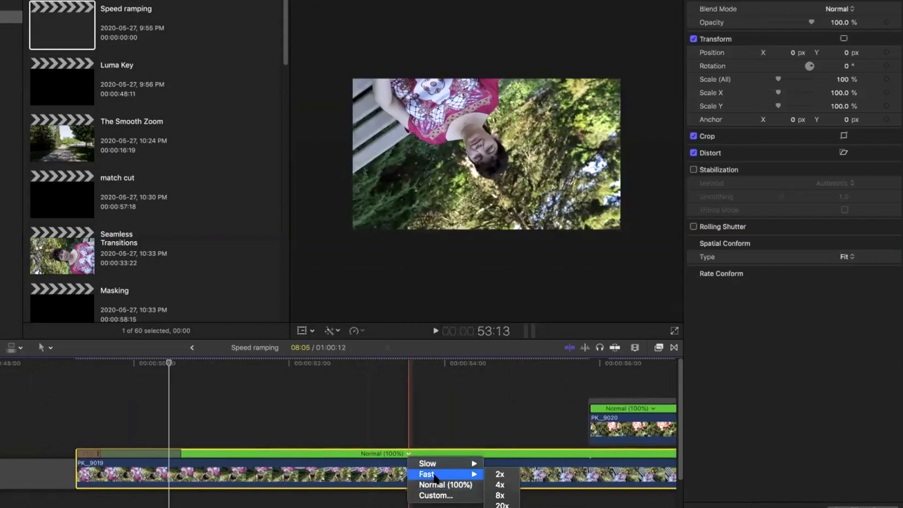
{"action": "left_click", "coordinate": [505, 485]}
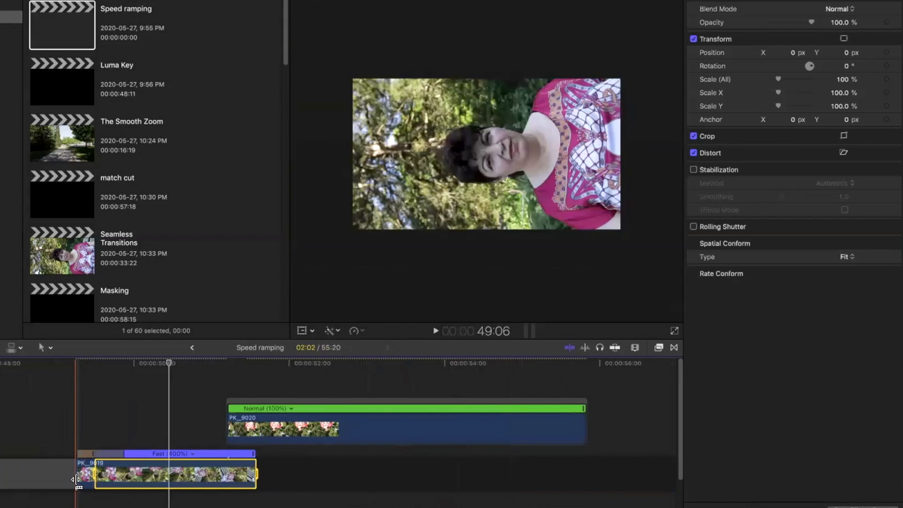
{"action": "key", "text": "space"}
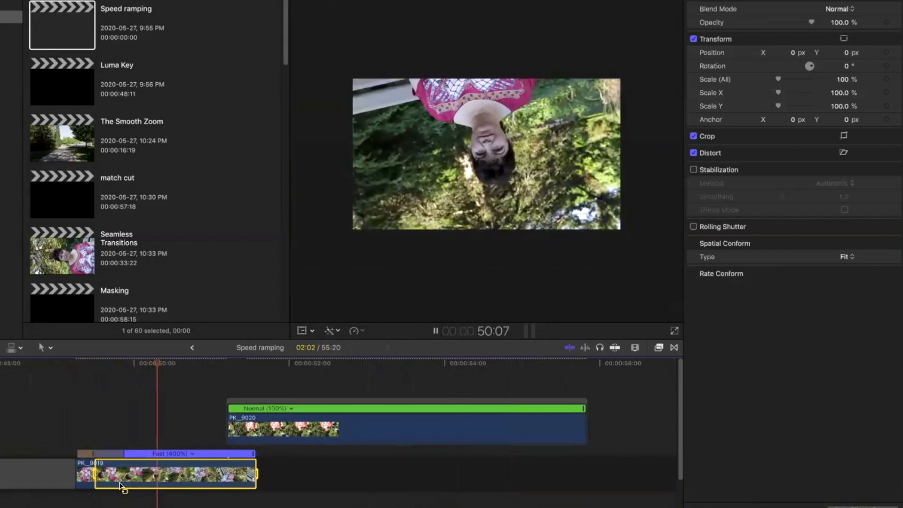
{"action": "key", "text": "space"}
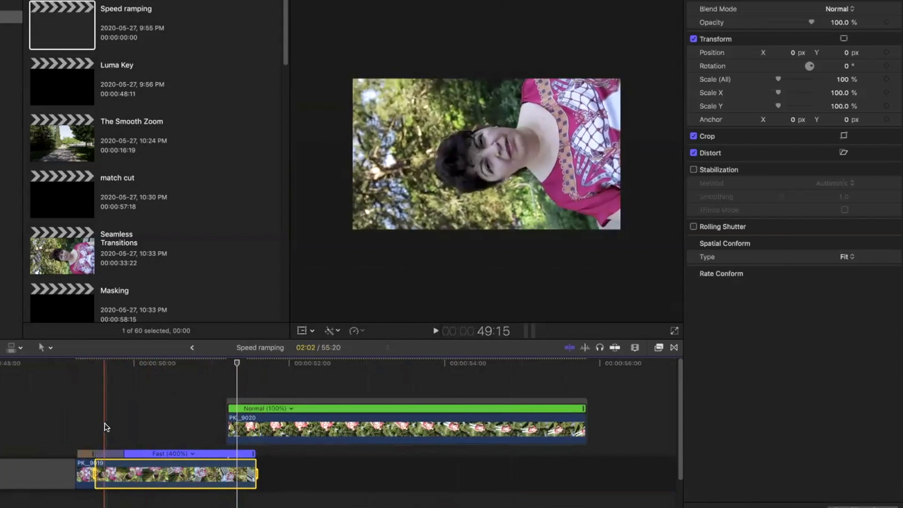
Step: Move the normal-speed PK_9020 earlier over PK_9019 so that it starts at about 50:01
{"action": "left_click", "coordinate": [125, 419]}
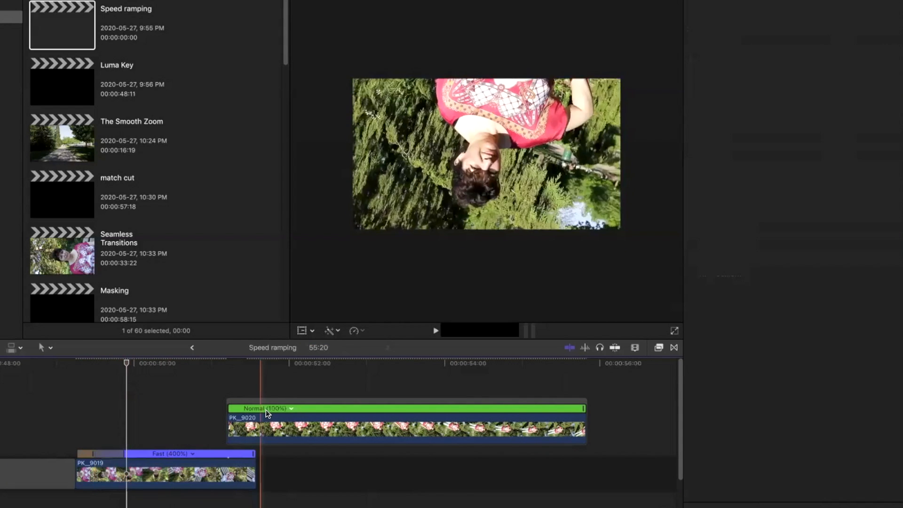
{"action": "left_click_drag", "start_coordinate": [264, 399], "coordinate": [168, 400]}
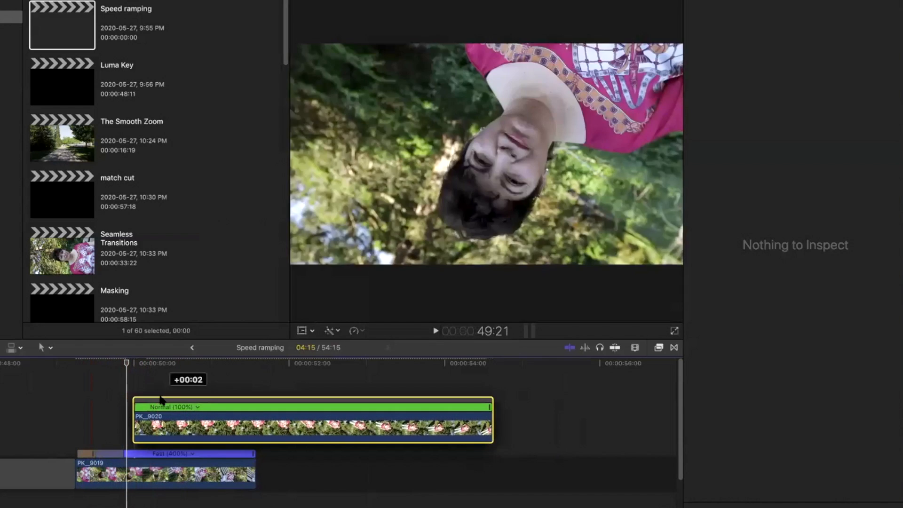
{"action": "left_click_drag", "start_coordinate": [141, 409], "coordinate": [143, 409]}
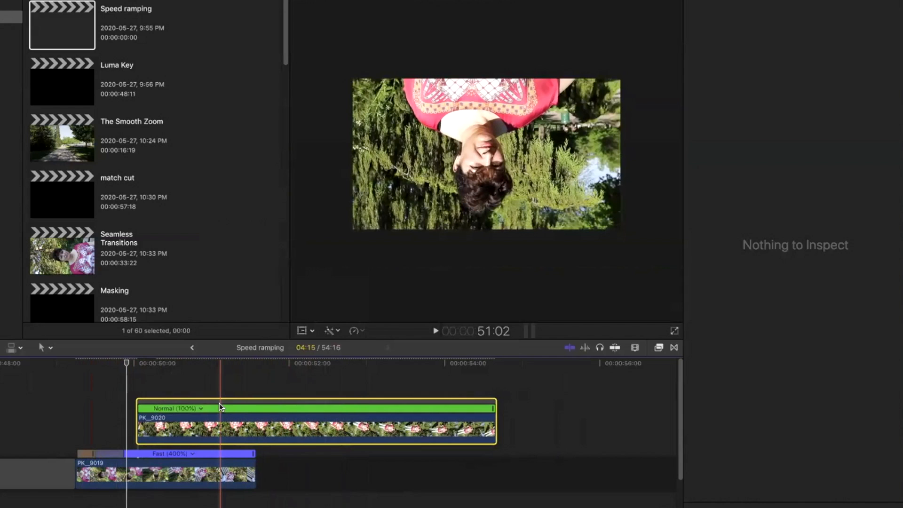
Step: Split the speed of PK_9020 at about 51:04 and set its first segment to 4x
{"action": "left_click", "coordinate": [236, 409]}
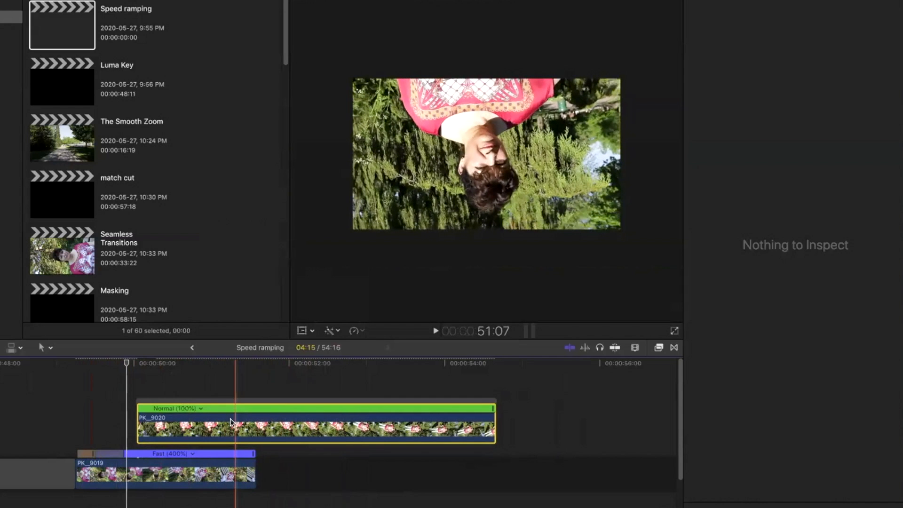
{"action": "key", "text": "shift+b"}
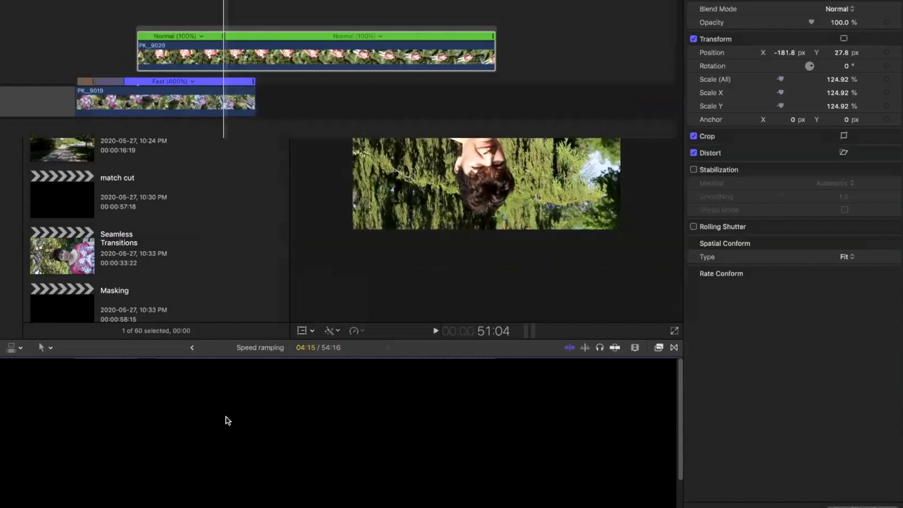
{"action": "left_click", "coordinate": [201, 409]}
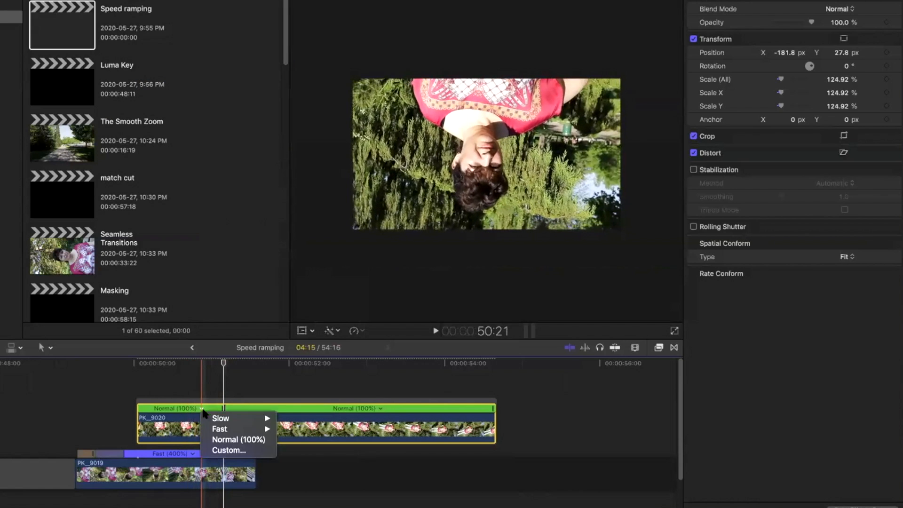
{"action": "mouse_move", "coordinate": [234, 430]}
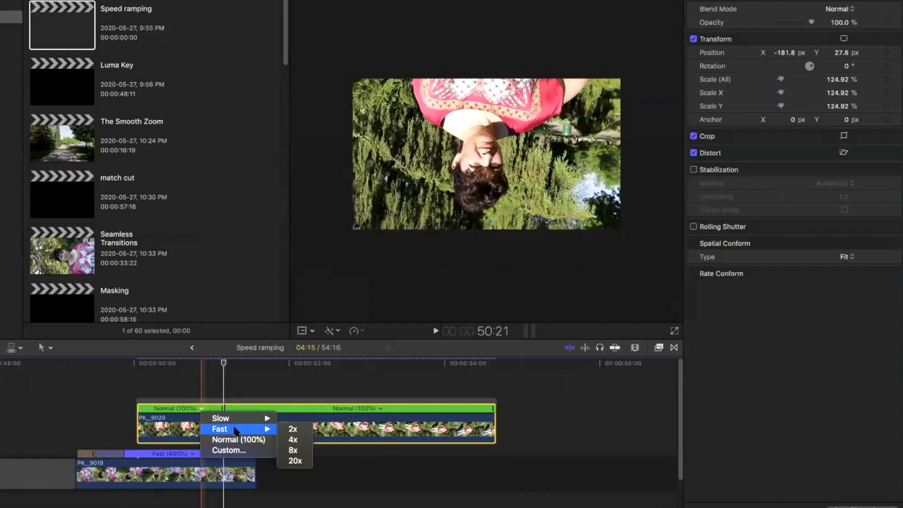
{"action": "left_click", "coordinate": [292, 439]}
Step: Move PK_9020 earlier to start at about 49:23 over PK_9019 and play the transition
{"action": "left_click_drag", "start_coordinate": [187, 399], "coordinate": [181, 398]}
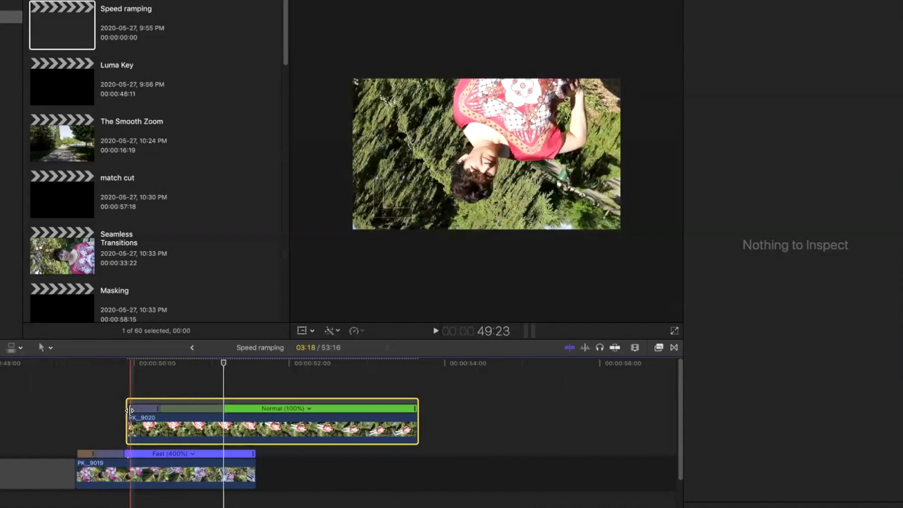
{"action": "left_click_drag", "start_coordinate": [137, 405], "coordinate": [137, 402]}
{"action": "key", "text": "space"}
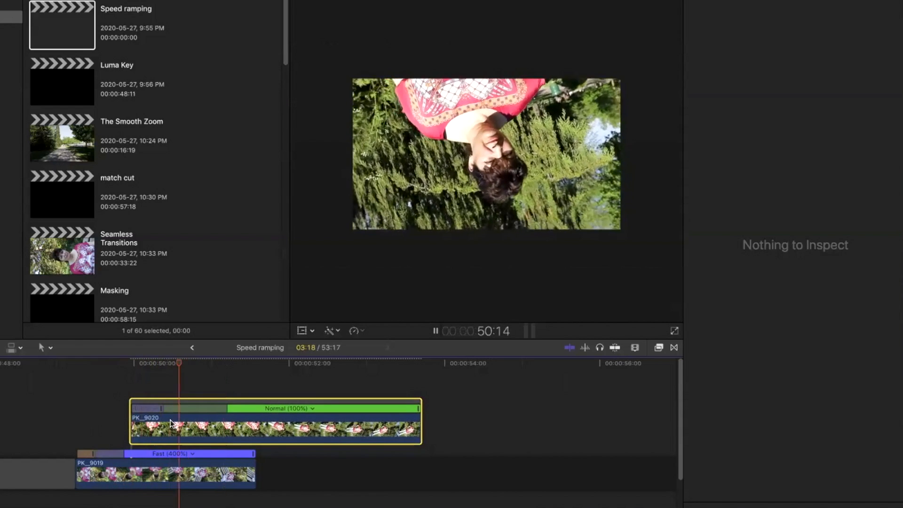
{"action": "key", "text": "space"}
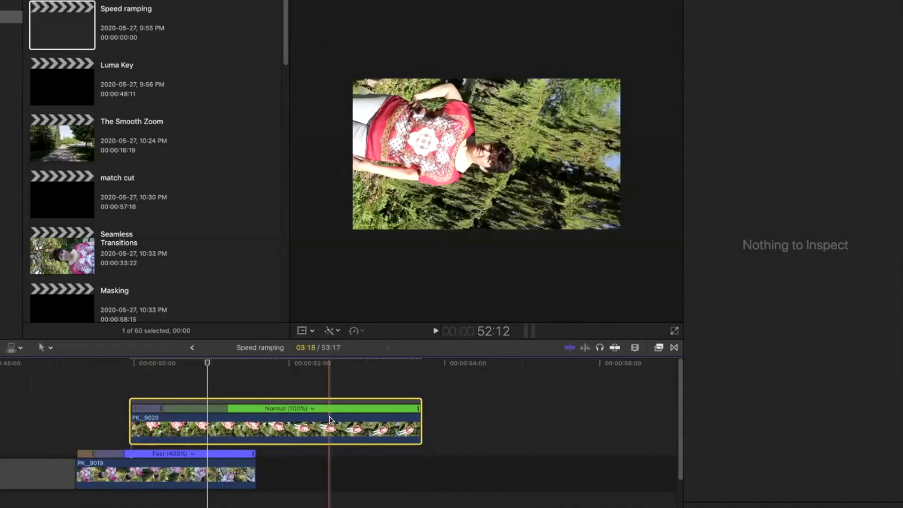
Step: Speed up PK_9020's second segment to 150%, shorten its fast opening segment slightly, and play the transition
{"action": "left_click_drag", "start_coordinate": [418, 408], "coordinate": [326, 410]}
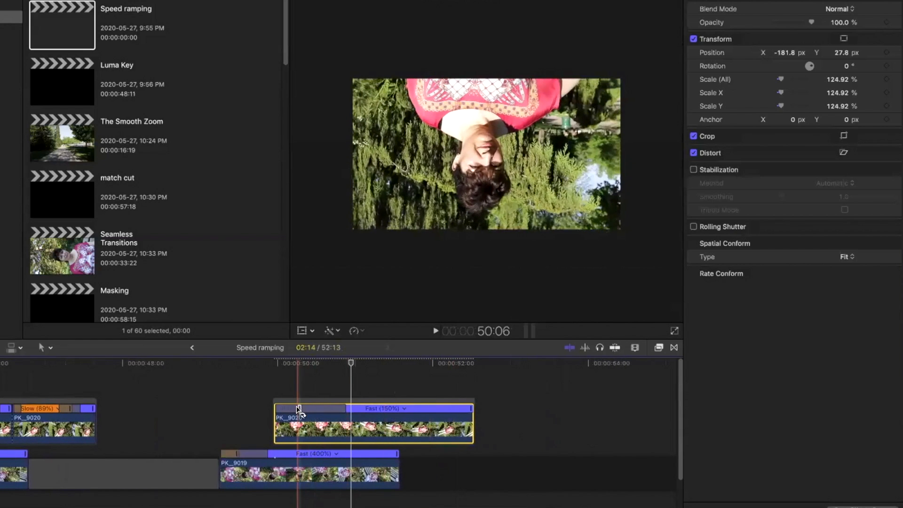
{"action": "left_click_drag", "start_coordinate": [300, 409], "coordinate": [296, 410]}
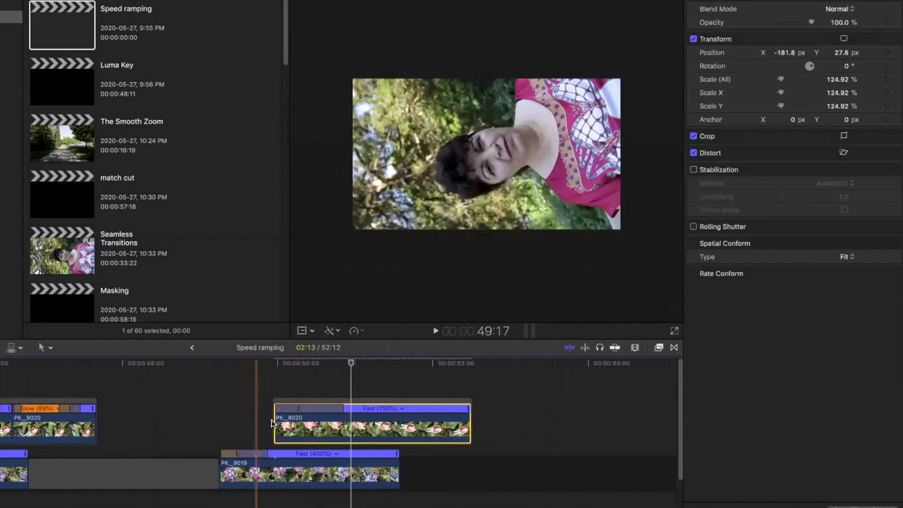
{"action": "key", "text": "space"}
{"action": "key", "text": "space"}
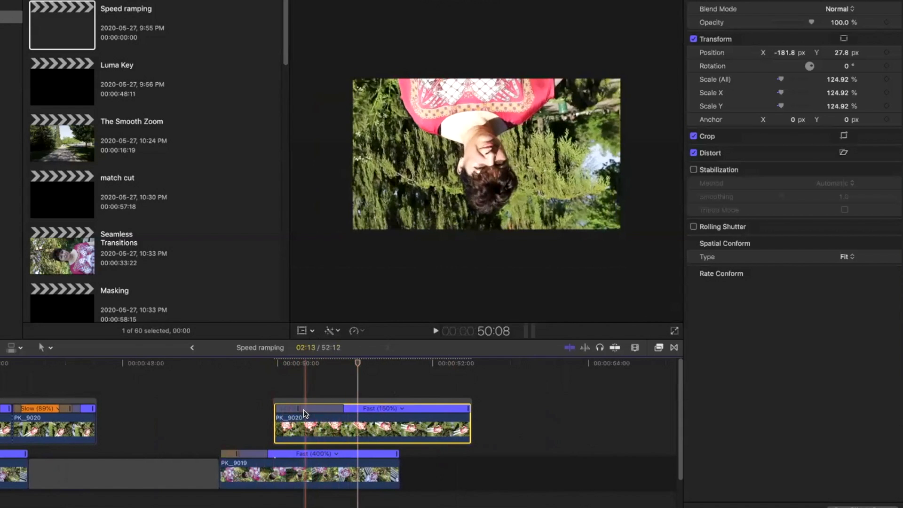
Step: Shorten PK_9020's fast opening segment a little more in two small adjustments, playing the transition after each one
{"action": "left_click_drag", "start_coordinate": [297, 410], "coordinate": [292, 414]}
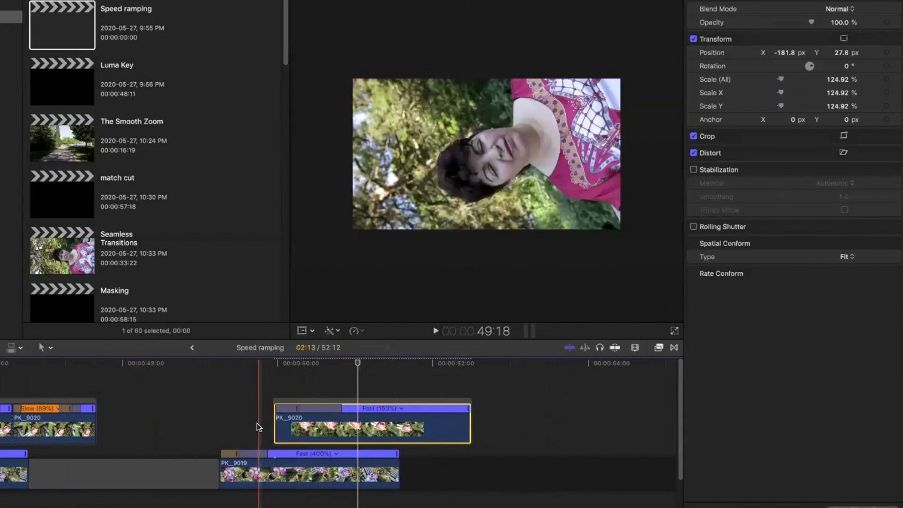
{"action": "key", "text": "space"}
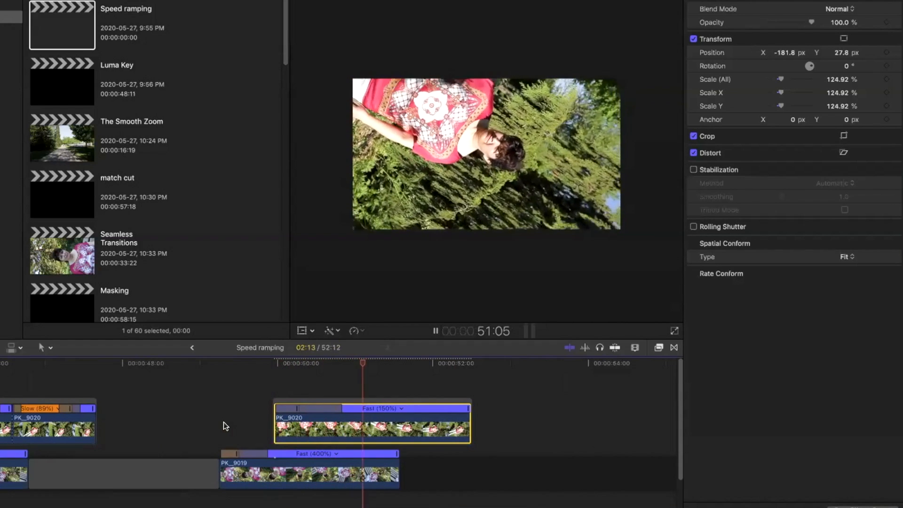
{"action": "key", "text": "space"}
{"action": "left_click_drag", "start_coordinate": [296, 408], "coordinate": [294, 408]}
{"action": "key", "text": "space"}
{"action": "key", "text": "space"}
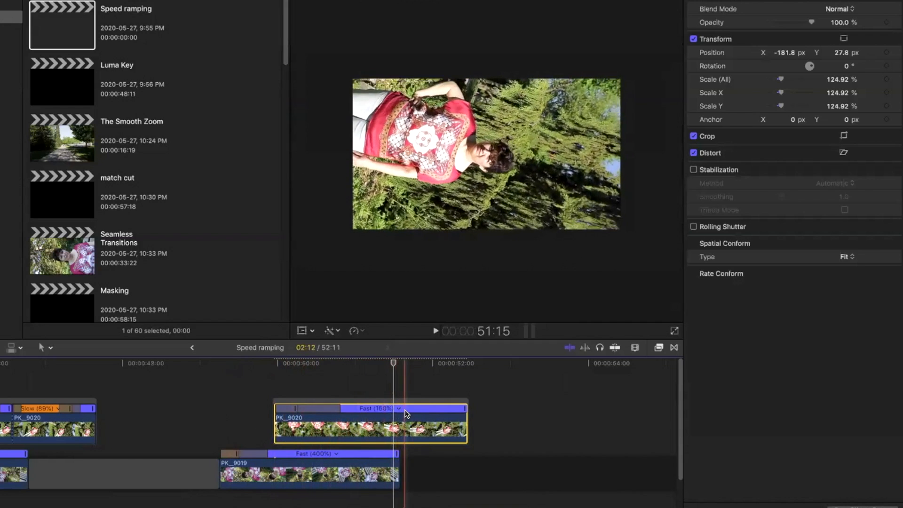
Step: Speed up PK_9020's second segment to 199% and play the transition
{"action": "left_click_drag", "start_coordinate": [462, 410], "coordinate": [424, 410]}
{"action": "key", "text": "space"}
{"action": "key", "text": "space"}
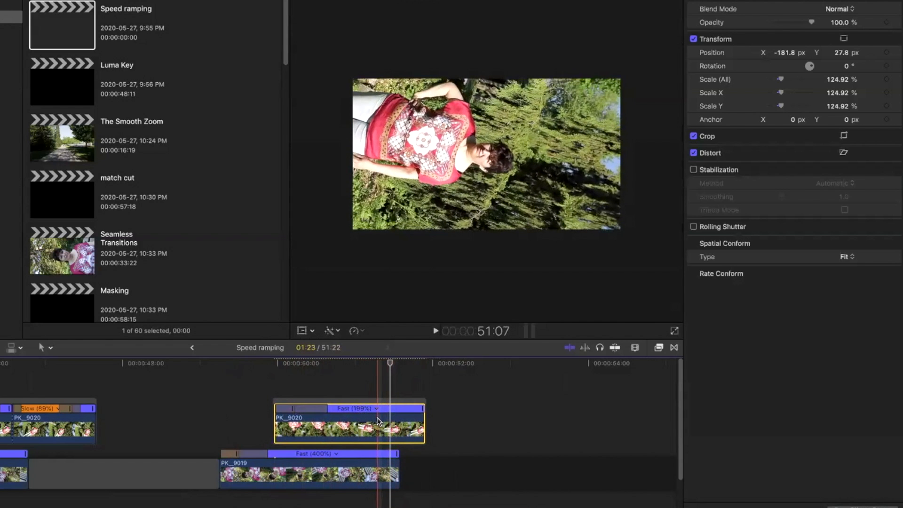
Step: Split PK_9020's speed at about 51:07 and 51:15, and slow the segment between the splits to 49%
{"action": "key", "text": "shift+b"}
{"action": "left_click", "coordinate": [377, 420]}
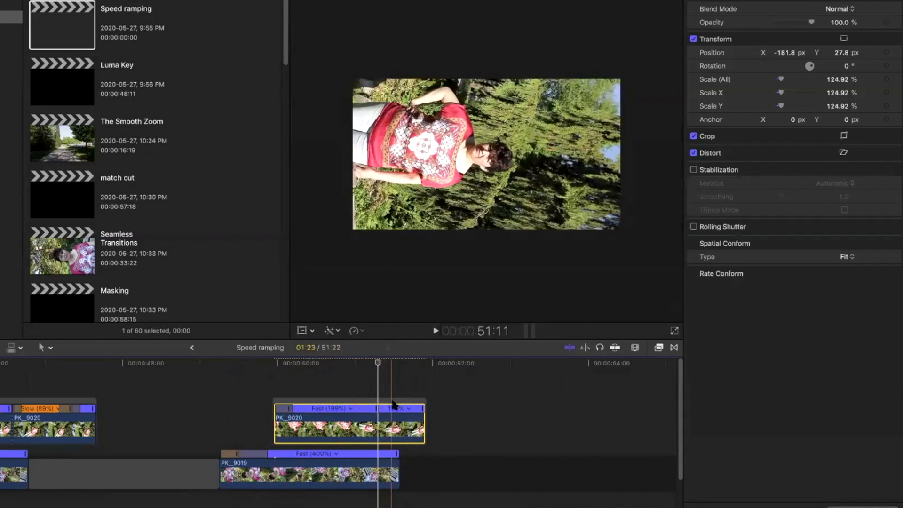
{"action": "left_click", "coordinate": [407, 429]}
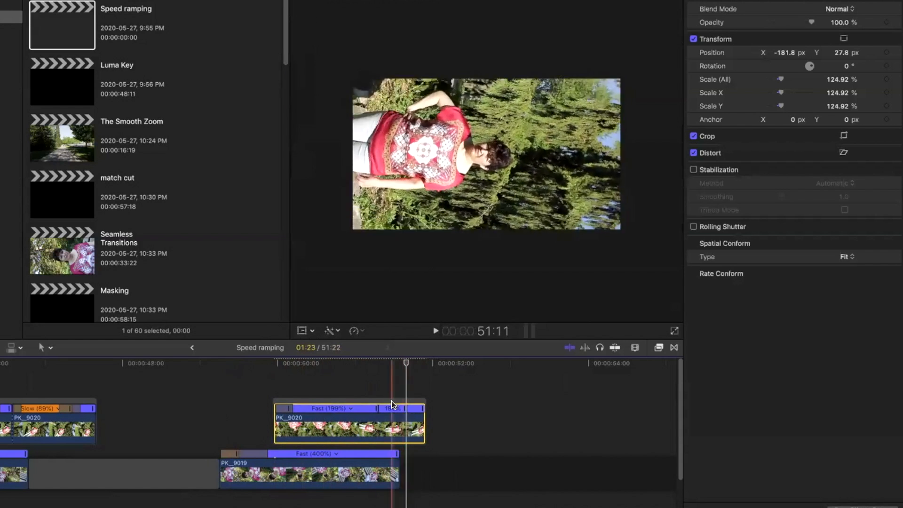
{"action": "left_click_drag", "start_coordinate": [403, 409], "coordinate": [546, 423]}
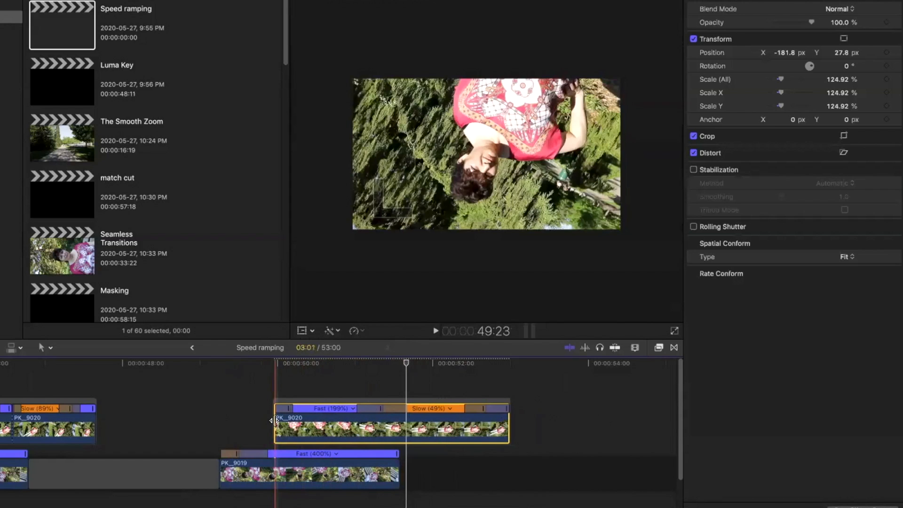
Step: Play the transition, and speed up PK_9020's second segment to 611% in two adjustments, replaying the transition after each
{"action": "key", "text": "space"}
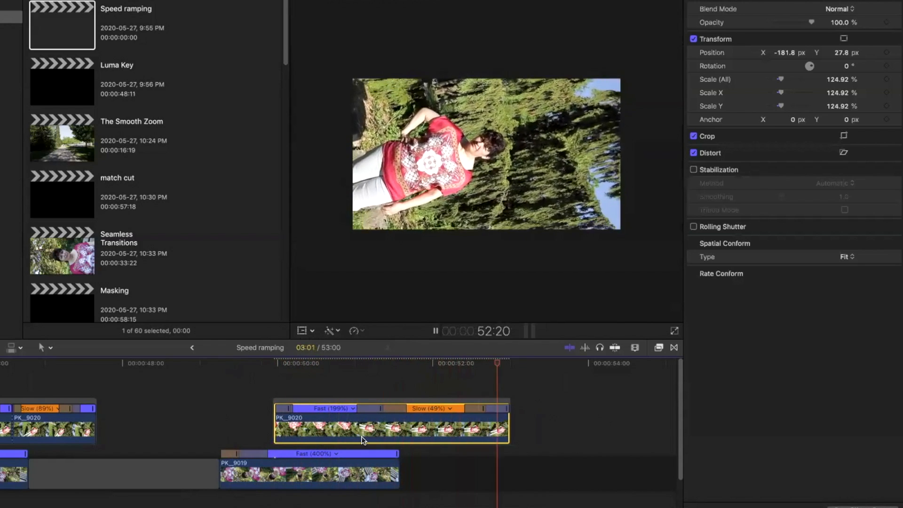
{"action": "left_click", "coordinate": [216, 429]}
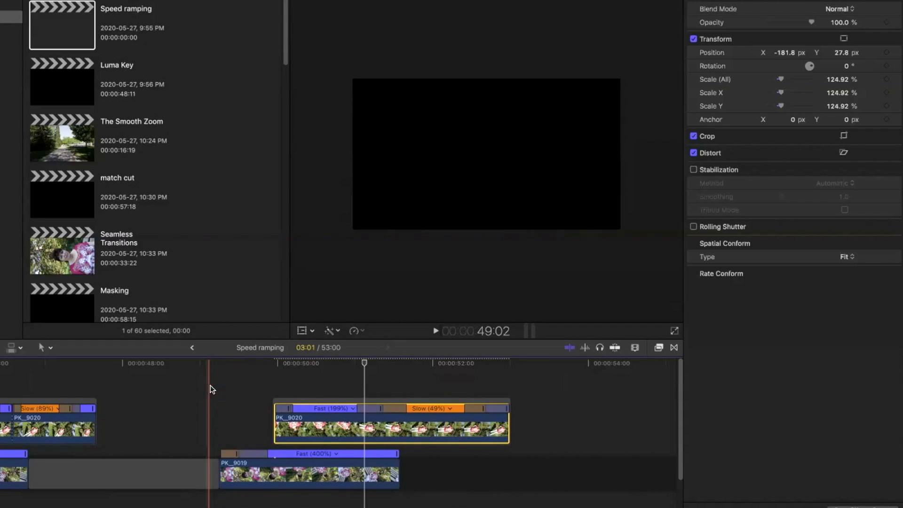
{"action": "key", "text": "space"}
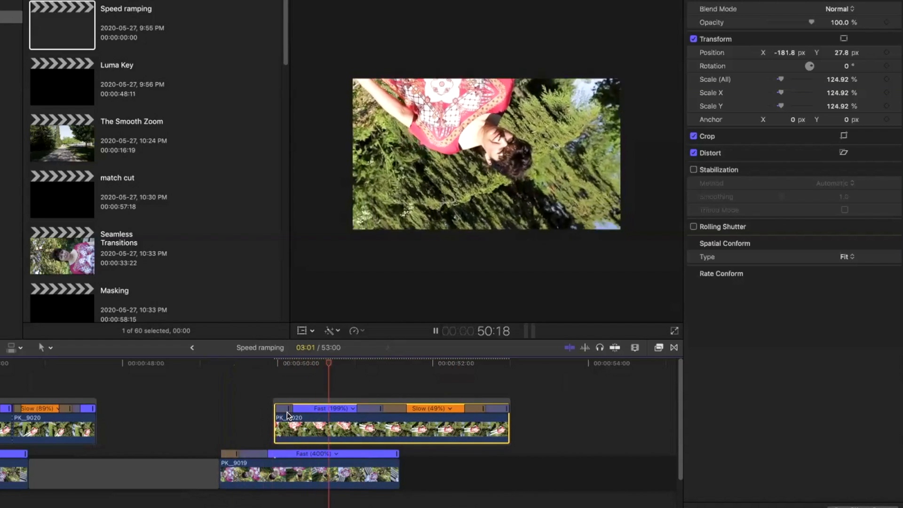
{"action": "key", "text": "space"}
{"action": "left_click_drag", "start_coordinate": [381, 409], "coordinate": [334, 410]}
{"action": "key", "text": "space"}
{"action": "key", "text": "space"}
{"action": "left_click_drag", "start_coordinate": [336, 410], "coordinate": [322, 410]}
{"action": "key", "text": "space"}
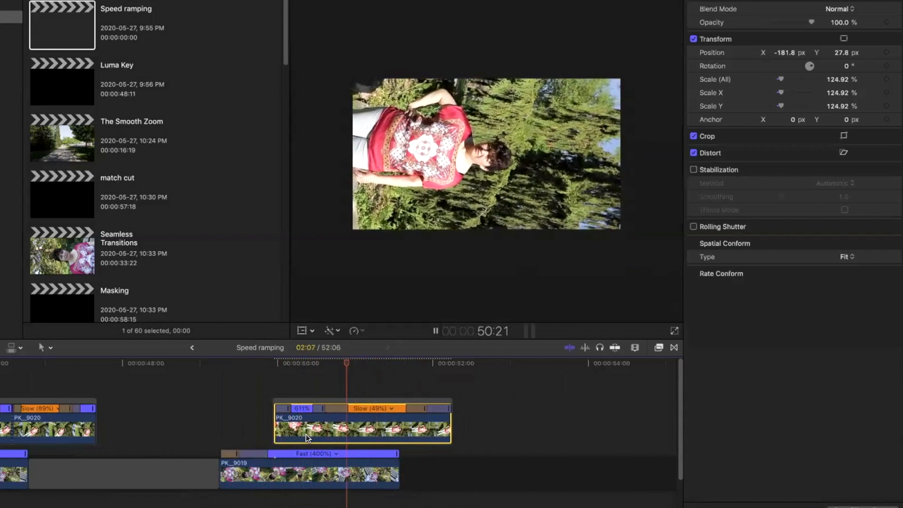
{"action": "key", "text": "space"}
Step: Shorten PK_9020's second segment a little more and speed up its slow segment to 65%, playing the transition between the changes
{"action": "left_click_drag", "start_coordinate": [323, 410], "coordinate": [306, 411]}
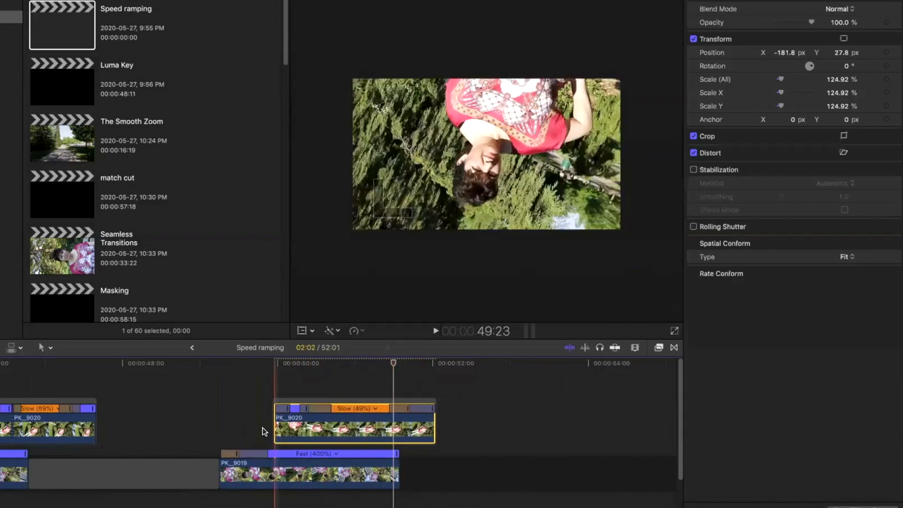
{"action": "key", "text": "space"}
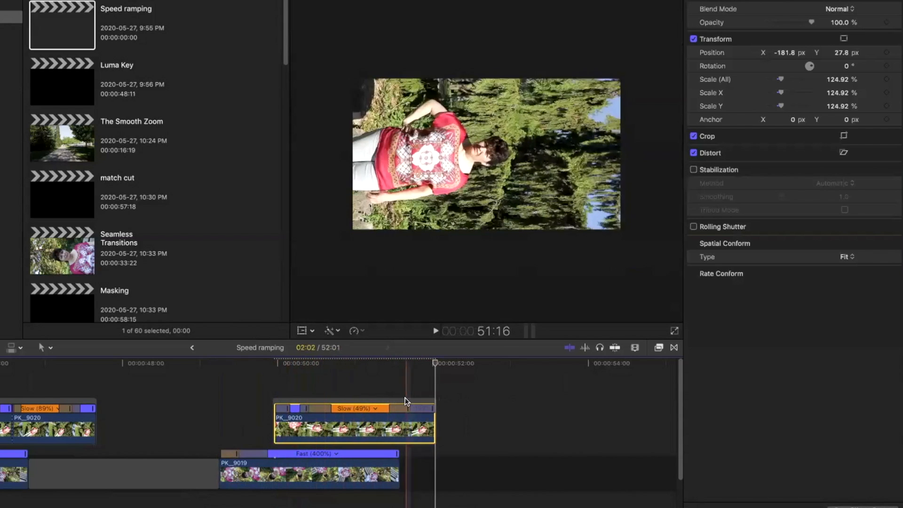
{"action": "left_click_drag", "start_coordinate": [408, 409], "coordinate": [404, 409]}
{"action": "key", "text": "space"}
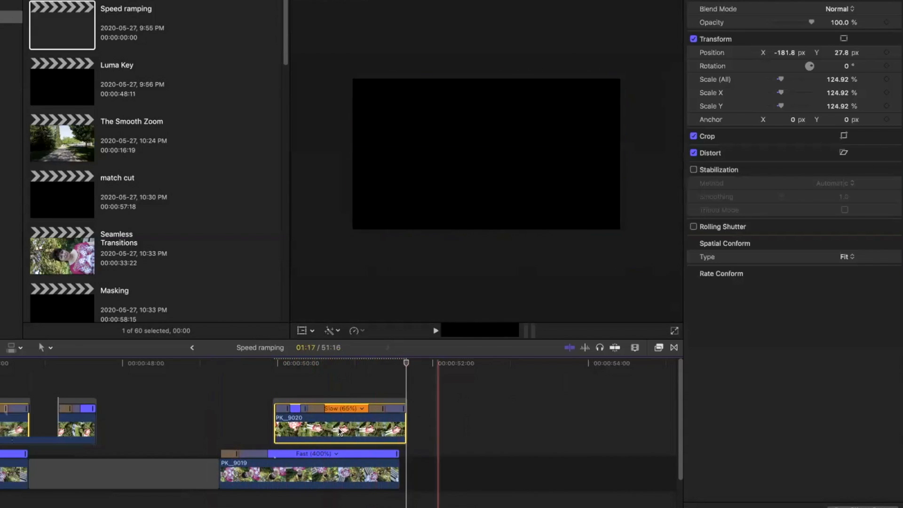
Step: Move the existing adjustment layer with the Radial blur above the overlap between the last PK_9019 and PK_9020 clips
{"action": "scroll", "coordinate": [434, 500], "scroll_direction": "left", "scroll_amount": 10}
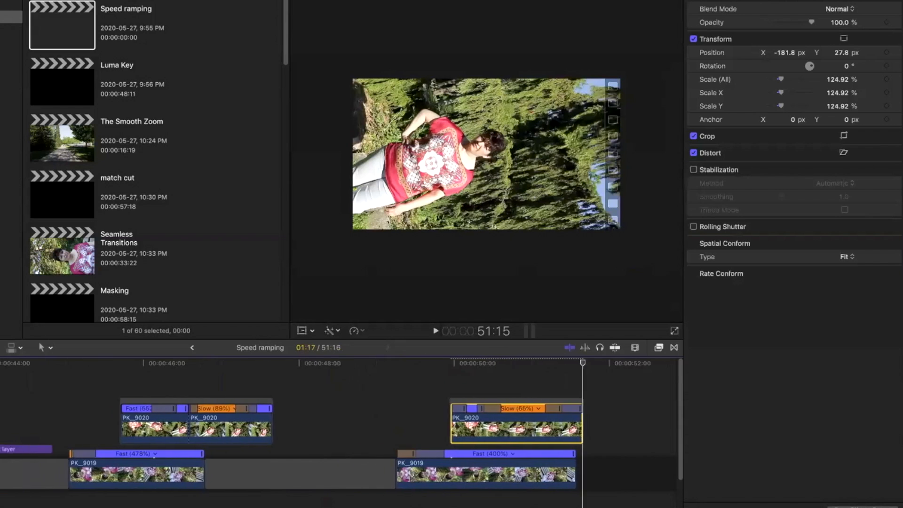
{"action": "scroll", "coordinate": [338, 423], "scroll_direction": "right", "scroll_amount": 5}
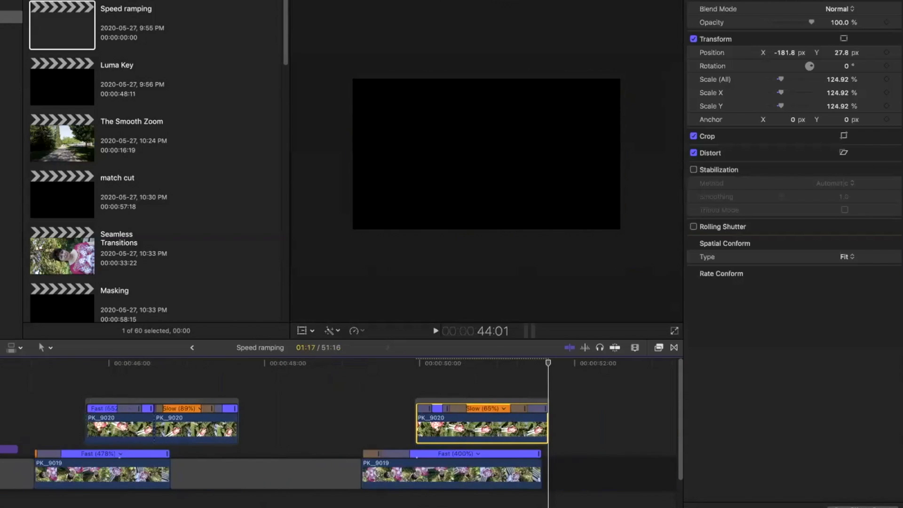
{"action": "left_click_drag", "start_coordinate": [1, 422], "coordinate": [405, 445]}
{"action": "left_click", "coordinate": [2, 449]}
{"action": "left_click_drag", "start_coordinate": [8, 449], "coordinate": [446, 388]}
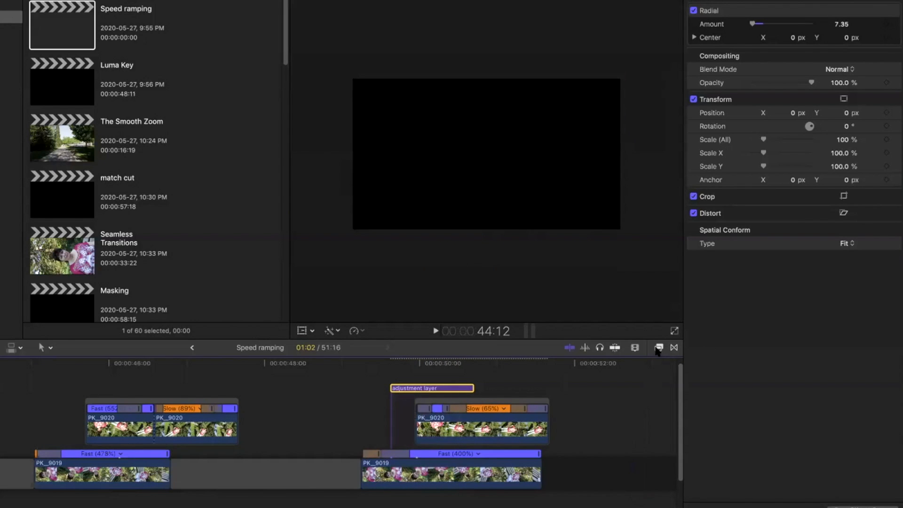
Step: Apply the Radial blur effect to the adjustment layer, and delete this second Radial effect again
{"action": "left_click", "coordinate": [659, 347]}
{"action": "scroll", "coordinate": [449, 427], "scroll_direction": "up", "scroll_amount": 5}
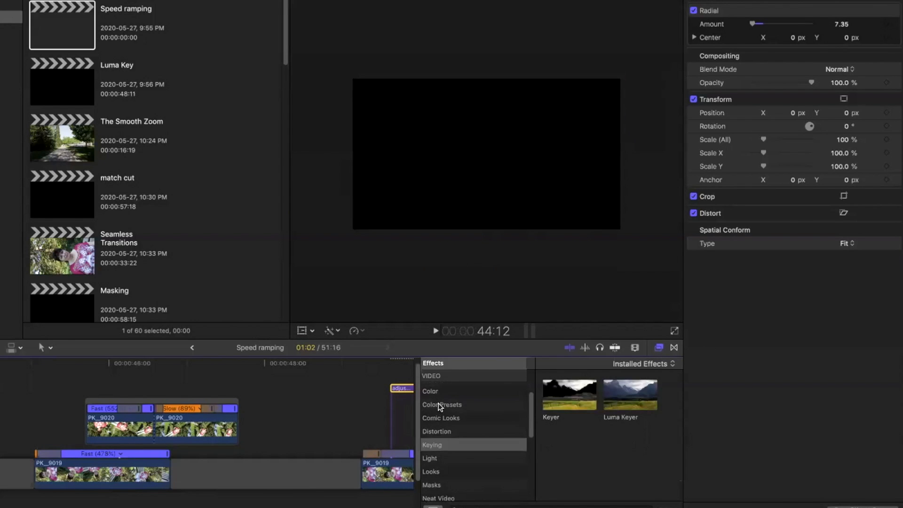
{"action": "left_click", "coordinate": [440, 440]}
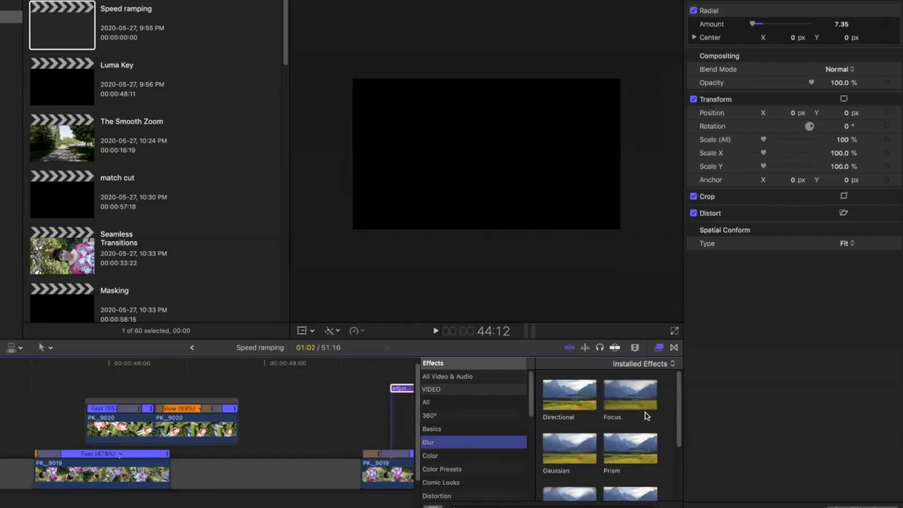
{"action": "scroll", "coordinate": [579, 449], "scroll_direction": "down", "scroll_amount": 2}
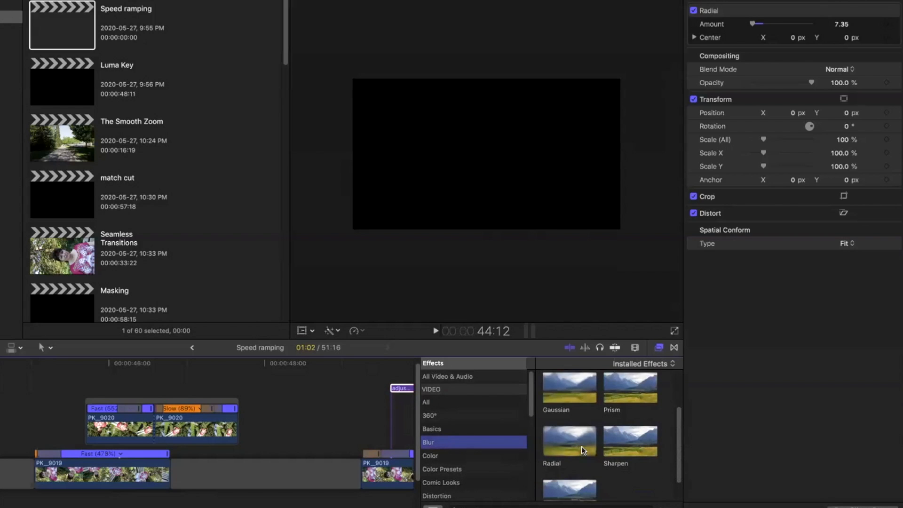
{"action": "left_click_drag", "start_coordinate": [547, 445], "coordinate": [402, 389]}
{"action": "left_click", "coordinate": [659, 348]}
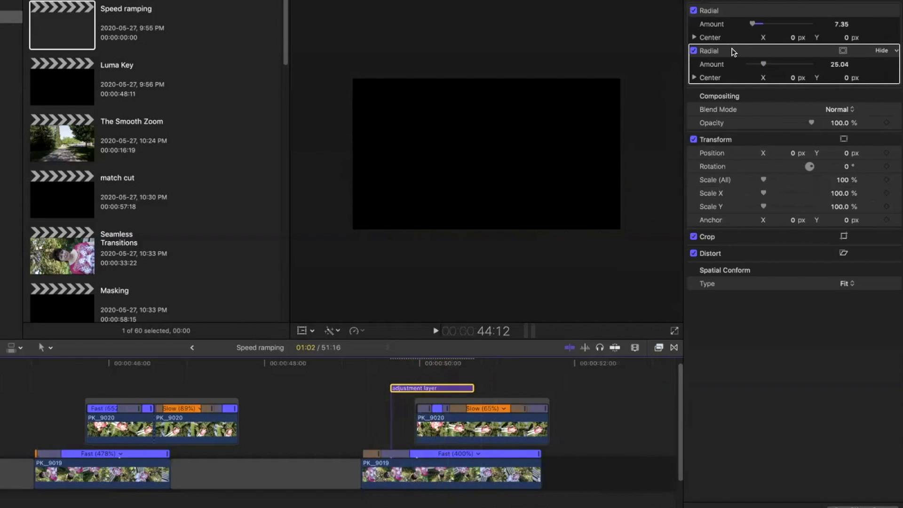
{"action": "key", "text": "Delete"}
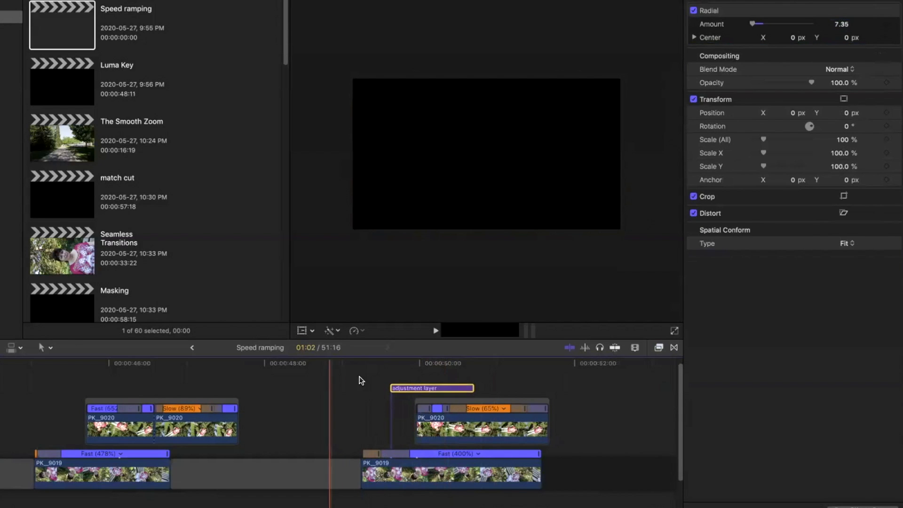
Step: Move the adjustment layer into the gap at about 48:00, before the last PK_9019 clip, and browse the titles library
{"action": "left_click_drag", "start_coordinate": [424, 388], "coordinate": [299, 450]}
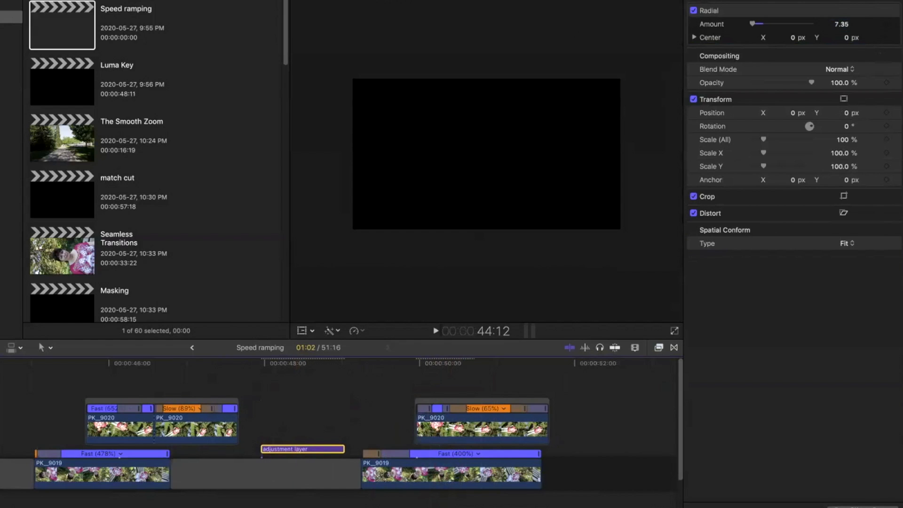
{"action": "key", "text": "alt+super+1"}
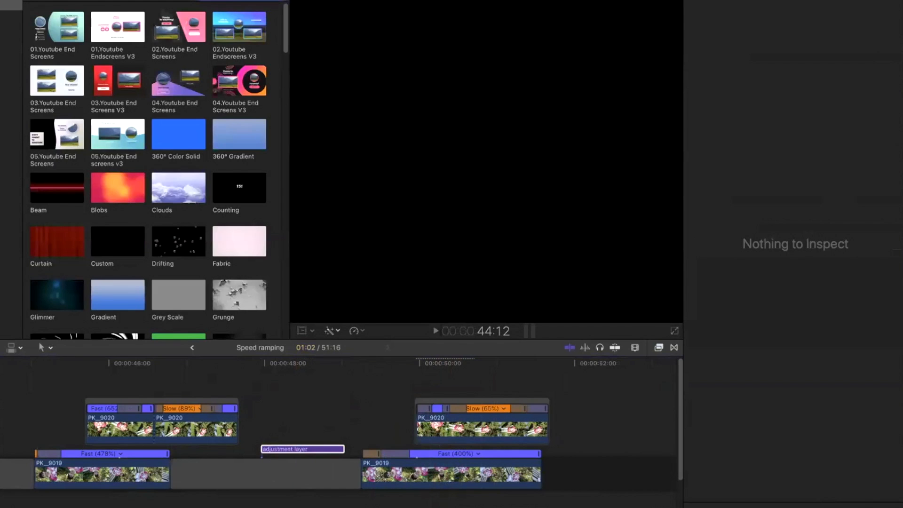
{"action": "left_click", "coordinate": [5, 9]}
{"action": "scroll", "coordinate": [131, 176], "scroll_direction": "down", "scroll_amount": 3}
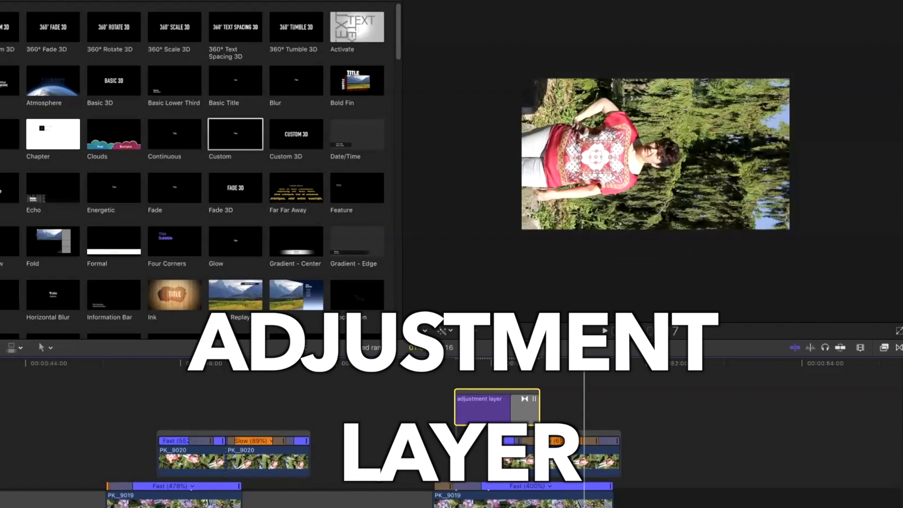
Step: Switch to Motion, create a blank Final Cut Title project, and delete its Type Text Here layer
{"action": "left_click", "coordinate": [427, 282]}
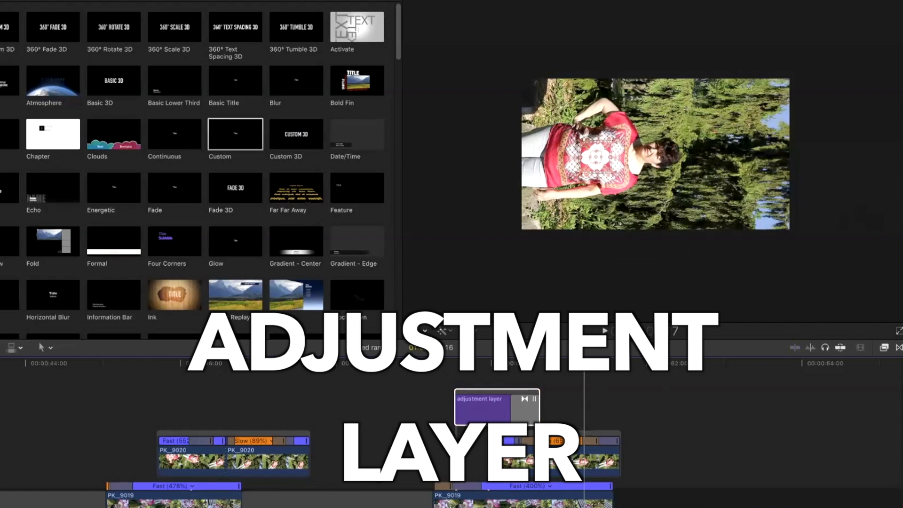
{"action": "left_click_drag", "start_coordinate": [902, 74], "coordinate": [514, 19]}
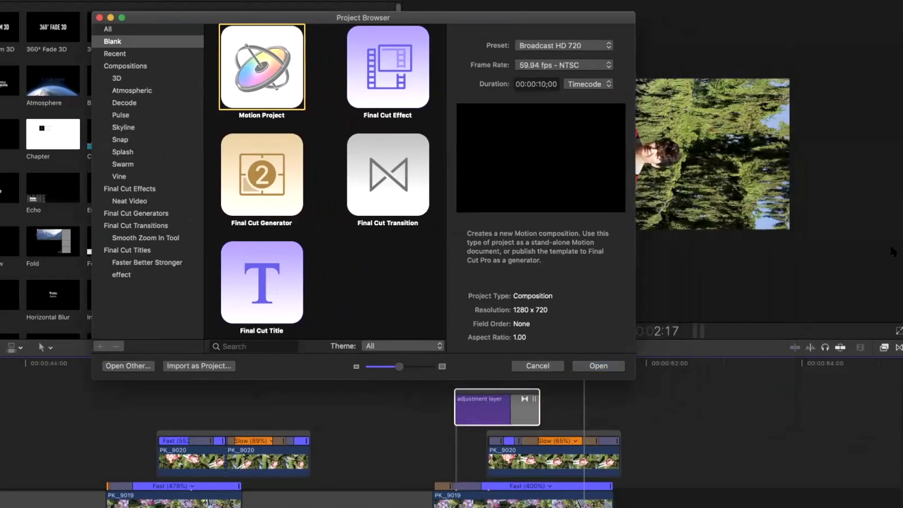
{"action": "left_click", "coordinate": [284, 280]}
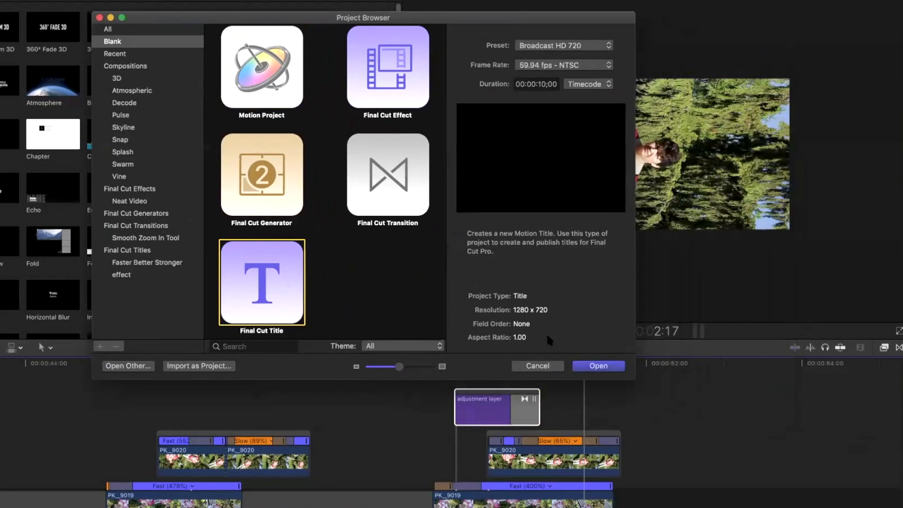
{"action": "left_click", "coordinate": [600, 367]}
{"action": "left_click", "coordinate": [218, 54]}
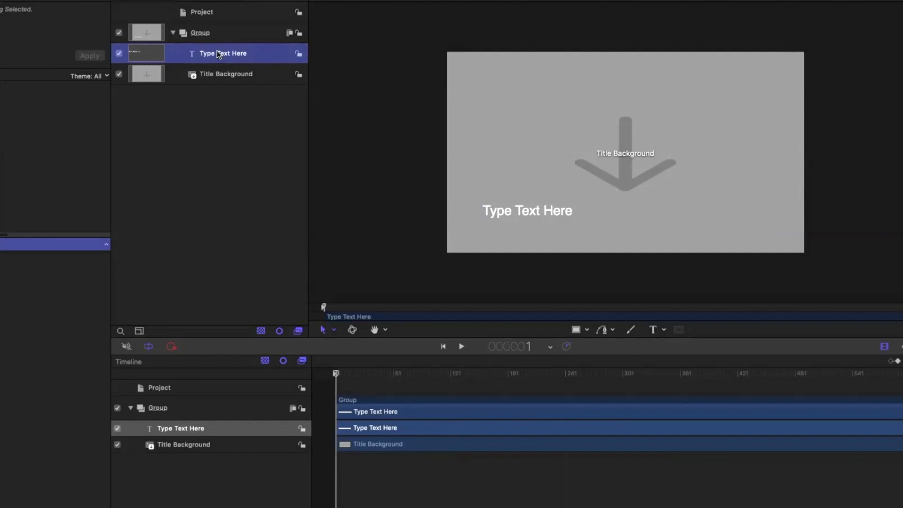
{"action": "key", "text": "Delete"}
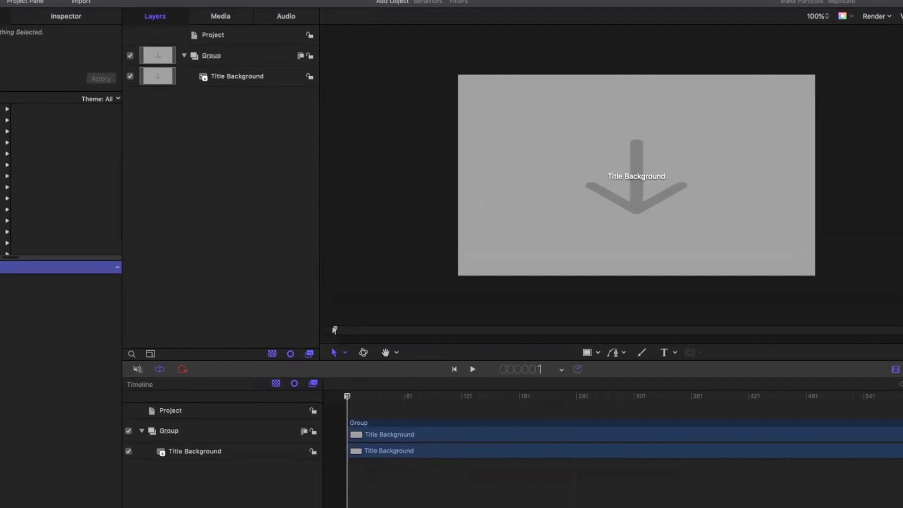
Step: Try to publish the title as a template named "adjustment layer" in the effect category, and close the project without saving
{"action": "left_click", "coordinate": [0, 0]}
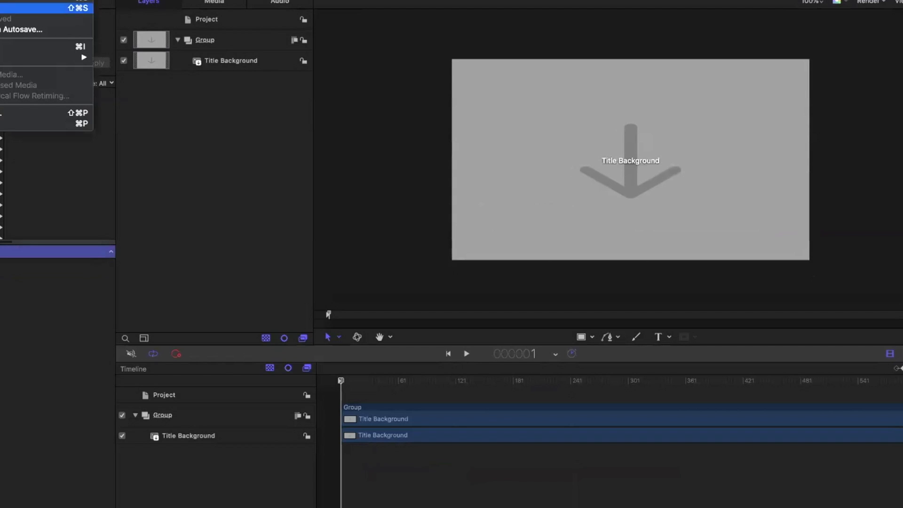
{"action": "left_click", "coordinate": [3, 8]}
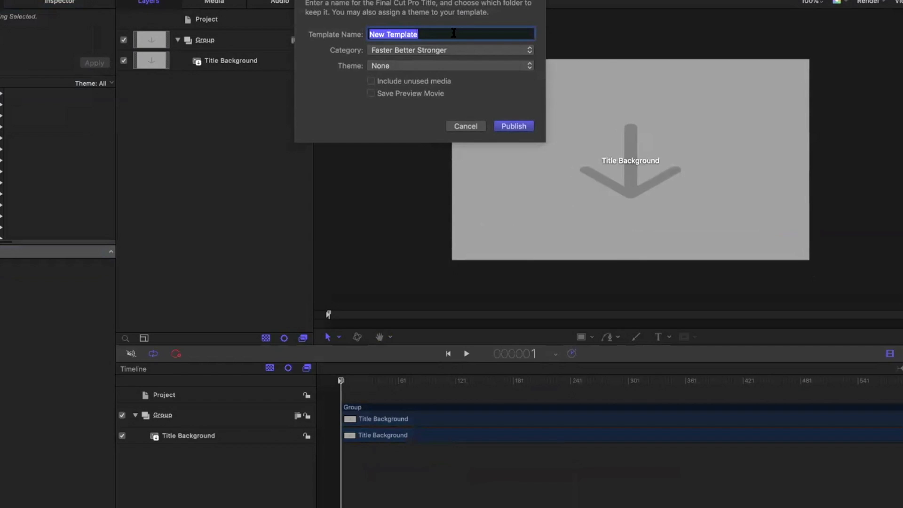
{"action": "type", "text": "adjustment layer"}
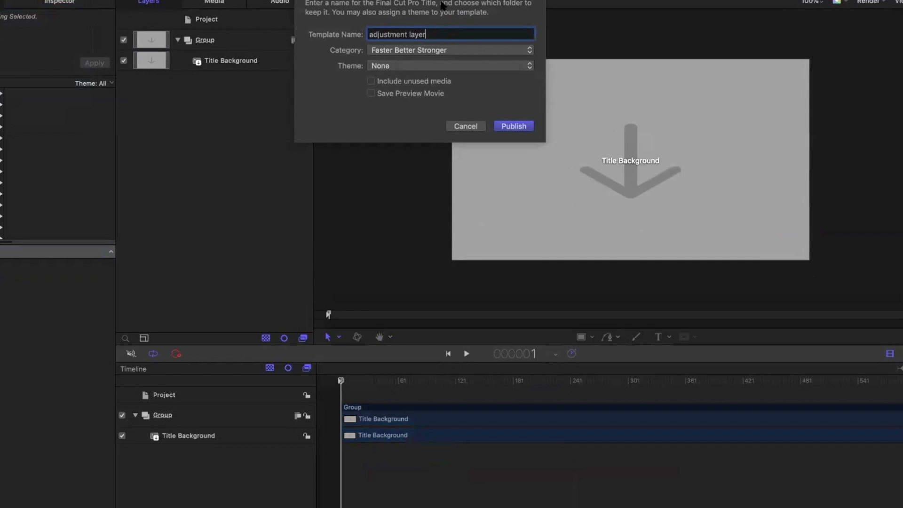
{"action": "left_click", "coordinate": [457, 49]}
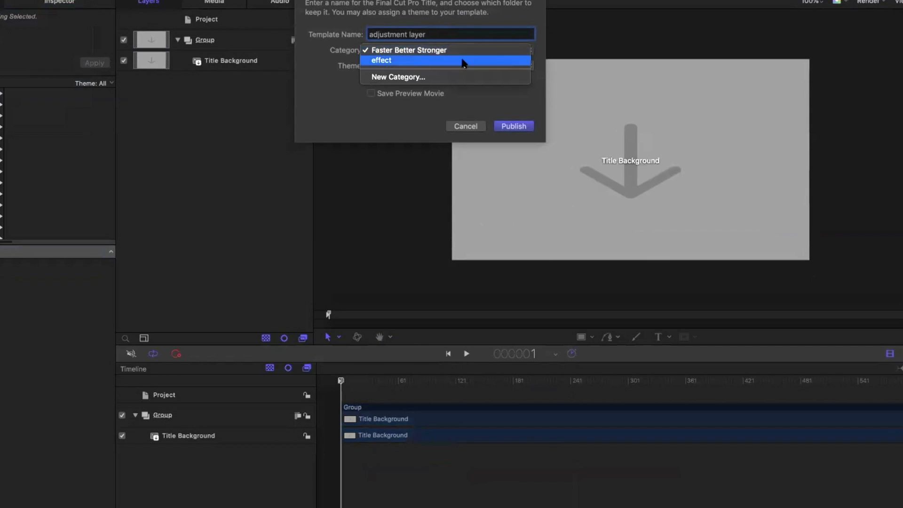
{"action": "left_click", "coordinate": [489, 60]}
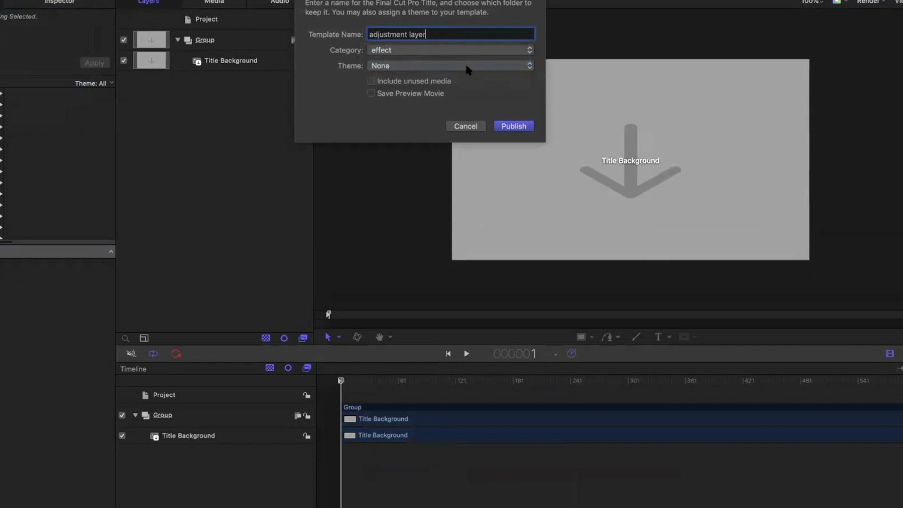
{"action": "left_click", "coordinate": [522, 130]}
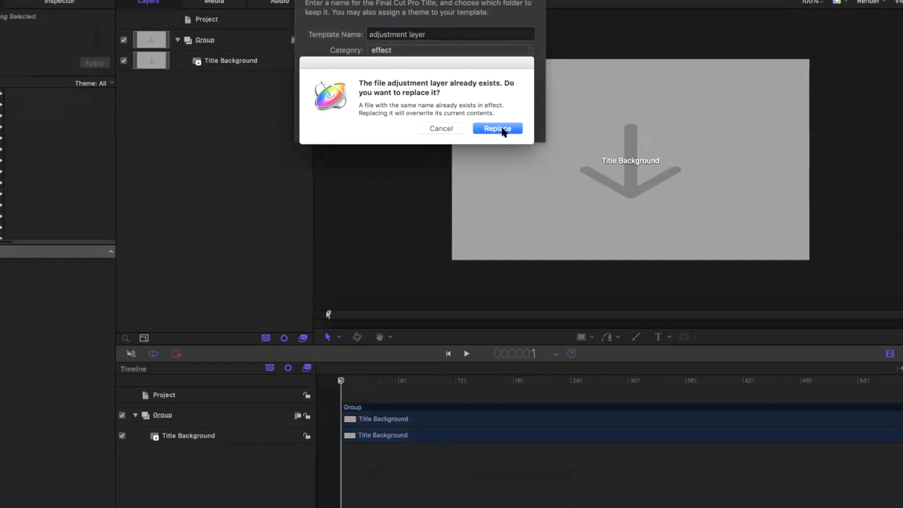
{"action": "left_click", "coordinate": [445, 132]}
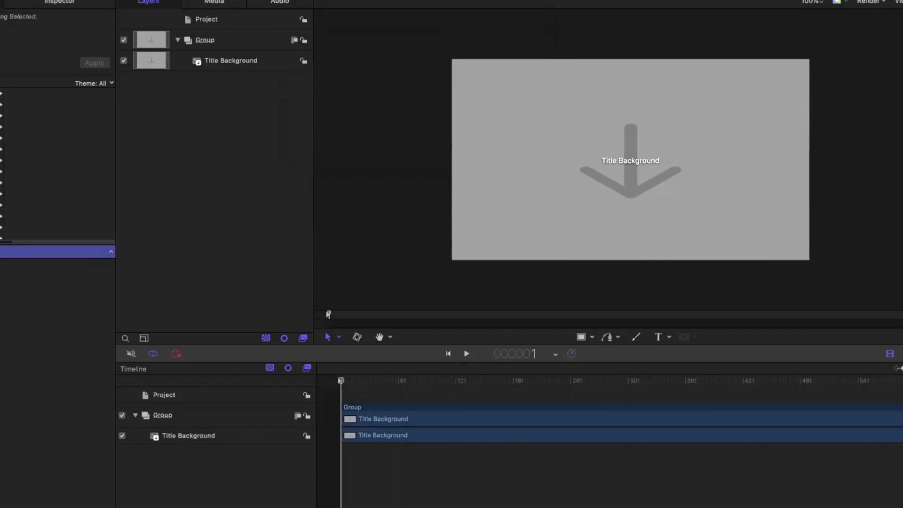
{"action": "key", "text": "super+w"}
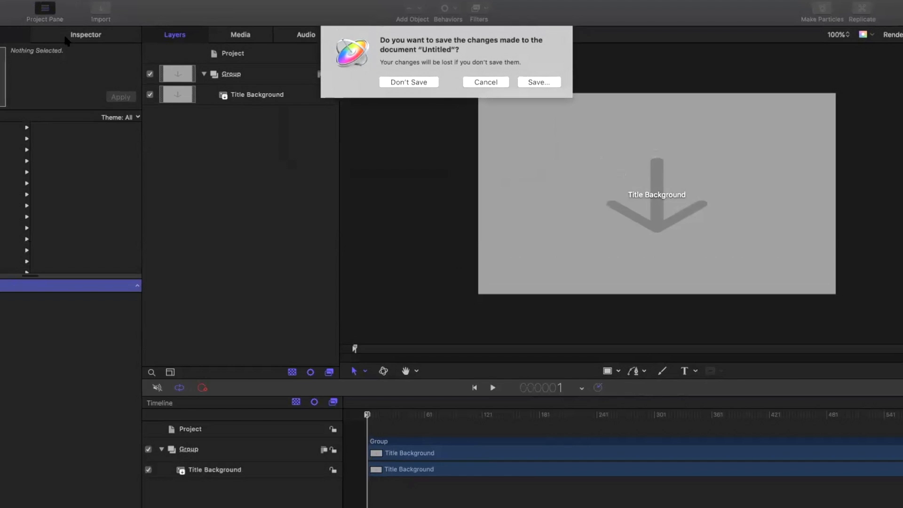
{"action": "left_click", "coordinate": [416, 81]}
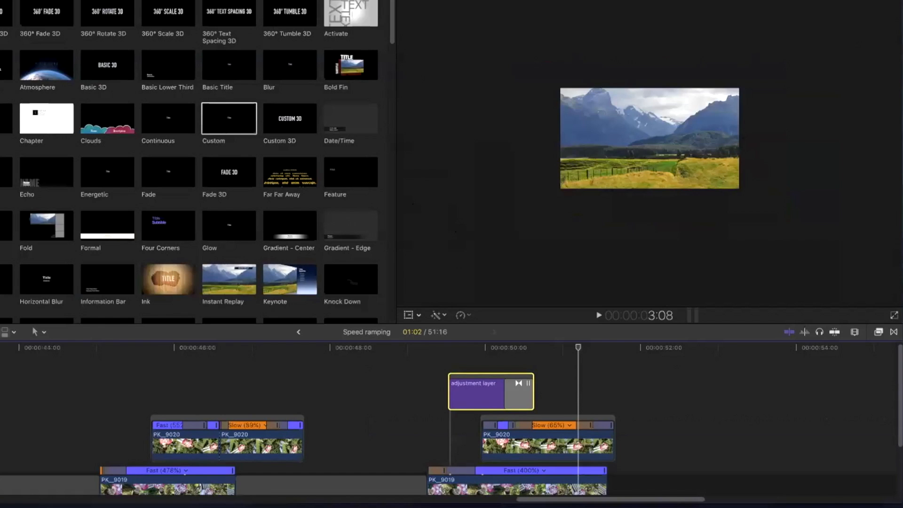
Step: In Final Cut Pro, place a new adjustment layer title above the last PK_9019 clip's start and delete the old adjustment layer
{"action": "left_click_drag", "start_coordinate": [227, 280], "coordinate": [430, 372]}
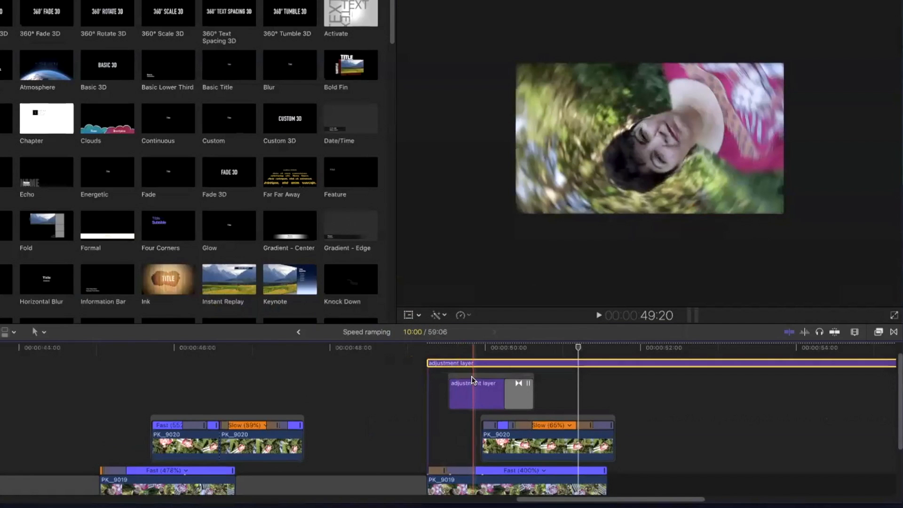
{"action": "left_click", "coordinate": [473, 380]}
{"action": "key", "text": "Delete"}
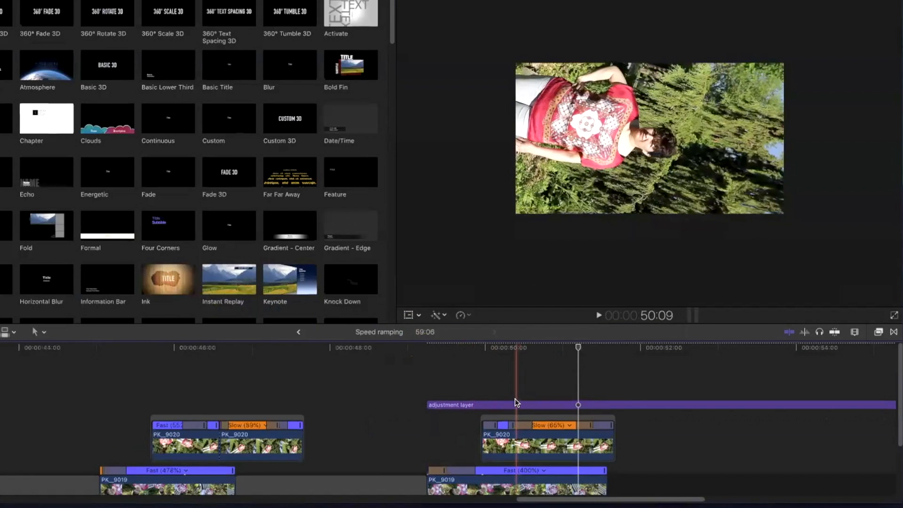
Step: Cut the new adjustment layer to about 1:04 long, delete the remainder, and shift the layer over the start of PK_9020
{"action": "key", "text": "b"}
{"action": "left_click", "coordinate": [519, 404]}
{"action": "key", "text": "a"}
{"action": "left_click", "coordinate": [559, 405]}
{"action": "key", "text": "Delete"}
{"action": "left_click_drag", "start_coordinate": [483, 407], "coordinate": [519, 408]}
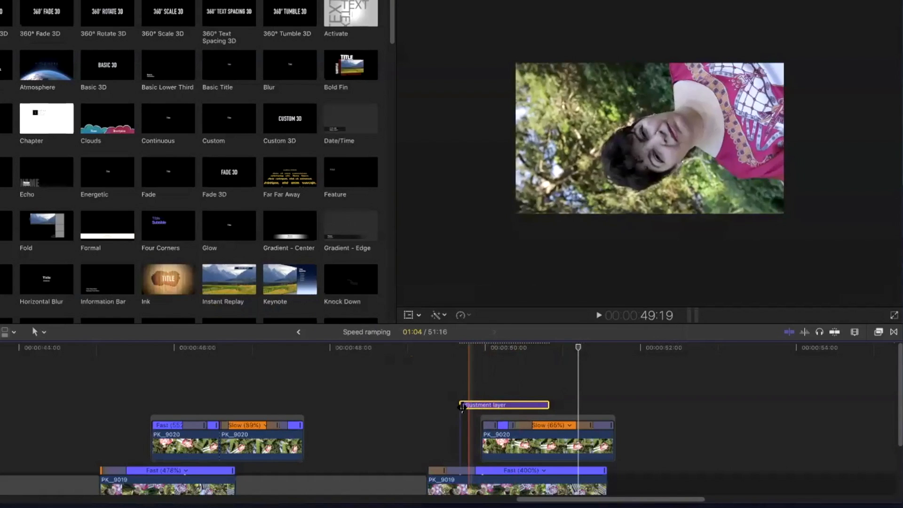
Step: Trim both ends of the adjustment layer to about 21 frames across the cut from PK_9019 to PK_9020 and play the transition
{"action": "left_click_drag", "start_coordinate": [460, 403], "coordinate": [467, 403]}
{"action": "left_click_drag", "start_coordinate": [544, 404], "coordinate": [527, 404]}
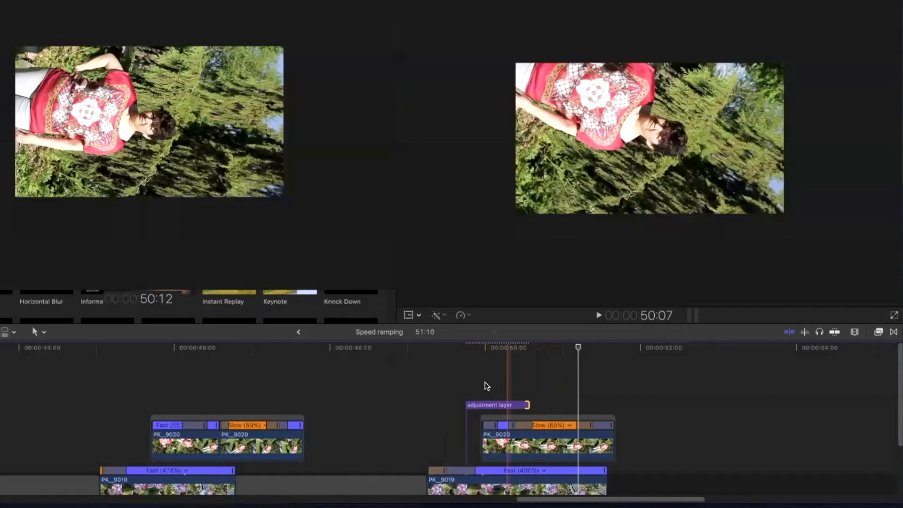
{"action": "left_click_drag", "start_coordinate": [526, 404], "coordinate": [512, 407]}
{"action": "left_click_drag", "start_coordinate": [511, 408], "coordinate": [449, 414]}
{"action": "key", "text": "space"}
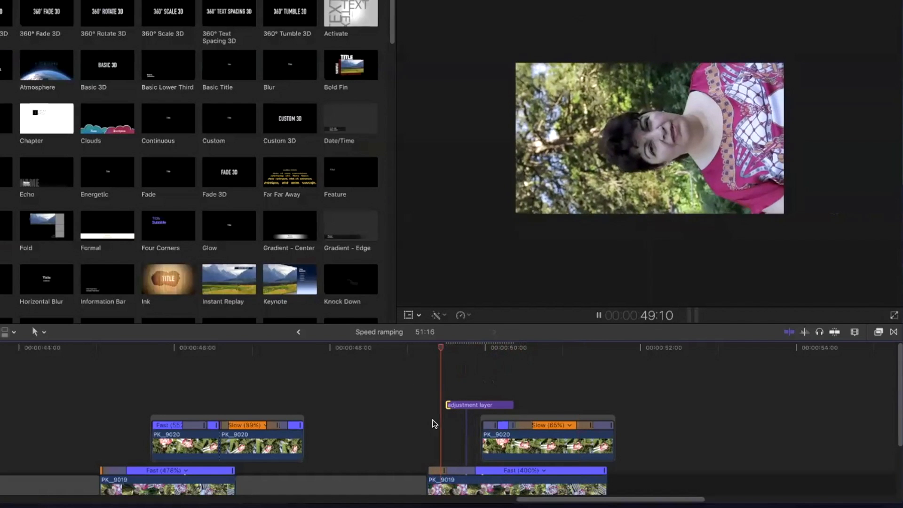
{"action": "key", "text": "space"}
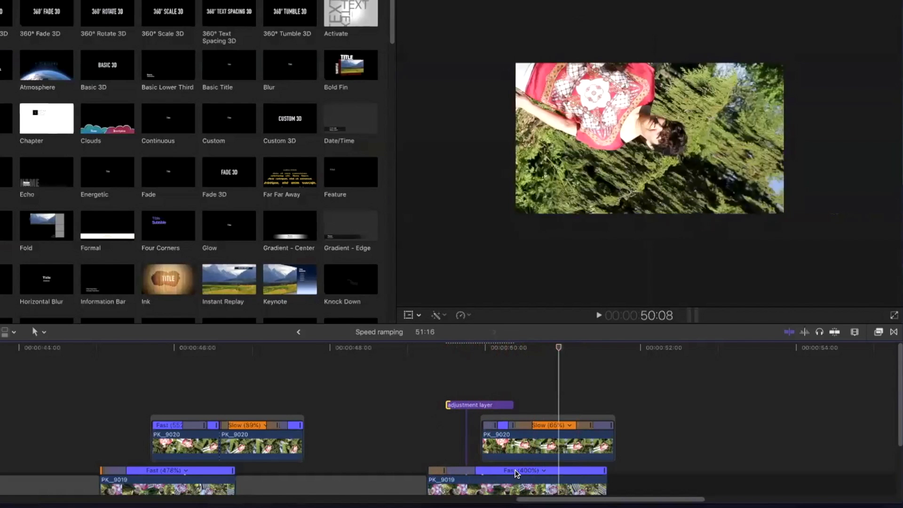
Step: Blade the last PK_9019 clip's speed at 49:23, speed up the segment before it until the clip lasts about 2:05, and play the transition
{"action": "left_click", "coordinate": [487, 489]}
{"action": "scroll", "coordinate": [491, 488], "scroll_direction": "down", "scroll_amount": 2}
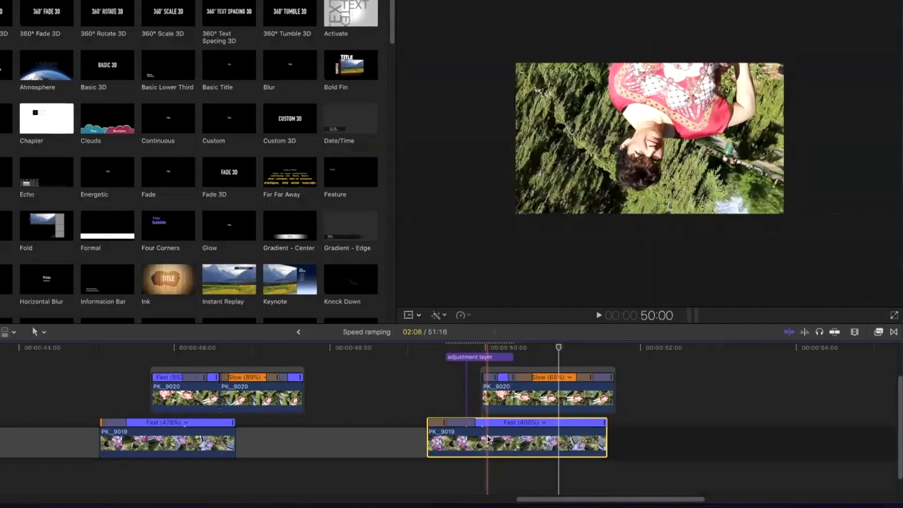
{"action": "key", "text": "shift+b"}
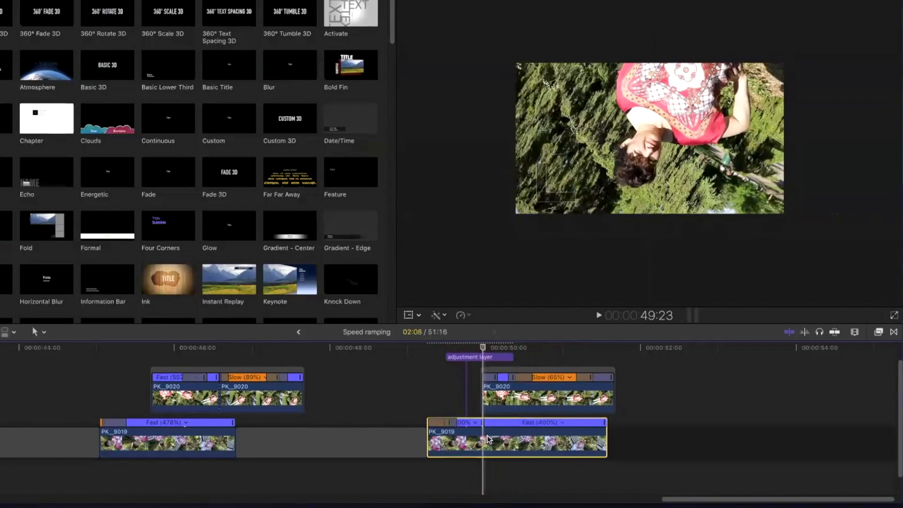
{"action": "left_click_drag", "start_coordinate": [484, 427], "coordinate": [448, 432]}
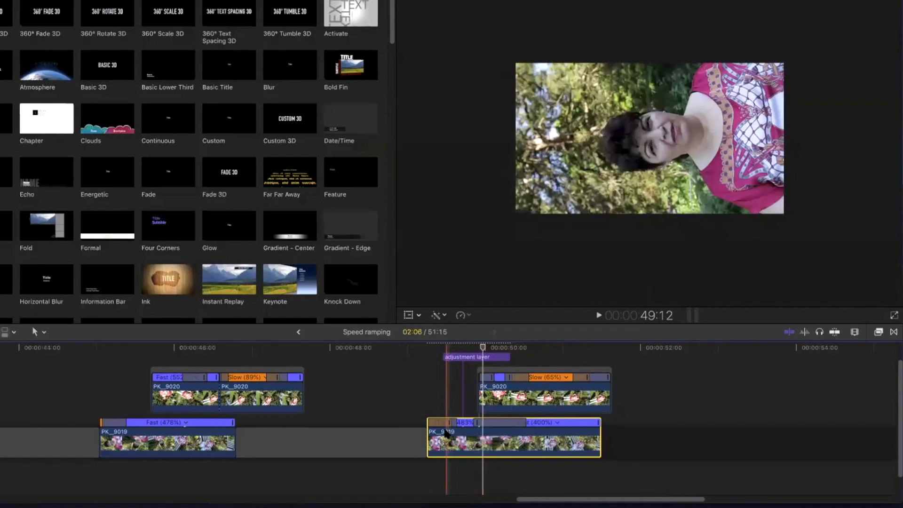
{"action": "key", "text": "space"}
{"action": "key", "text": "space"}
{"action": "left_click_drag", "start_coordinate": [478, 424], "coordinate": [461, 427]}
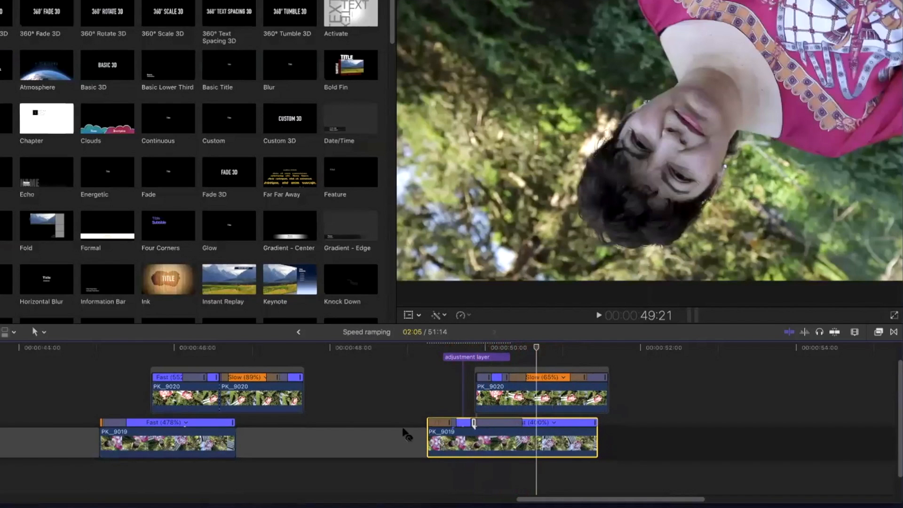
{"action": "key", "text": "space"}
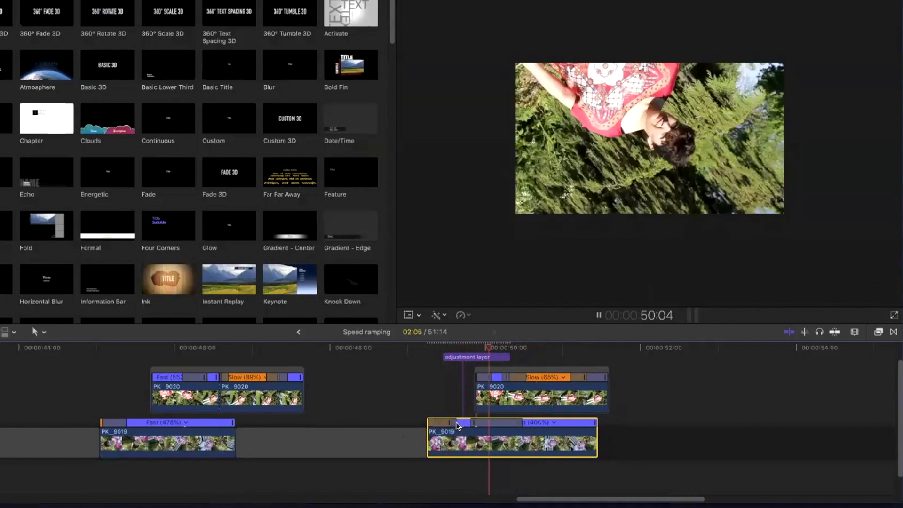
{"action": "key", "text": "space"}
Step: Apply the Radial blur effect to the adjustment layer above the last PK_9019 to PK_9020 transition
{"action": "scroll", "coordinate": [475, 353], "scroll_direction": "up", "scroll_amount": 2}
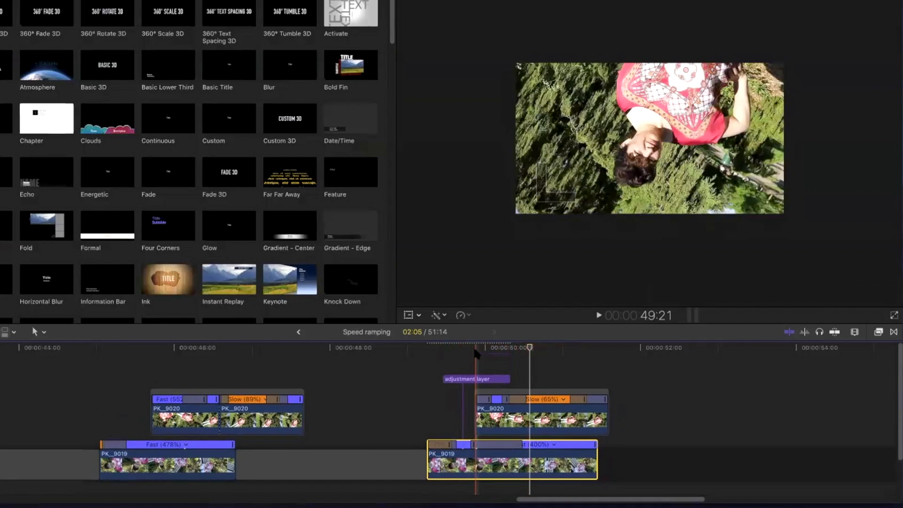
{"action": "left_click", "coordinate": [476, 376]}
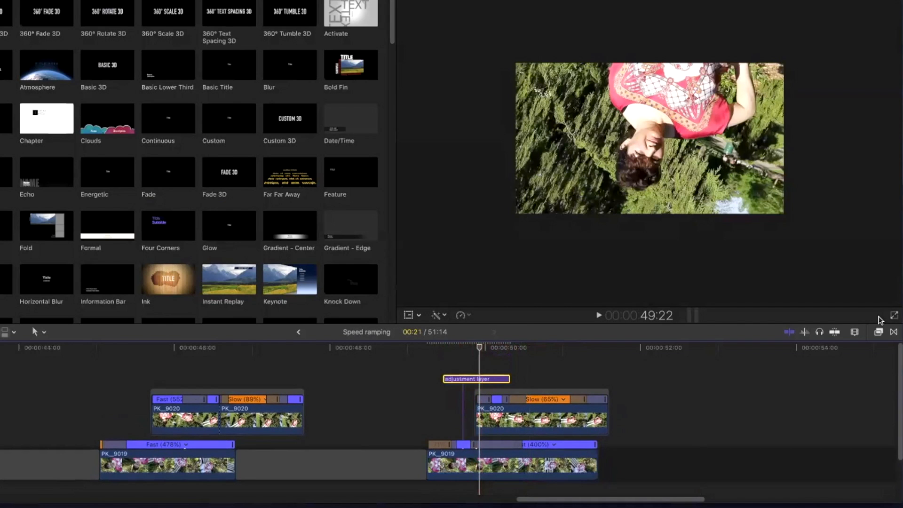
{"action": "left_click", "coordinate": [878, 332]}
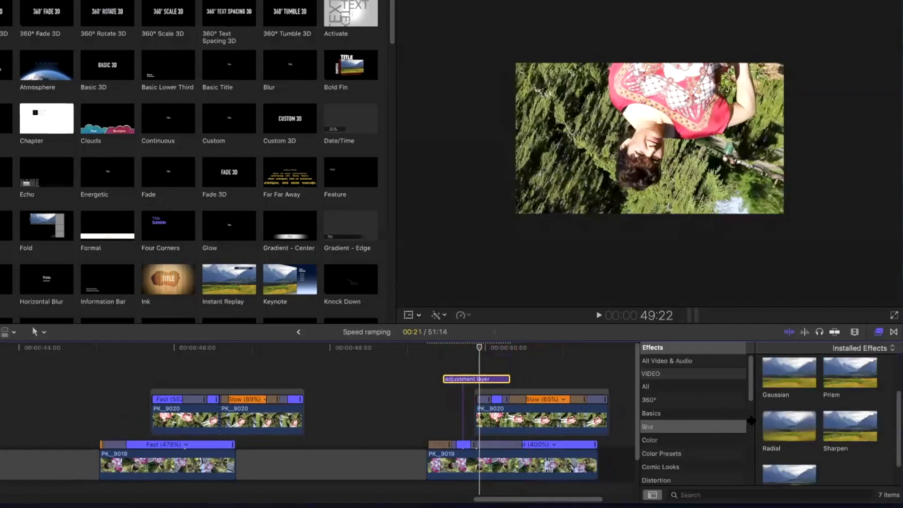
{"action": "left_click", "coordinate": [668, 426]}
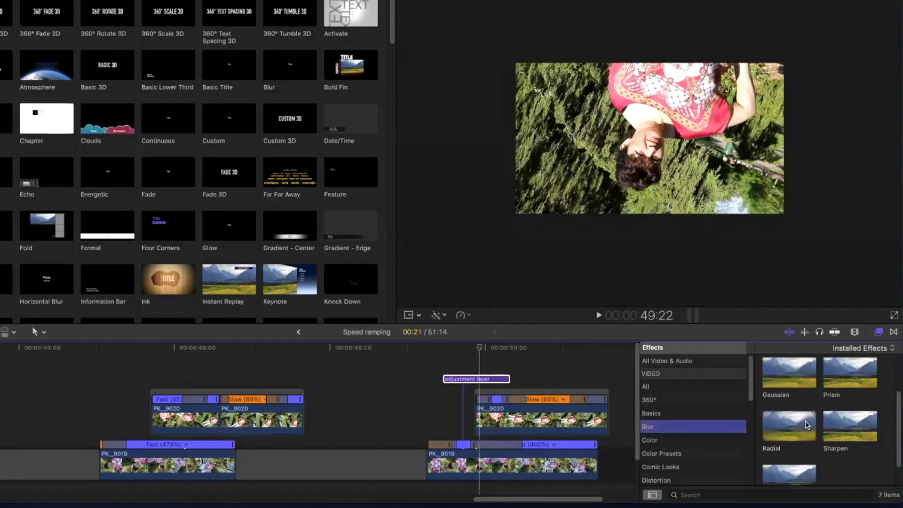
{"action": "left_click_drag", "start_coordinate": [783, 430], "coordinate": [474, 380]}
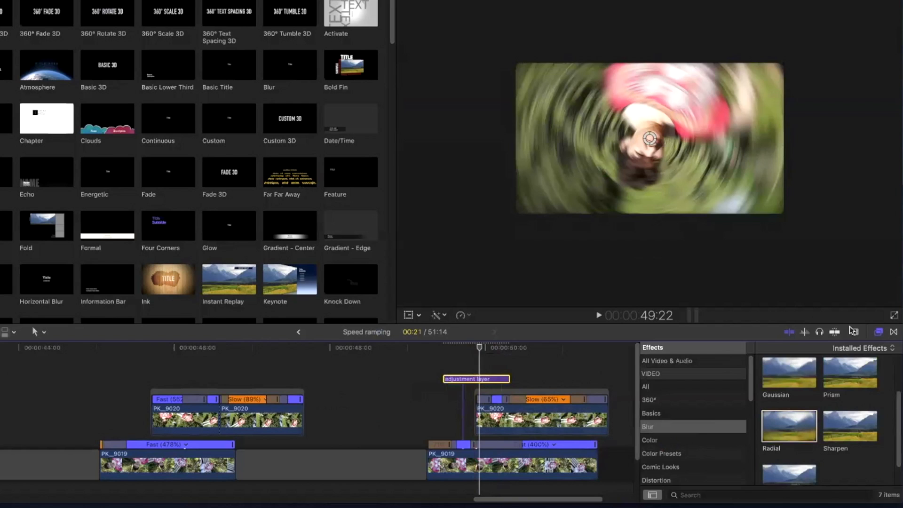
{"action": "left_click", "coordinate": [877, 332]}
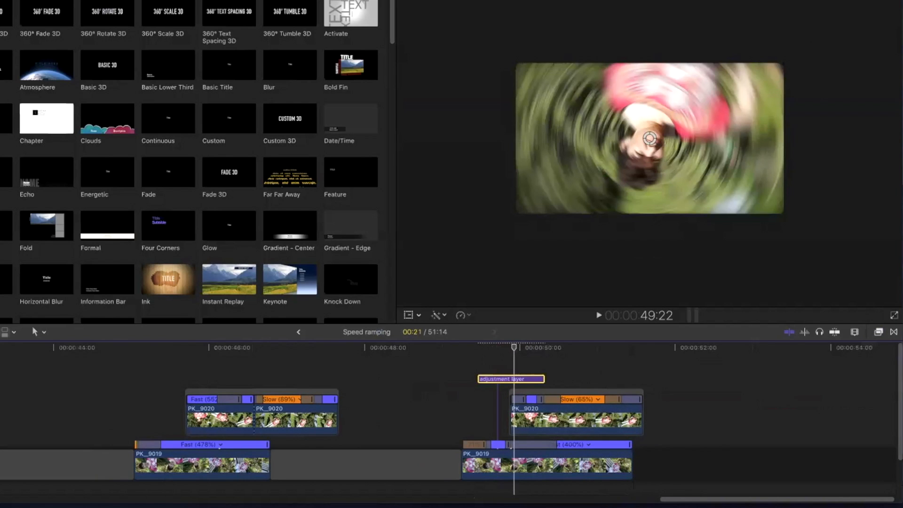
Step: Show the adjustment layer's effect settings, lower the Radial blur amount to 6.07, and play the transition
{"action": "left_click", "coordinate": [842, 2]}
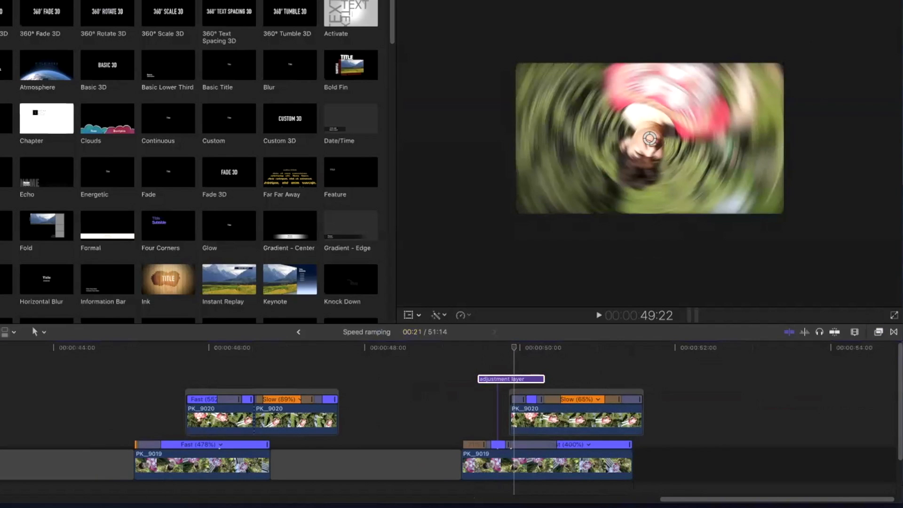
{"action": "left_click", "coordinate": [848, 1]}
{"action": "left_click", "coordinate": [850, 1]}
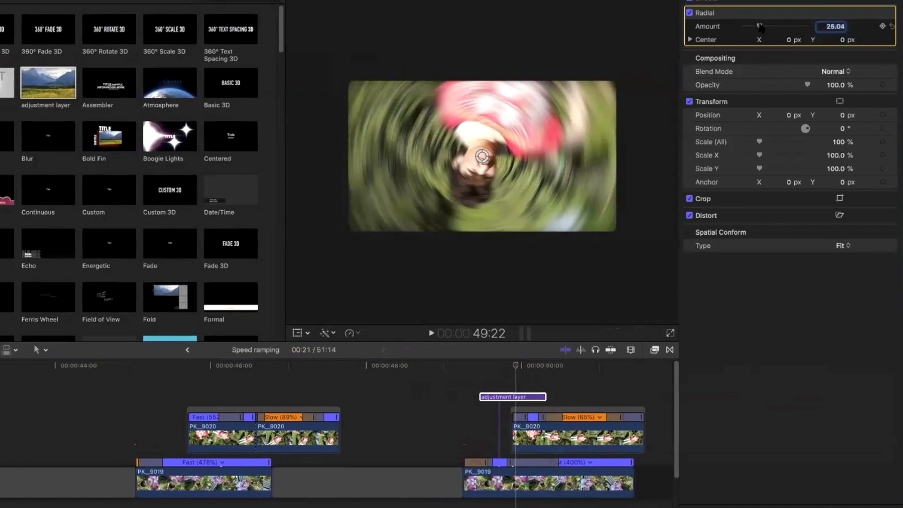
{"action": "left_click_drag", "start_coordinate": [754, 26], "coordinate": [747, 32]}
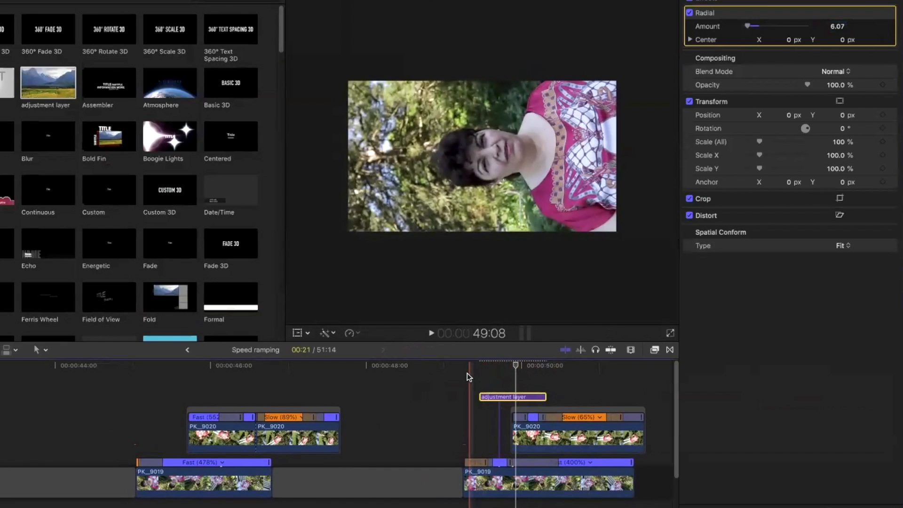
{"action": "key", "text": "space"}
{"action": "key", "text": "space"}
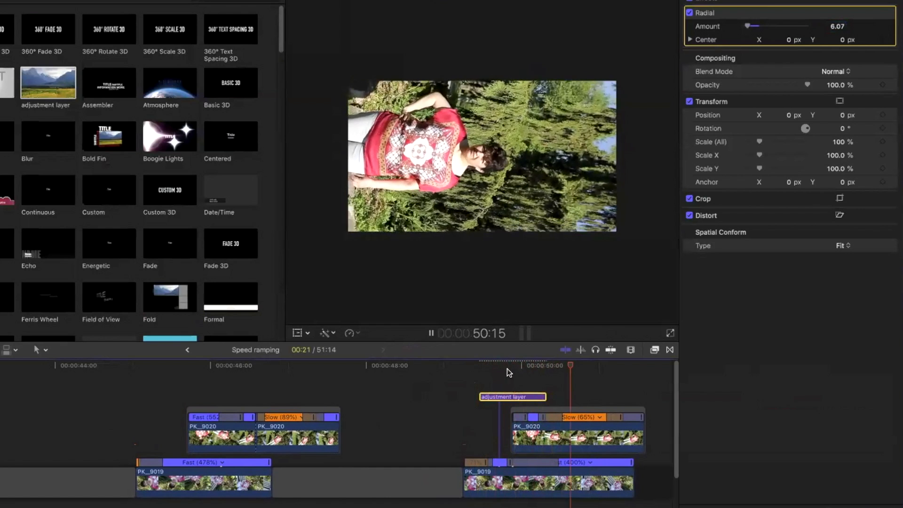
Step: Raise the adjustment layer's Radial blur amount to 9.61 and play the transition again
{"action": "left_click", "coordinate": [507, 363]}
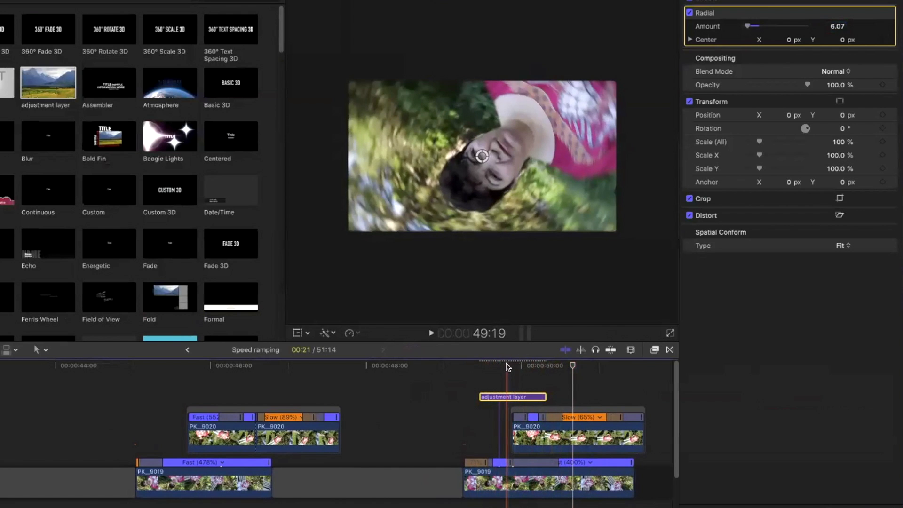
{"action": "left_click_drag", "start_coordinate": [747, 28], "coordinate": [749, 30]}
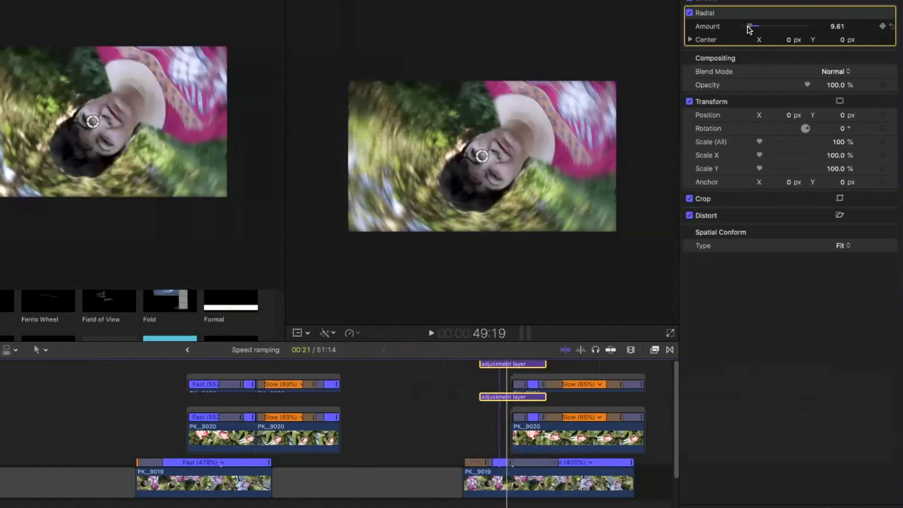
{"action": "left_click", "coordinate": [478, 368]}
{"action": "key", "text": "space"}
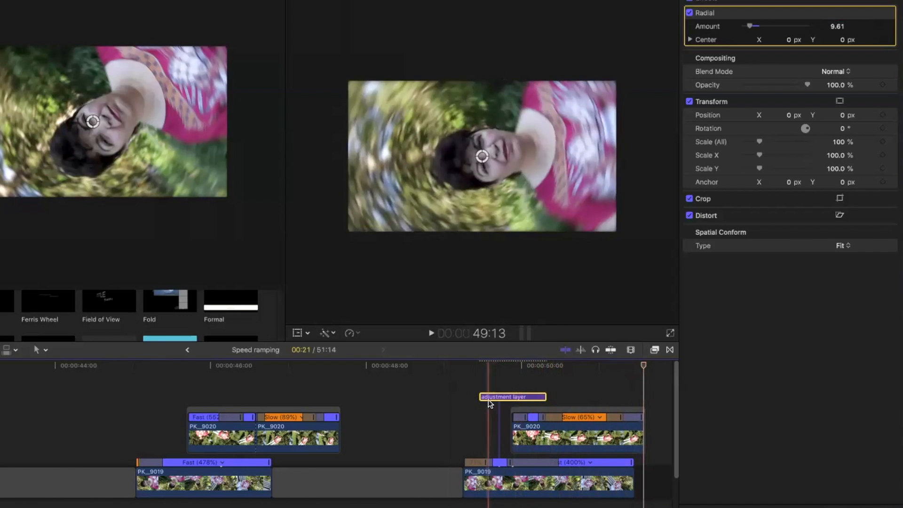
{"action": "key", "text": "space"}
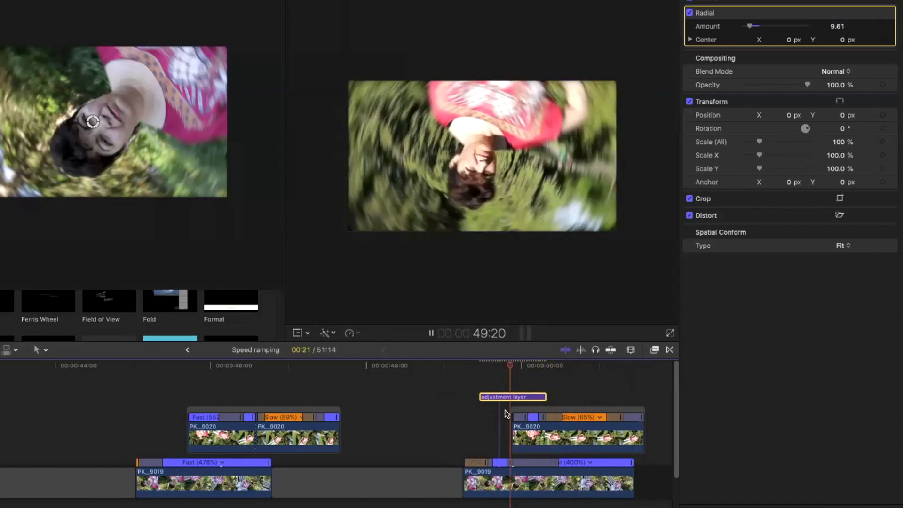
{"action": "key", "text": "space"}
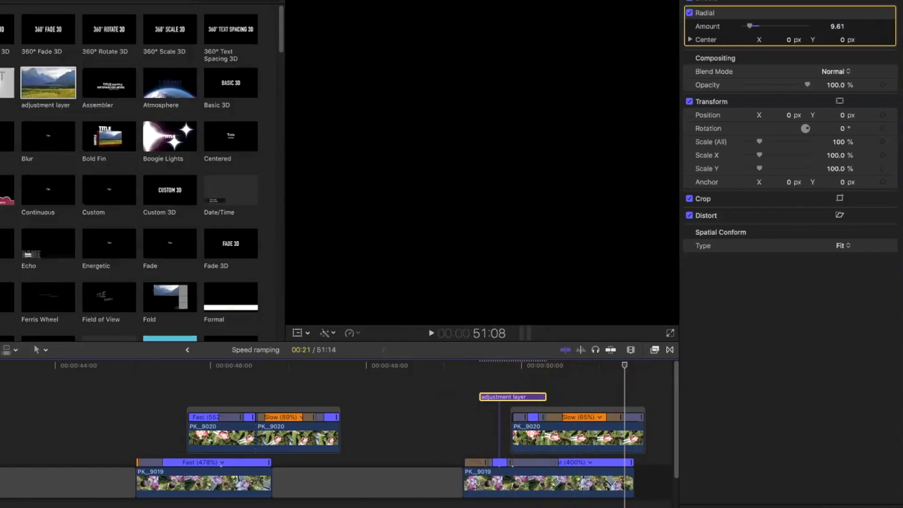
Step: Open the Seamless Transitions project and play it from the beginning in full screen
{"action": "key", "text": "super+1"}
{"action": "scroll", "coordinate": [108, 154], "scroll_direction": "down", "scroll_amount": 2}
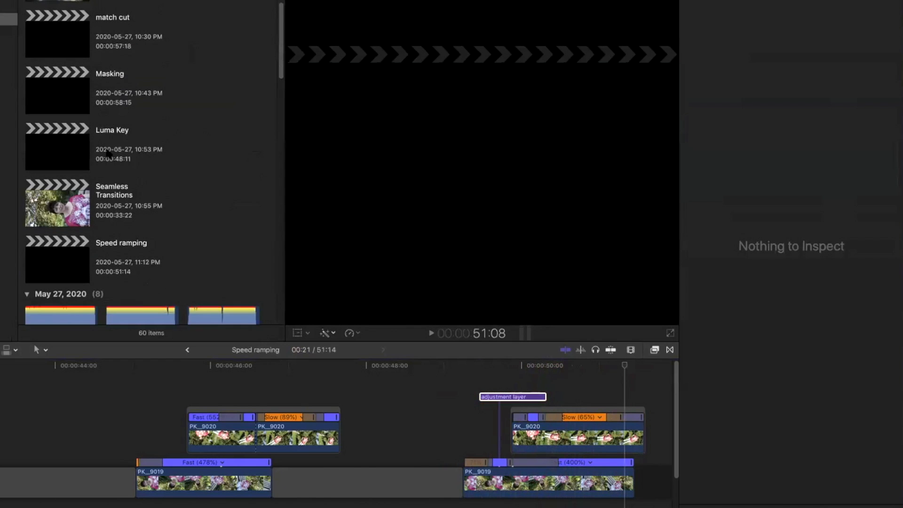
{"action": "double_click", "coordinate": [59, 213]}
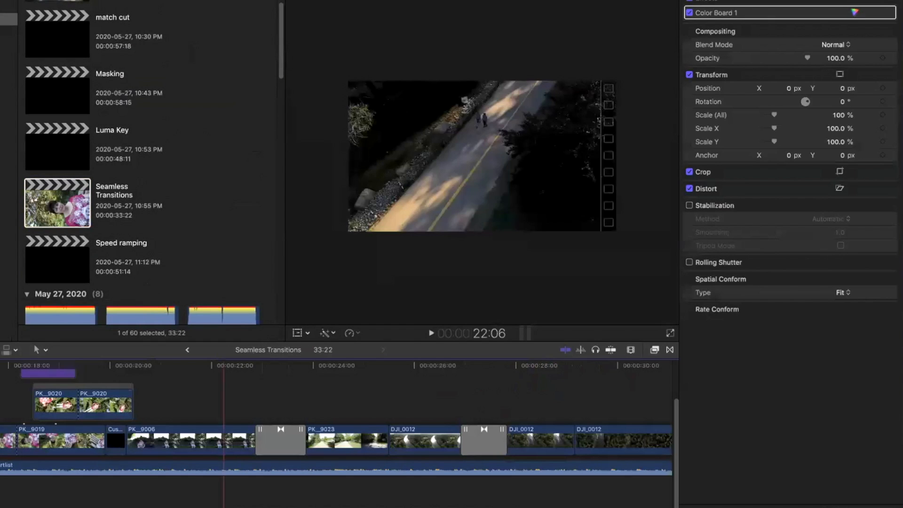
{"action": "left_click", "coordinate": [367, 462]}
{"action": "key", "text": "super+minus"}
{"action": "key", "text": "super+minus"}
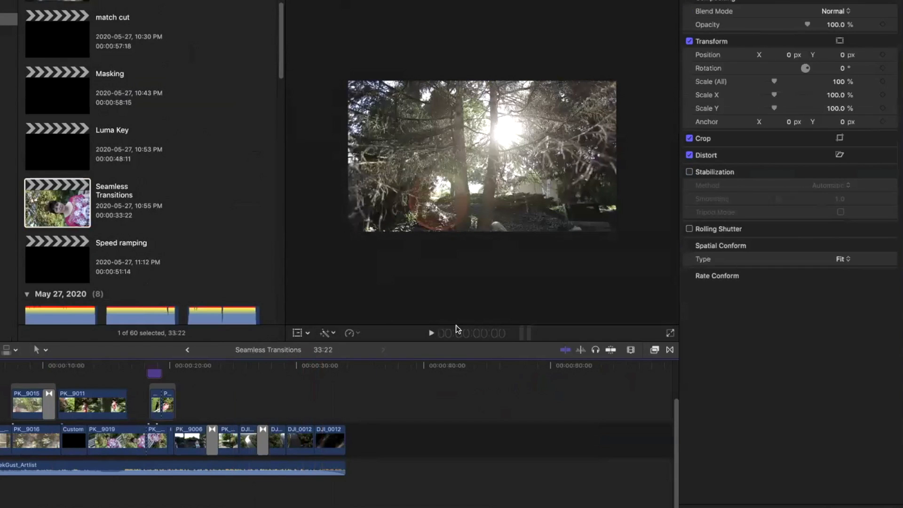
{"action": "key", "text": "space"}
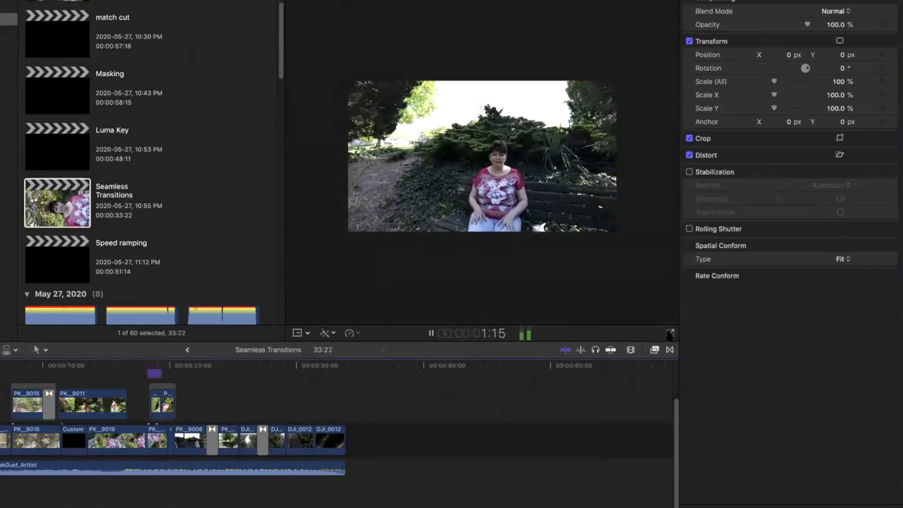
{"action": "left_click", "coordinate": [669, 334]}
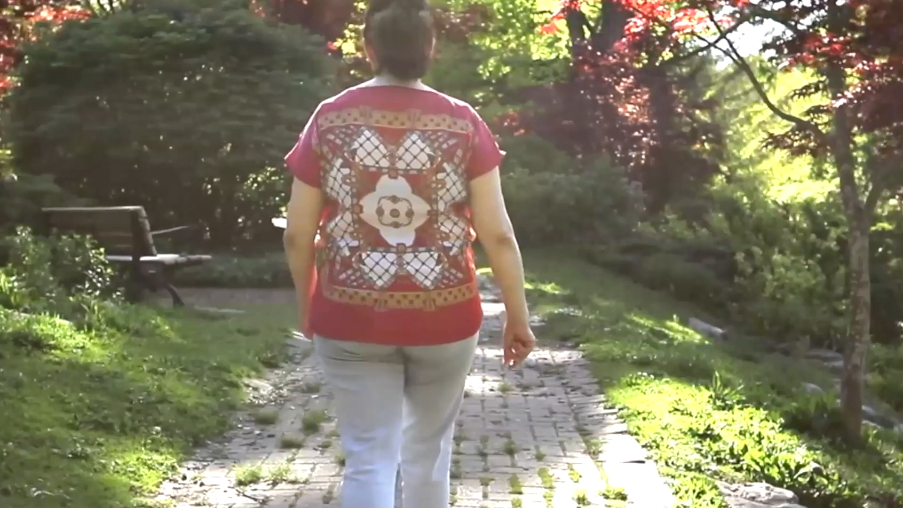